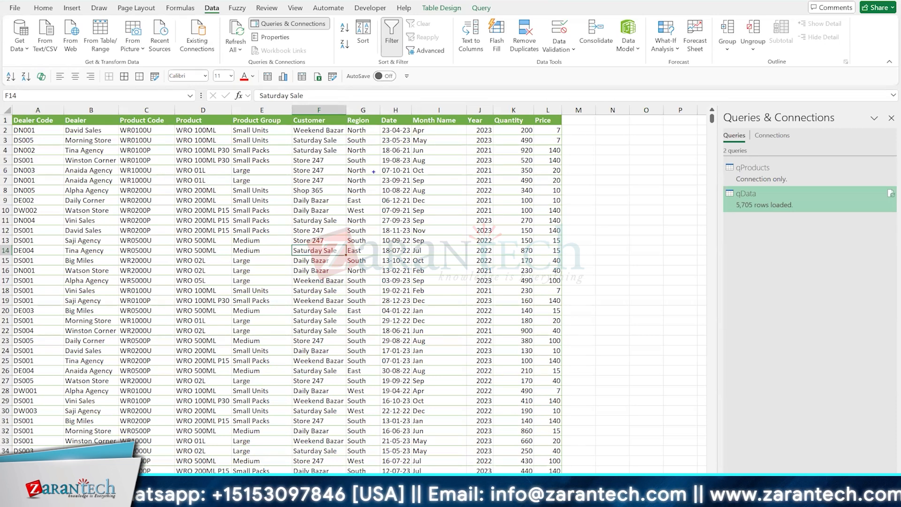
- Handwrite the notes DT SC and DT PQ beside the query table and clear the ink
mouse_move(579, 200)
mouse_down()
mouse_move(577, 221)
mouse_move(595, 224)
mouse_up()
drag(591, 206, 653, 216)
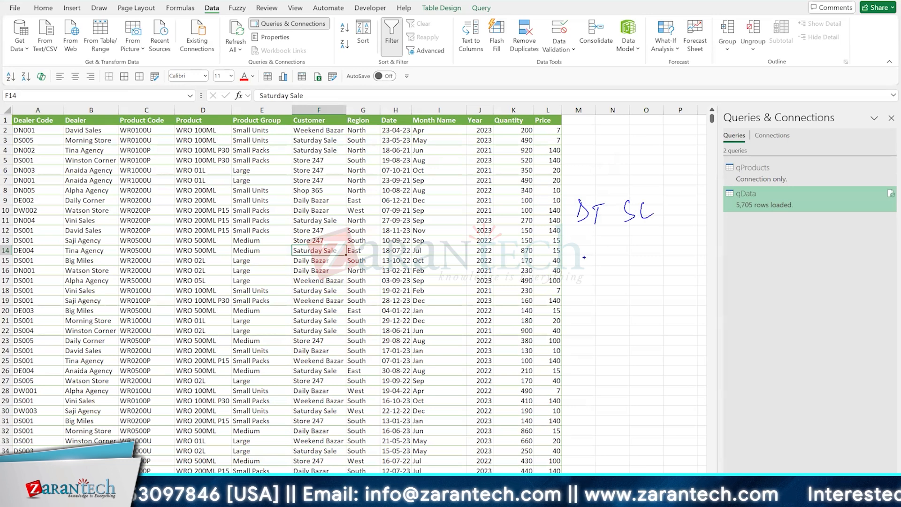
drag(582, 244, 583, 266)
mouse_move(582, 244)
mouse_down()
mouse_move(583, 264)
mouse_move(600, 263)
mouse_up()
drag(595, 247, 629, 255)
drag(647, 247, 647, 258)
drag(648, 259, 654, 264)
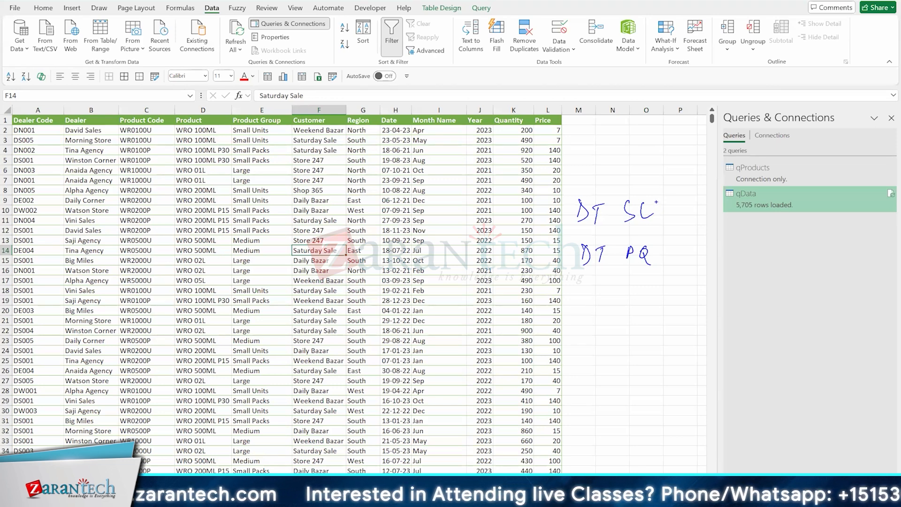
key(Escape)
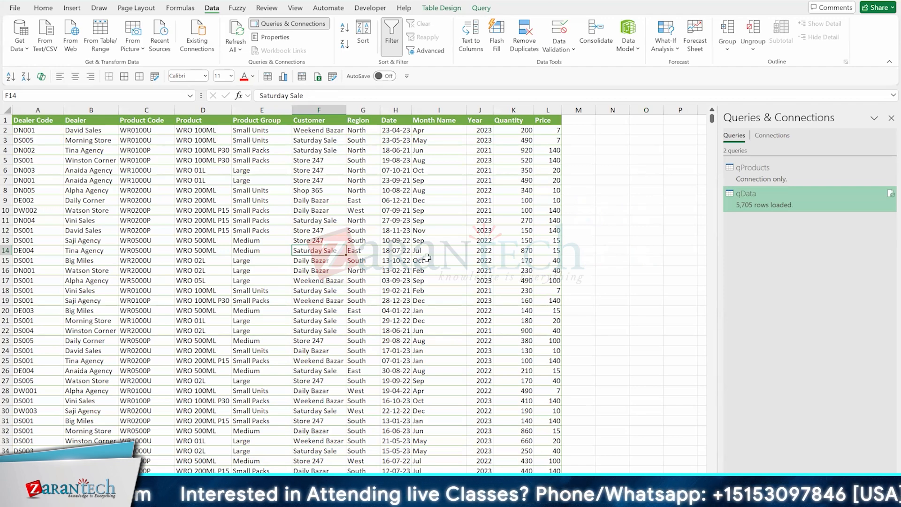
- Switch to the Transactions data sheet and close the Queries & Connections pane
click(187, 480)
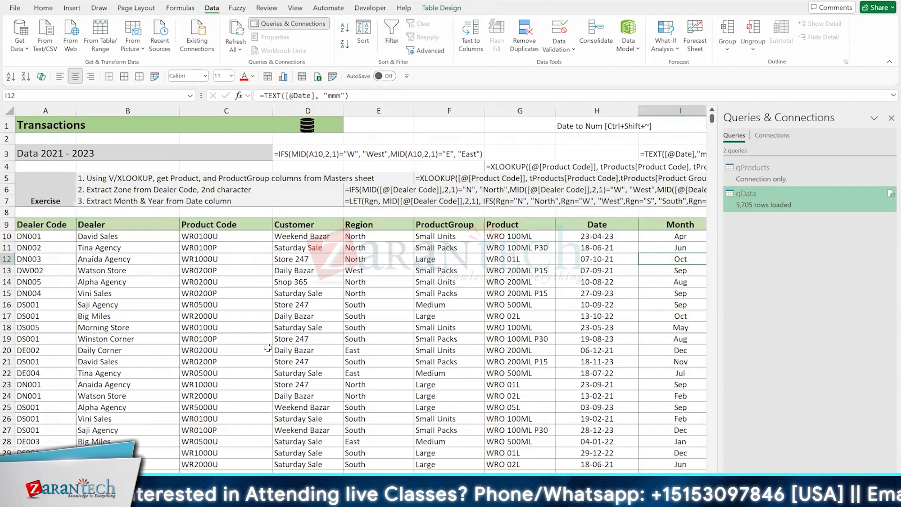
click(384, 284)
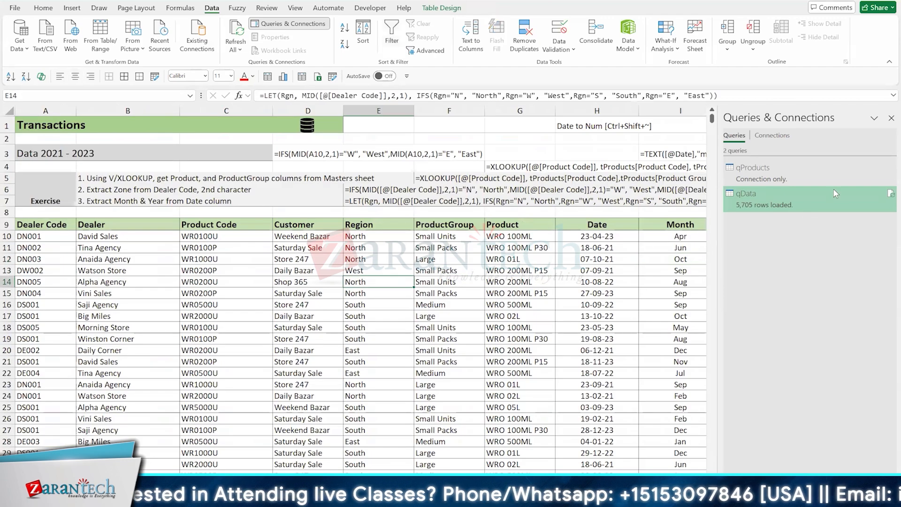
click(891, 118)
- Examine the ProductGroup and Region formulas and the Dealer Code column of the transactions table
click(435, 295)
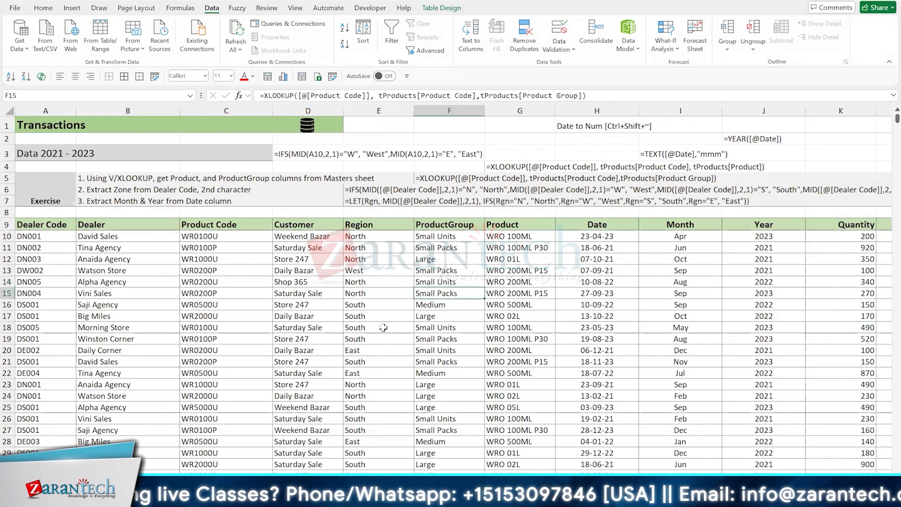
click(370, 279)
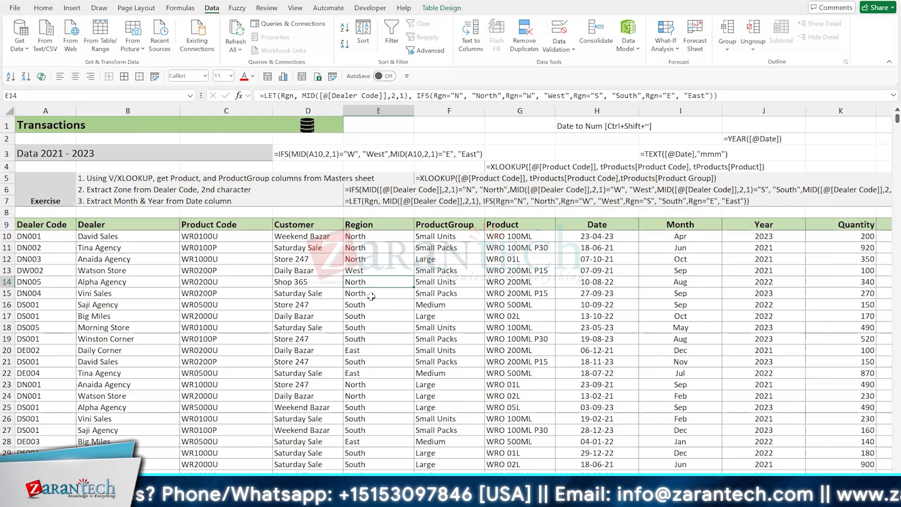
click(43, 225)
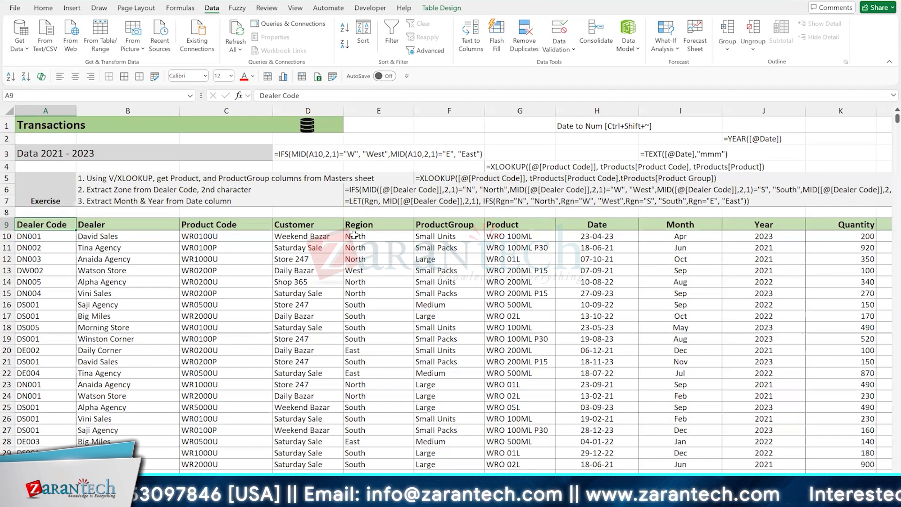
- Insert a blank worksheet before the Transactions sheet and set its zoom to 110%
click(423, 126)
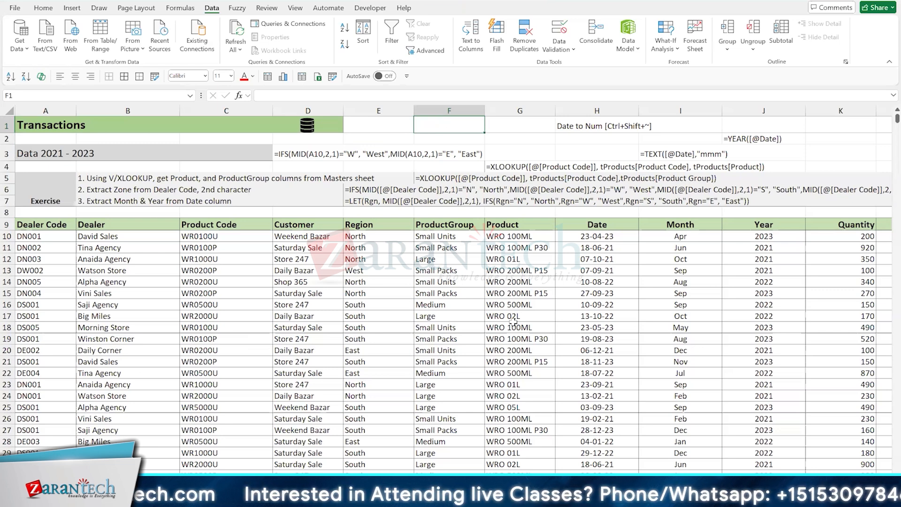
key(alt+i)
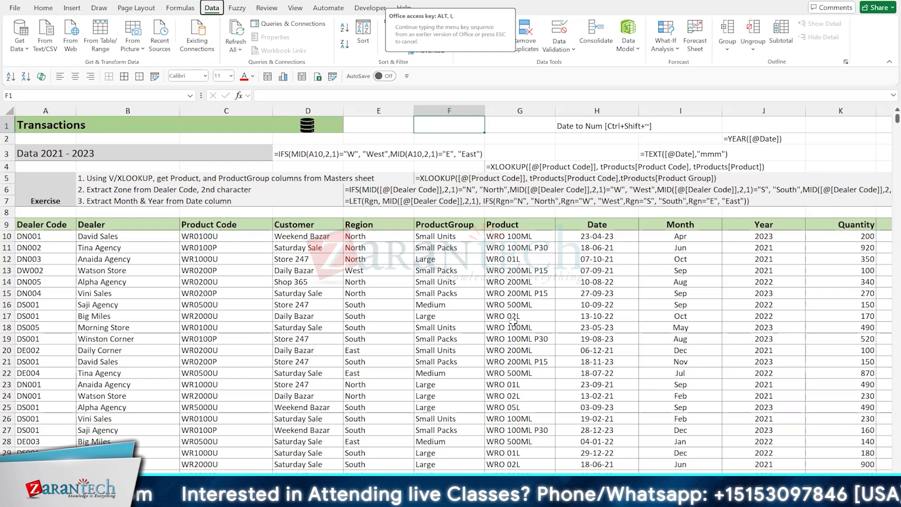
key(w)
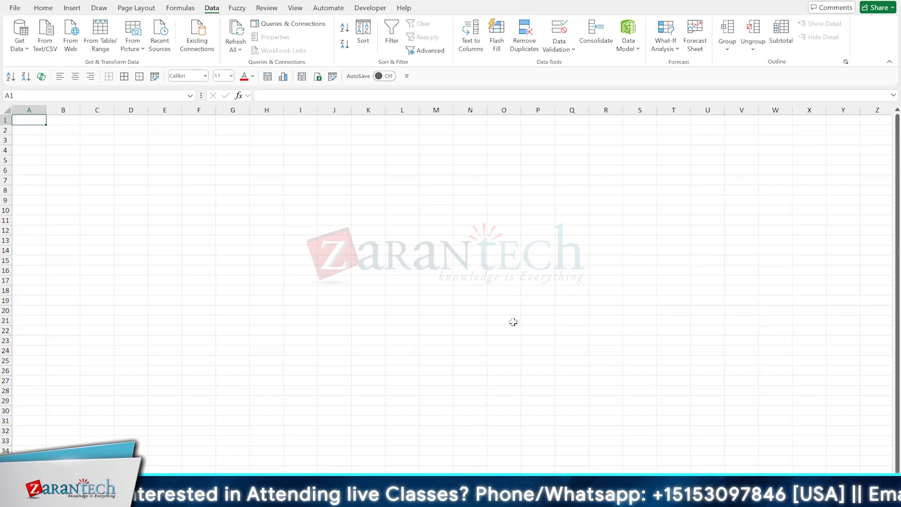
key(ctrl+Page_Down)
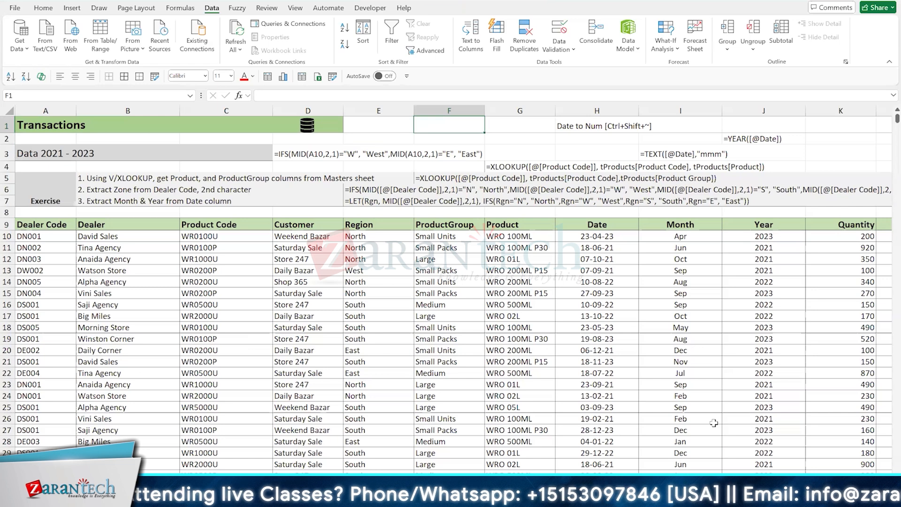
key(ctrl+Page_Up)
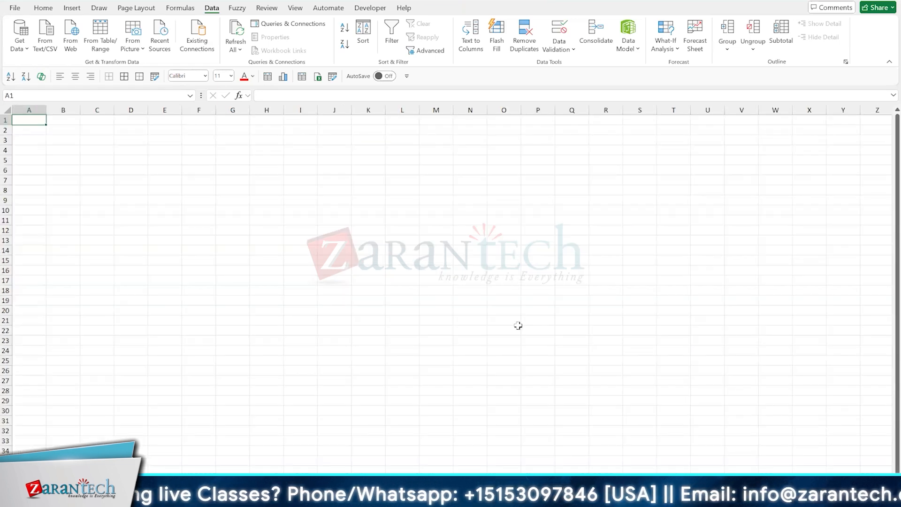
key(ctrl+shift+z)
text(110)
key(Return)
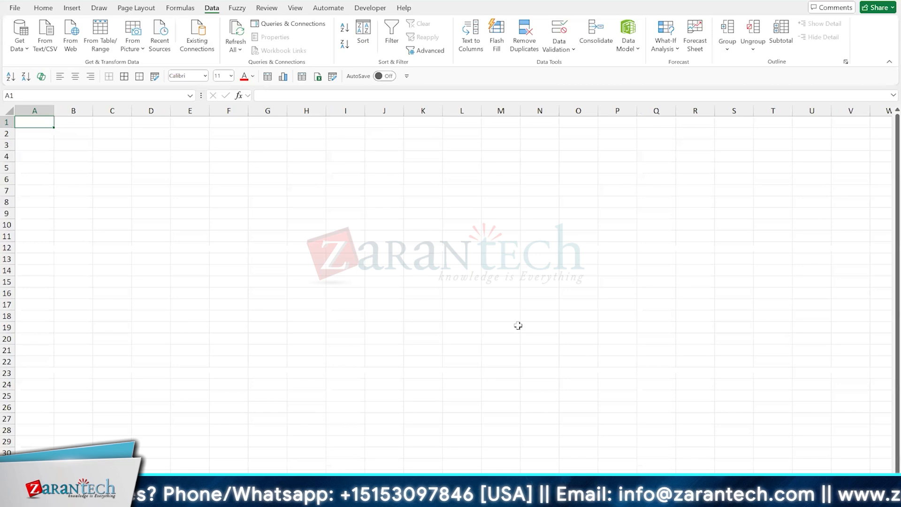
- Copy the body of the tData table without its headers and paste it at A1 of the blank worksheet
key(ctrl+Page_Down)
click(223, 275)
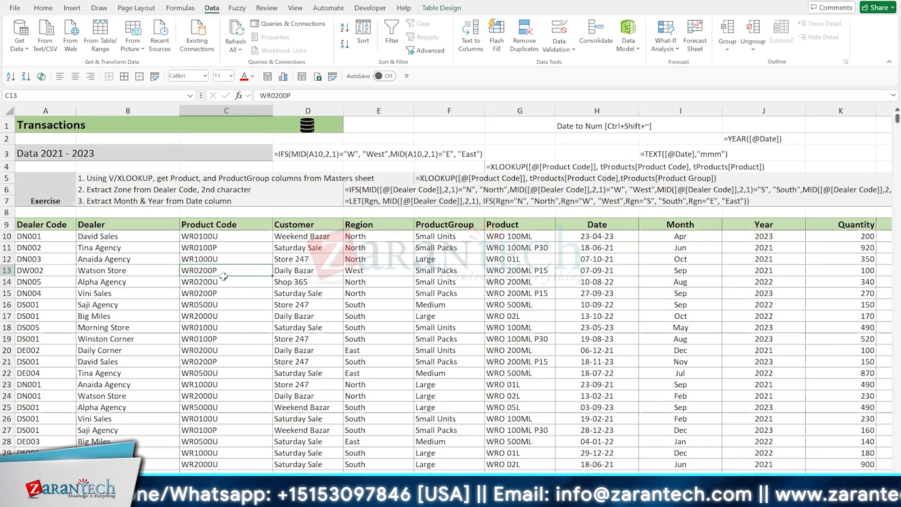
key(ctrl+a)
key(ctrl+c)
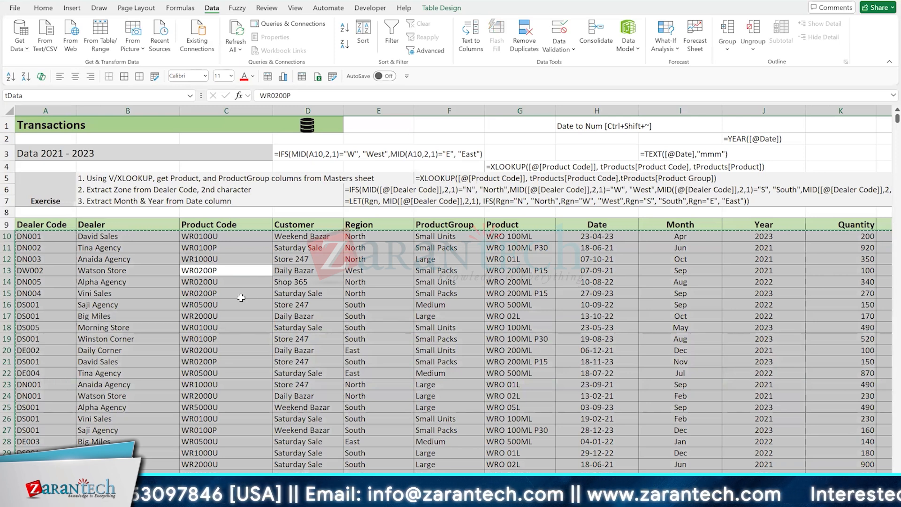
key(Left)
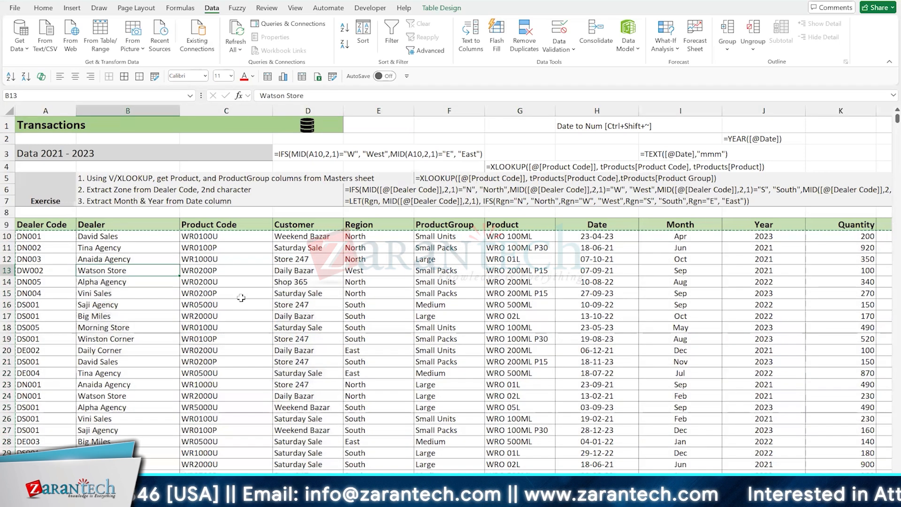
key(ctrl+n)
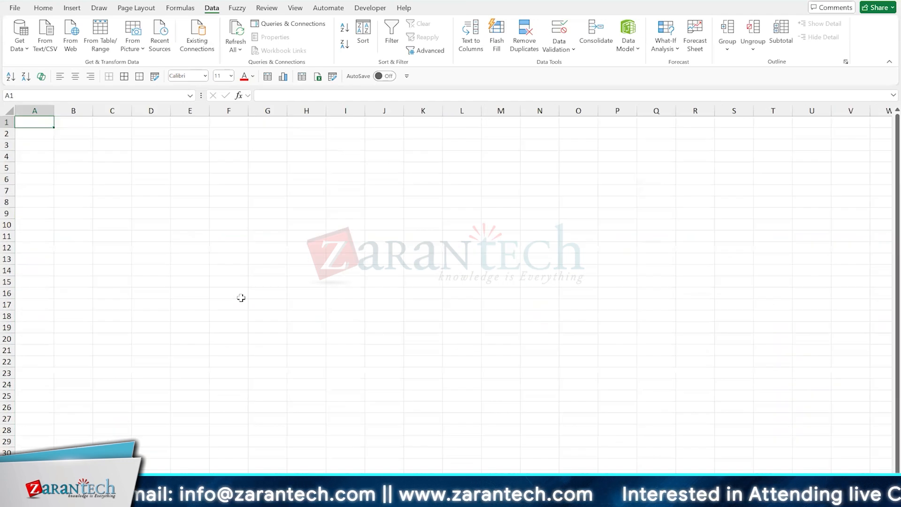
key(ctrl+v)
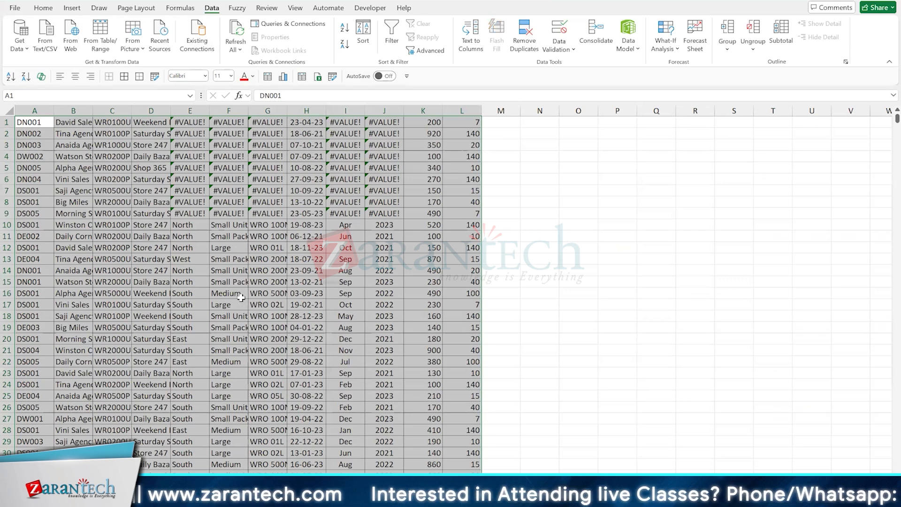
- Clear the pasted rows from the new worksheet and return to the Transactions sheet
key(Delete)
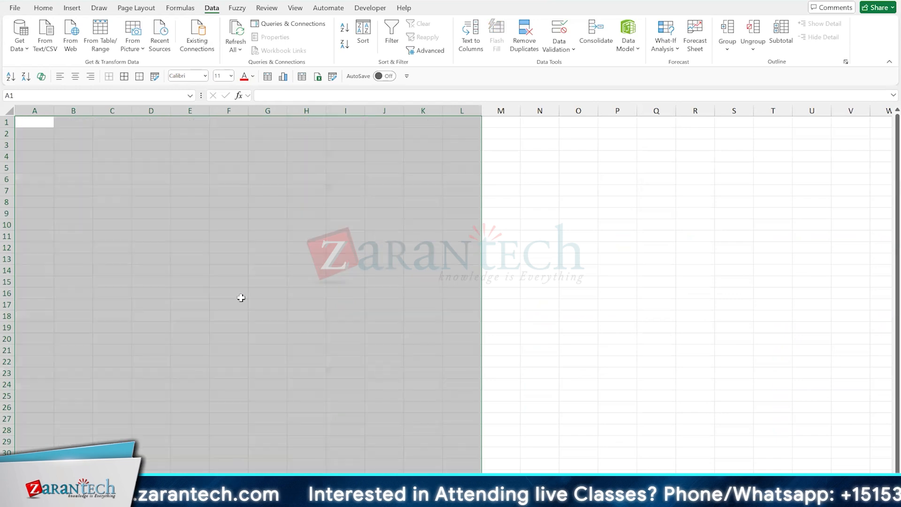
key(ctrl+Home)
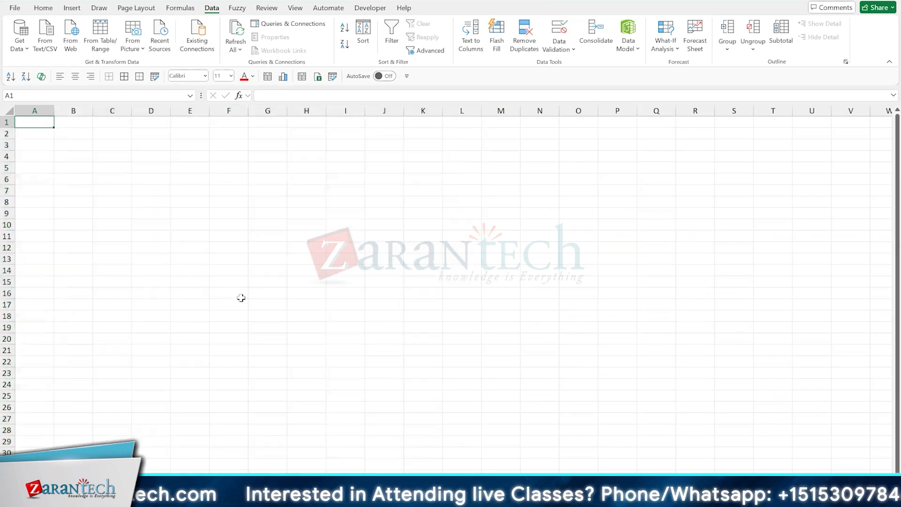
key(ctrl+Page_Up)
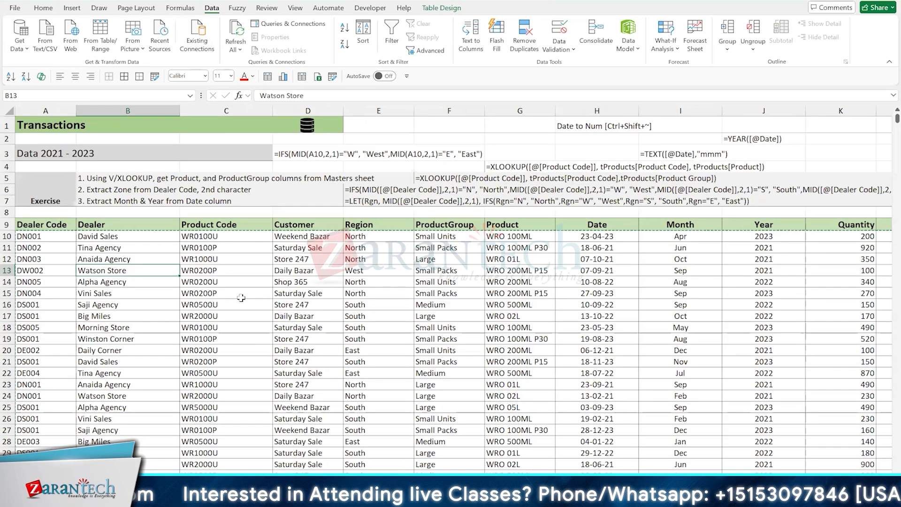
- Examine the Region formulas, the dealer code they refer to, and the Product lookup formula in the transactions table
click(300, 293)
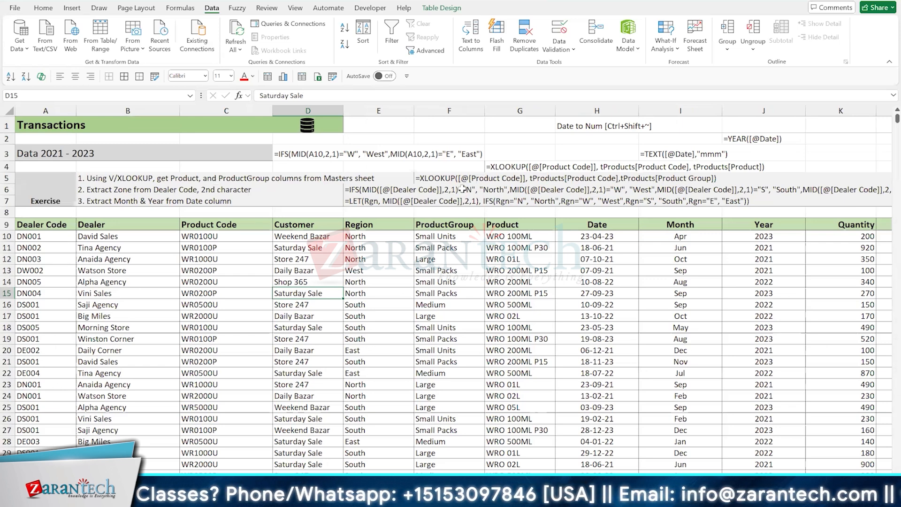
click(388, 262)
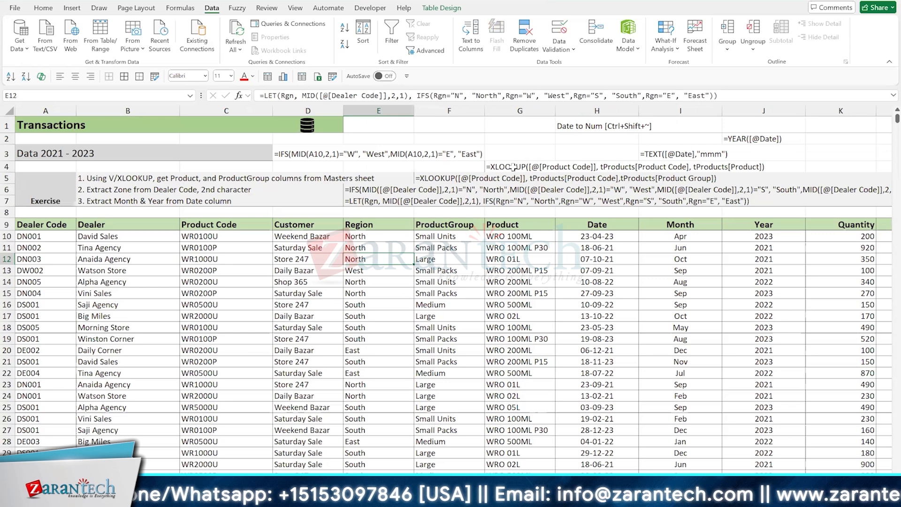
click(378, 306)
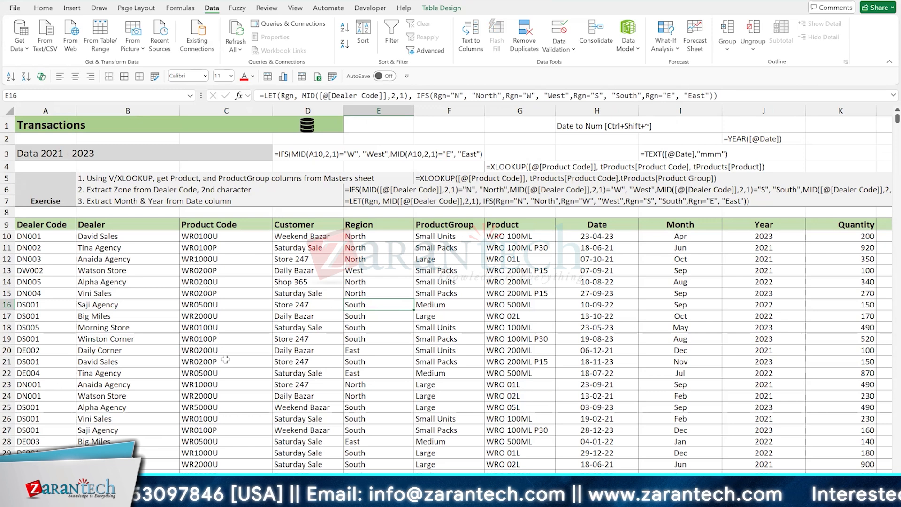
click(72, 233)
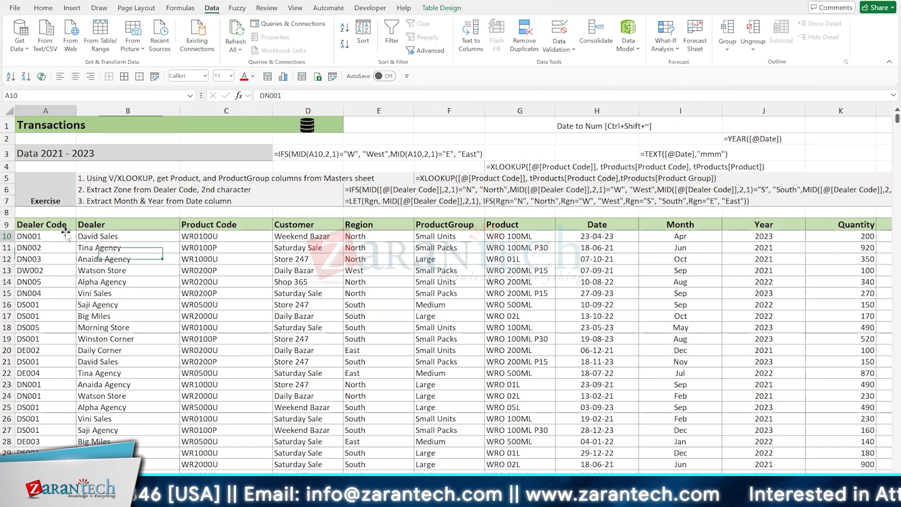
click(399, 263)
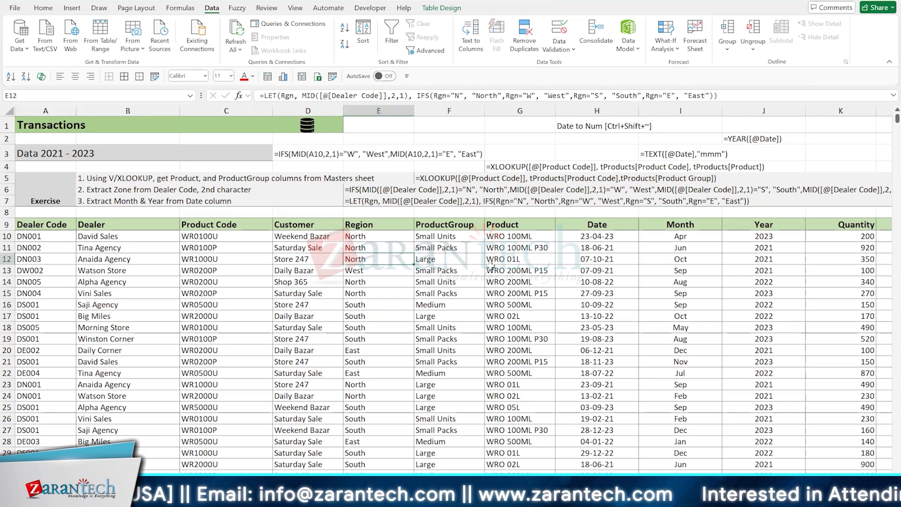
click(534, 267)
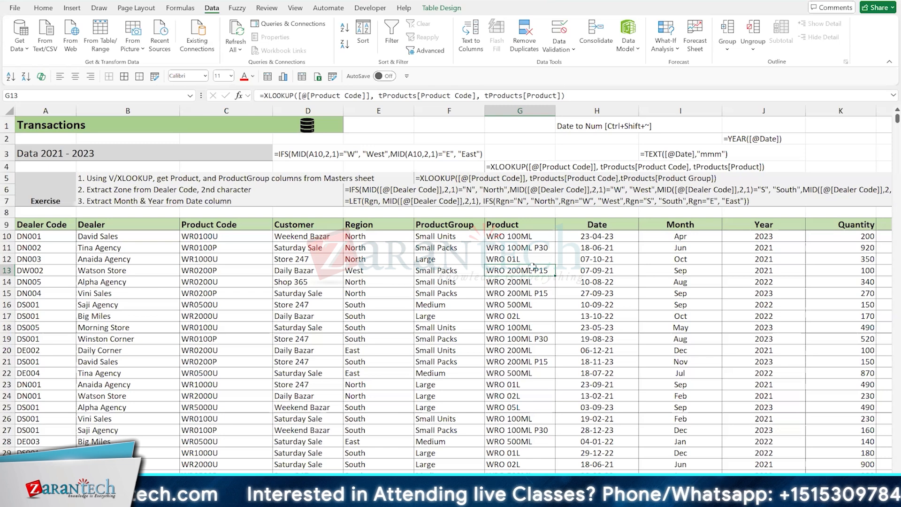
- Convert the tData table to a normal range and check the Product formula in G13
click(441, 8)
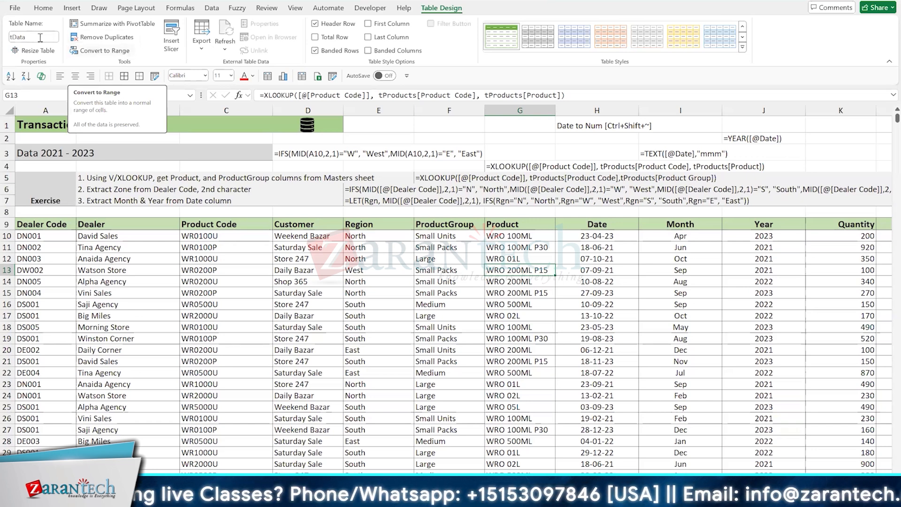
click(106, 52)
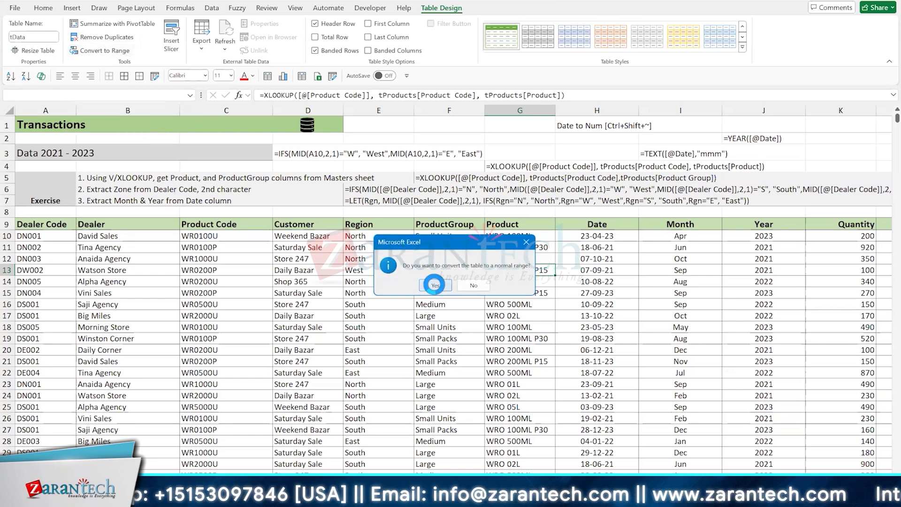
click(434, 284)
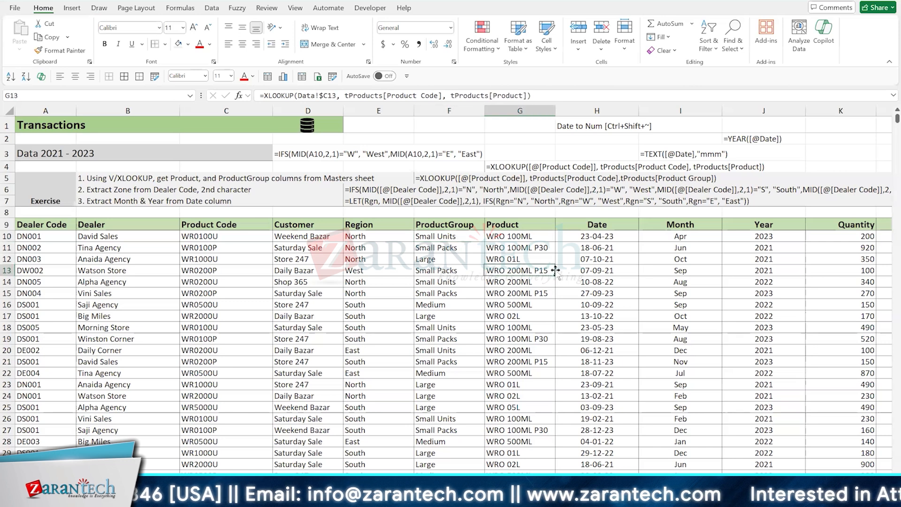
key(Right)
key(Left)
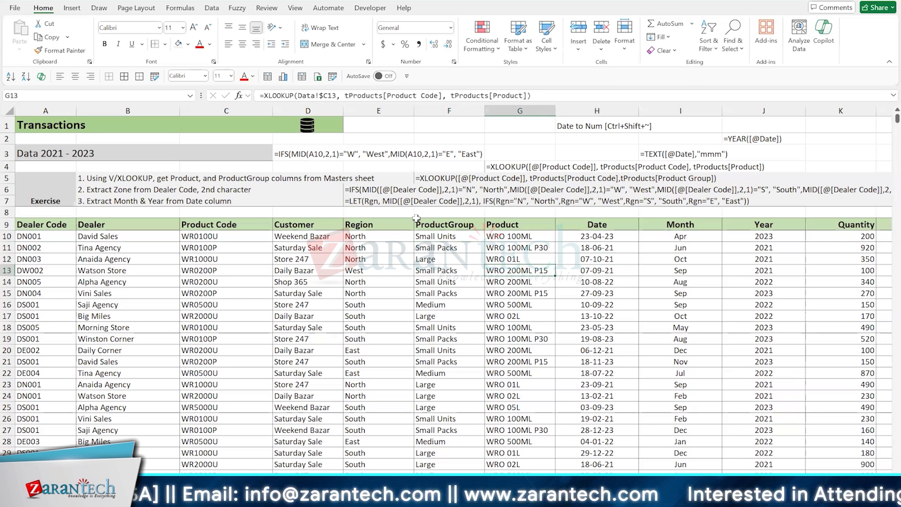
- Select the whole data range from the Dealer Code header in A9 to the last row, check its corners and copy it
click(251, 304)
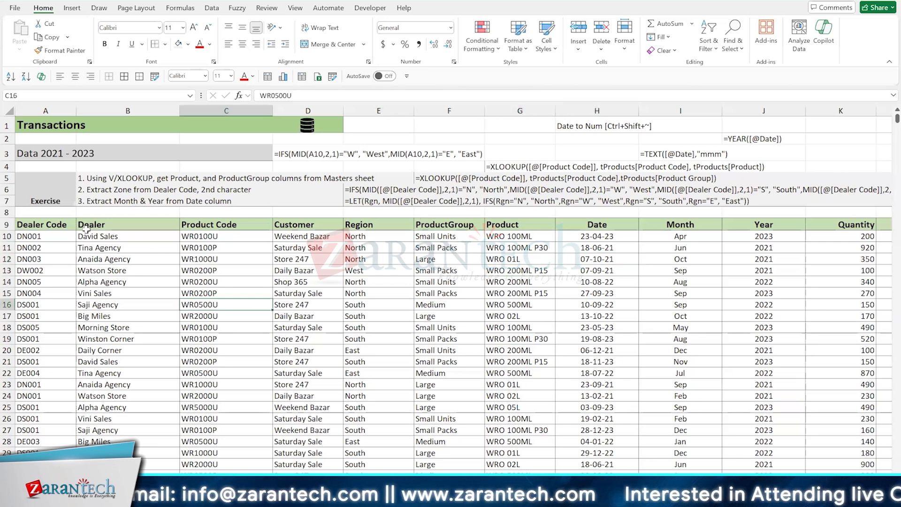
click(63, 224)
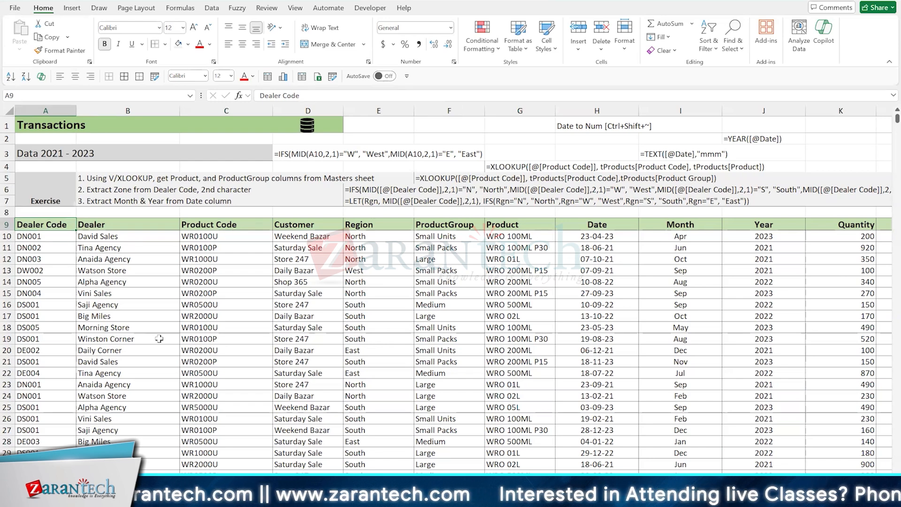
key(ctrl+shift+End)
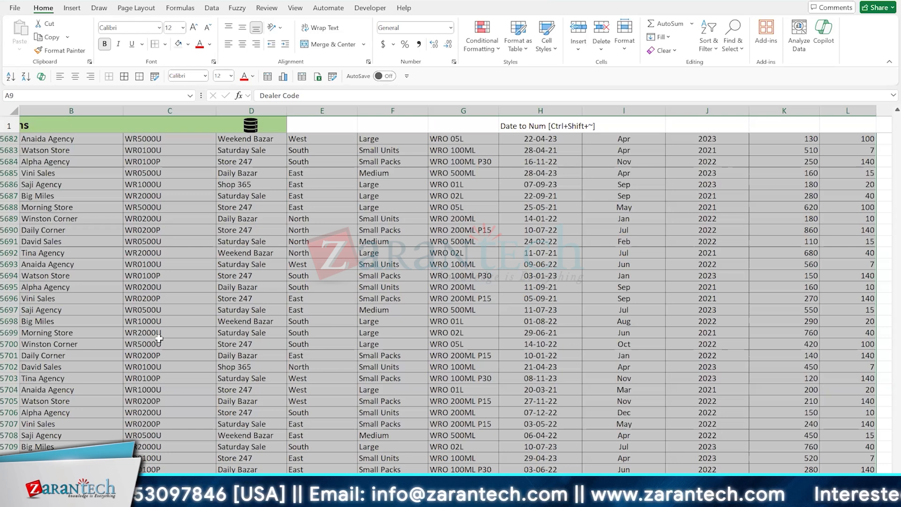
key(ctrl+period)
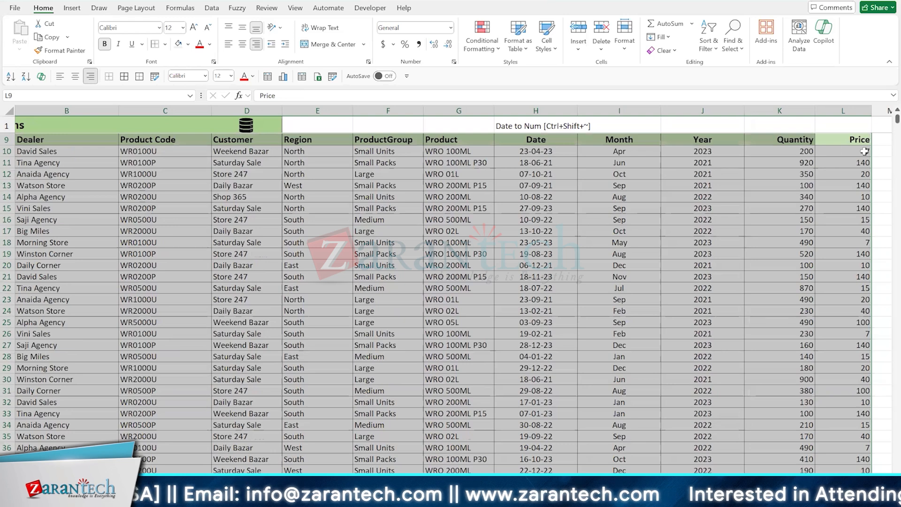
key(ctrl+period)
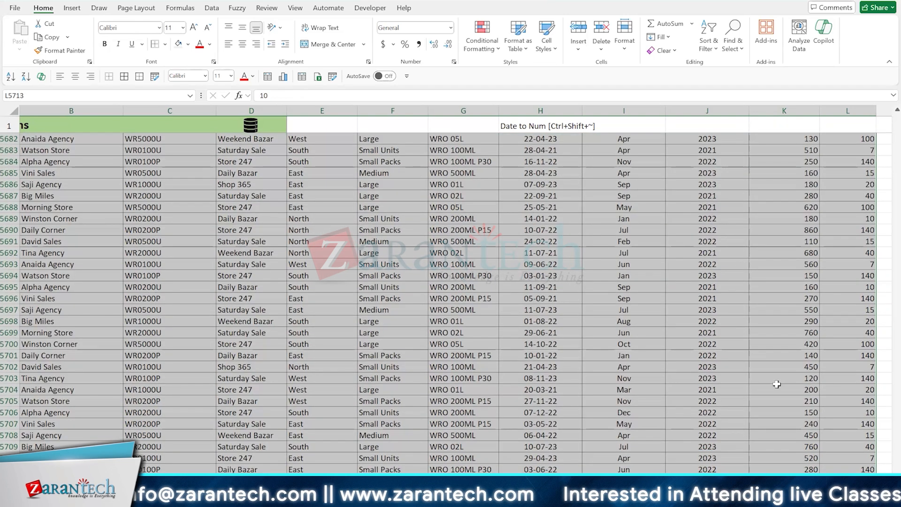
key(ctrl+period)
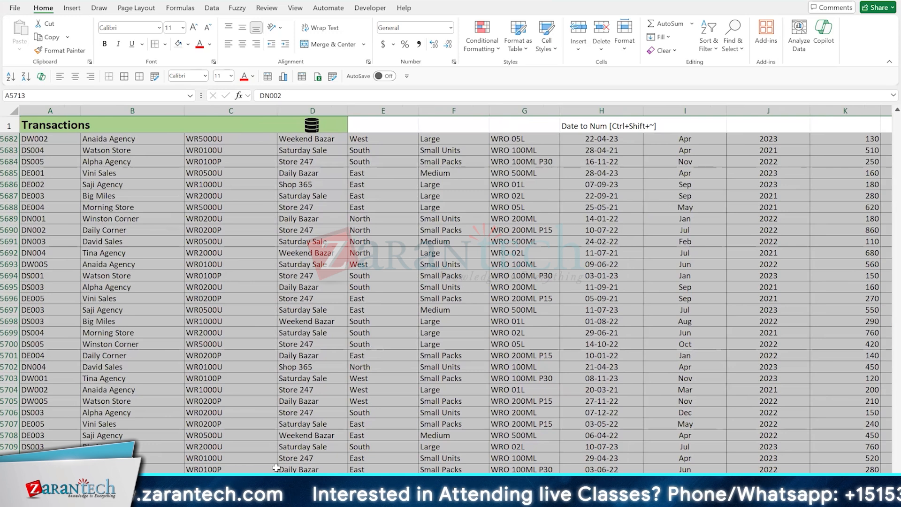
key(ctrl+period)
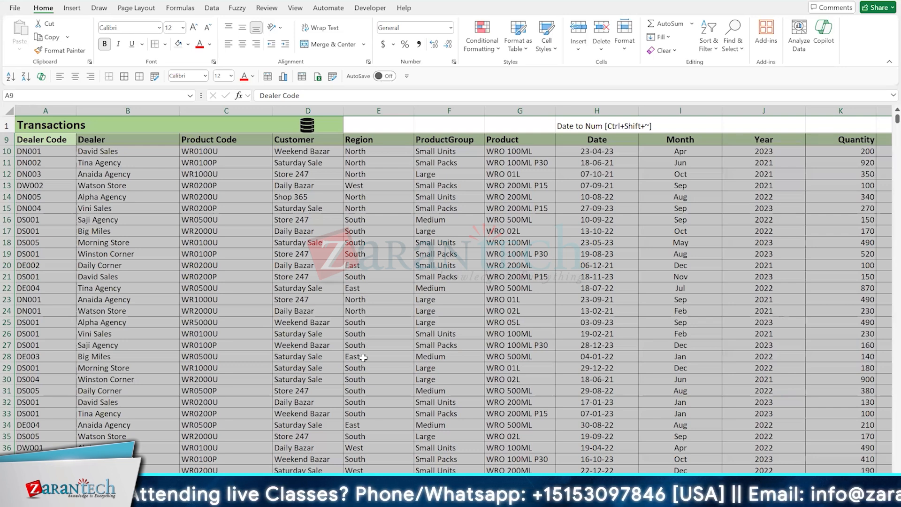
key(ctrl+c)
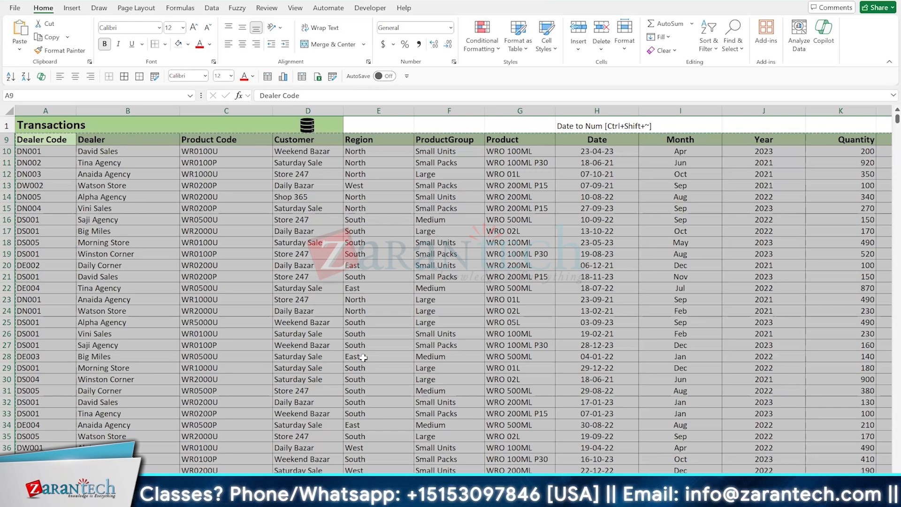
- Check the Product lookup formula in G12 and the Region formula in E14
scroll(363, 358, up, 2)
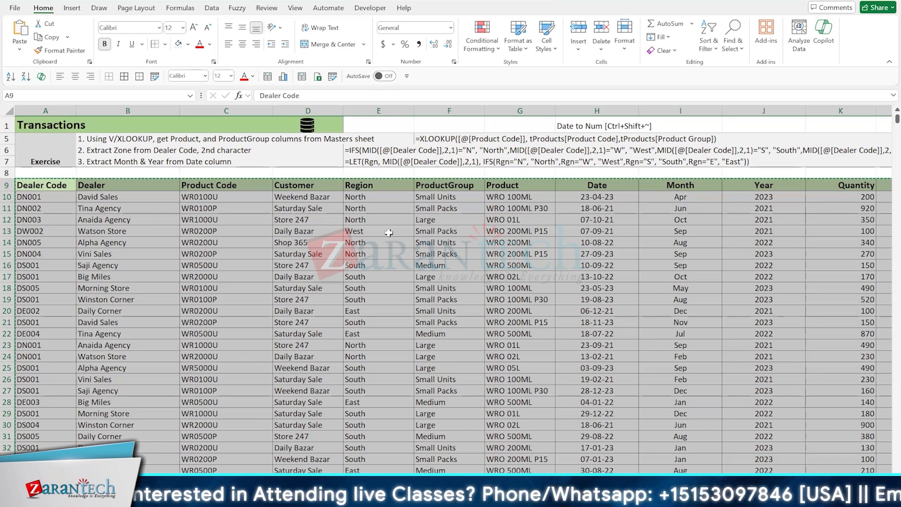
click(498, 221)
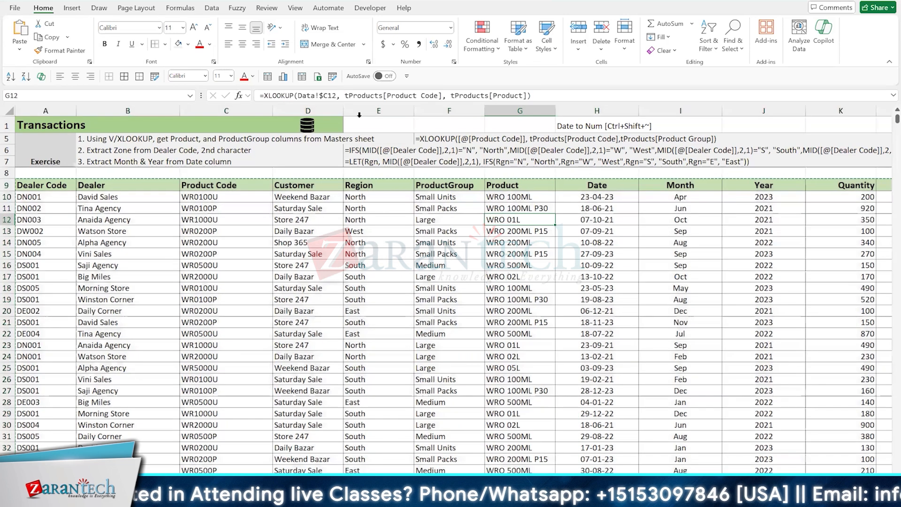
click(357, 242)
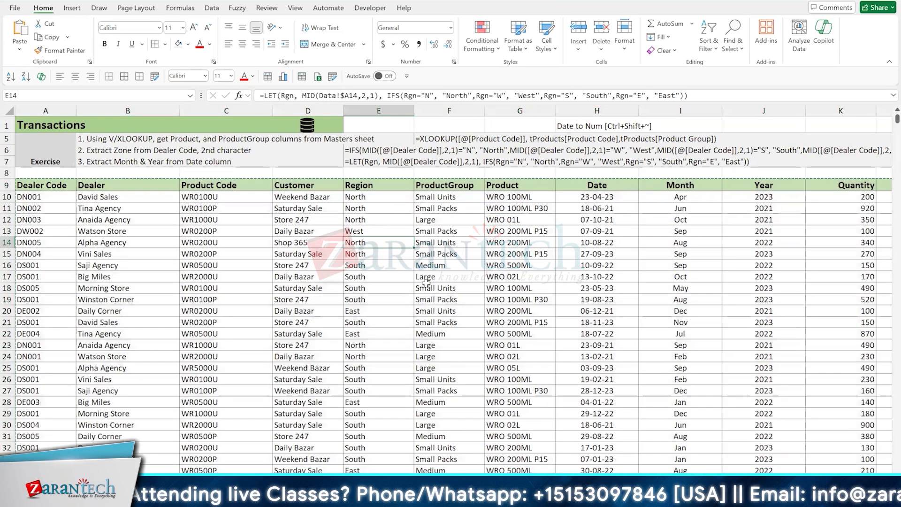
- Try pasting the copied transactions data over itself as values, check the Product cell in G12, and undo the paste
key(ctrl+a)
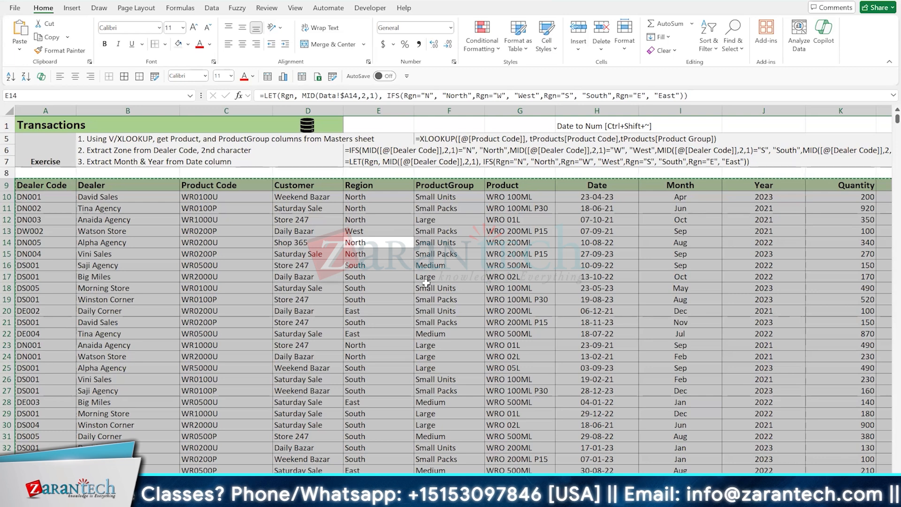
key(ctrl+shift+v)
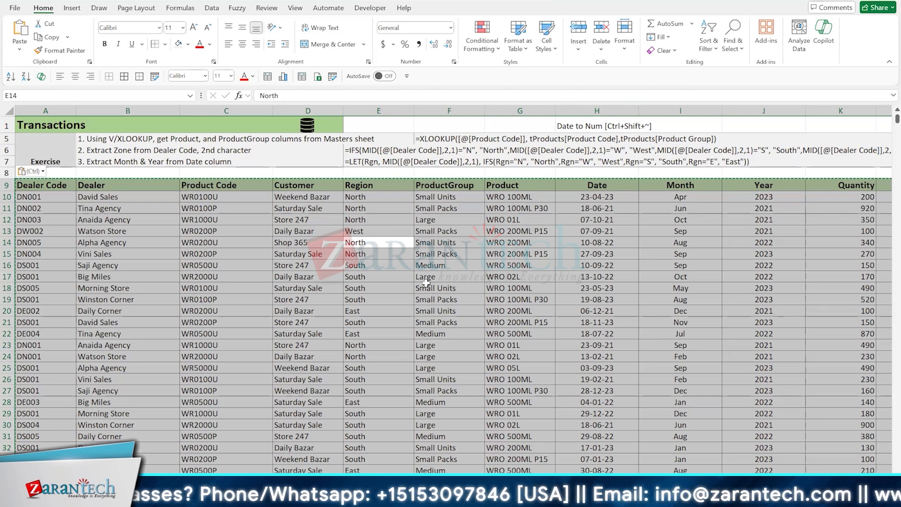
click(571, 228)
click(507, 219)
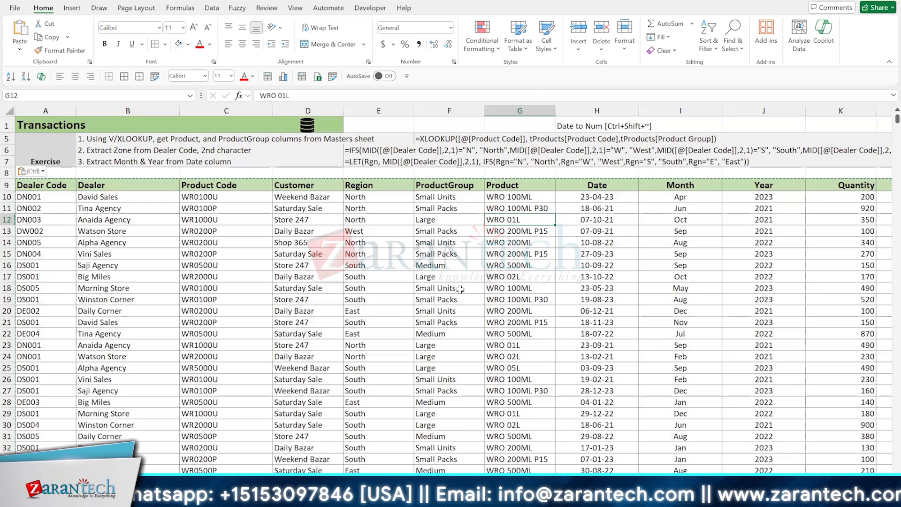
key(ctrl+z)
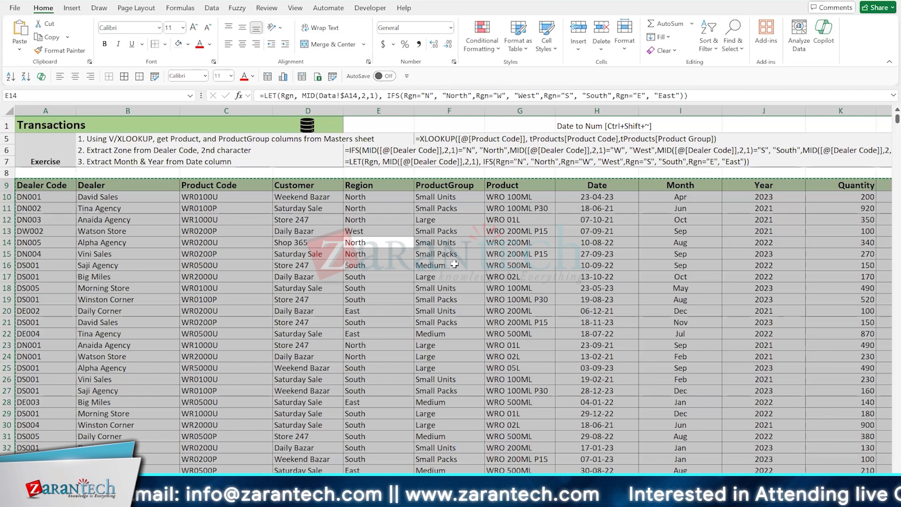
- Replace the formulas in the transactions range with their values using Paste Special, check F14 and leave copy mode
key(ctrl+alt+v)
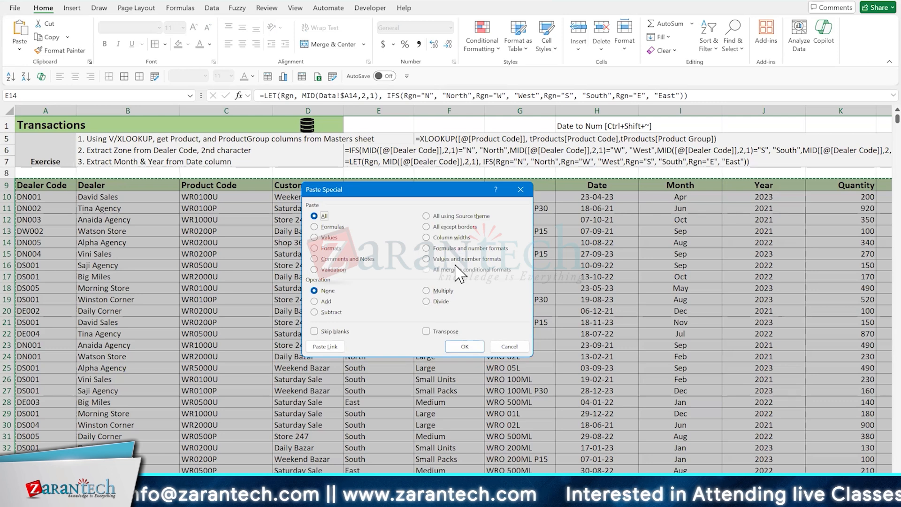
key(v)
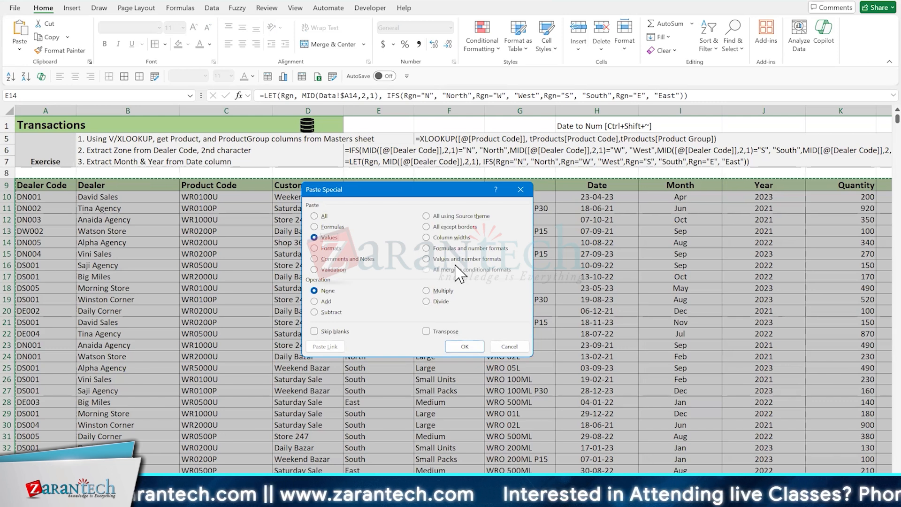
key(Return)
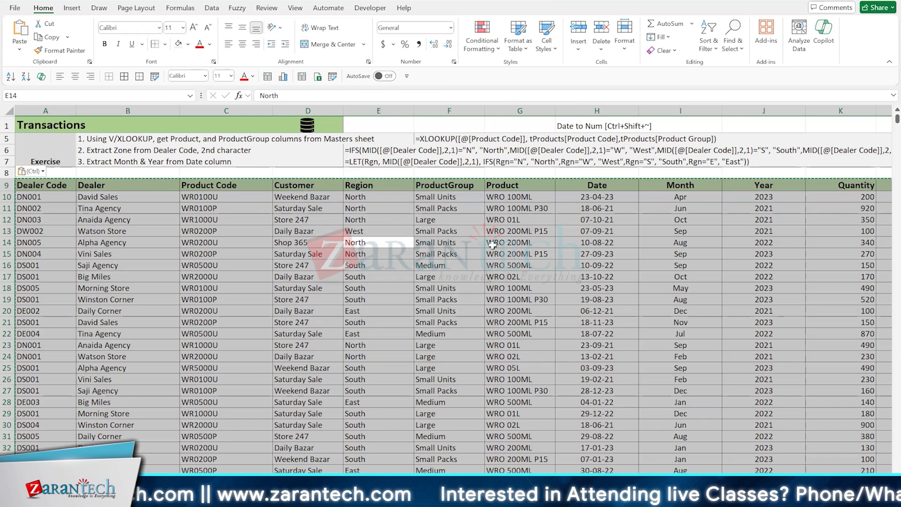
click(474, 242)
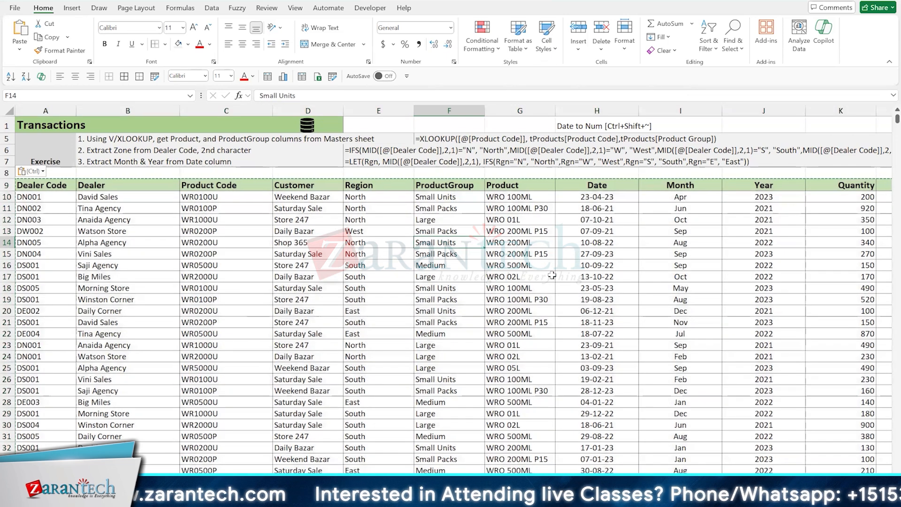
key(Escape)
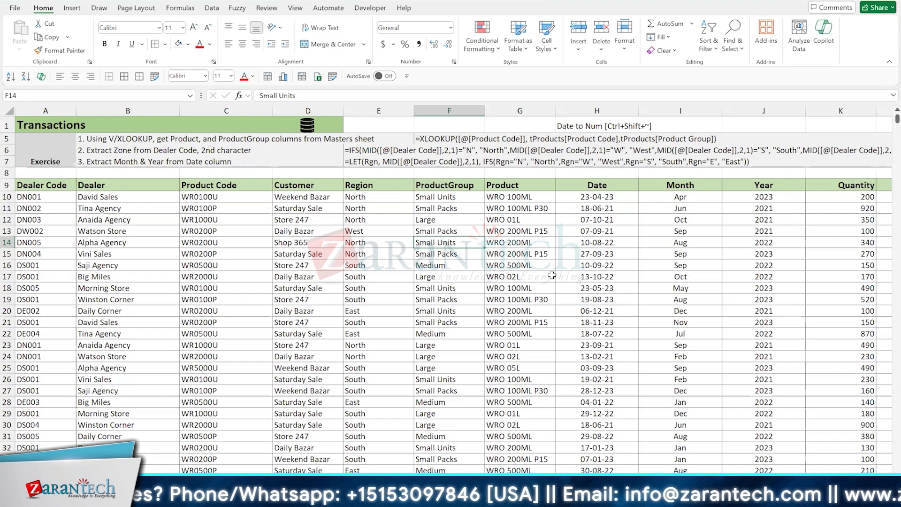
- Copy the entire transactions range including headers and paste it at A1 of a blank worksheet
scroll(552, 276, up, 1)
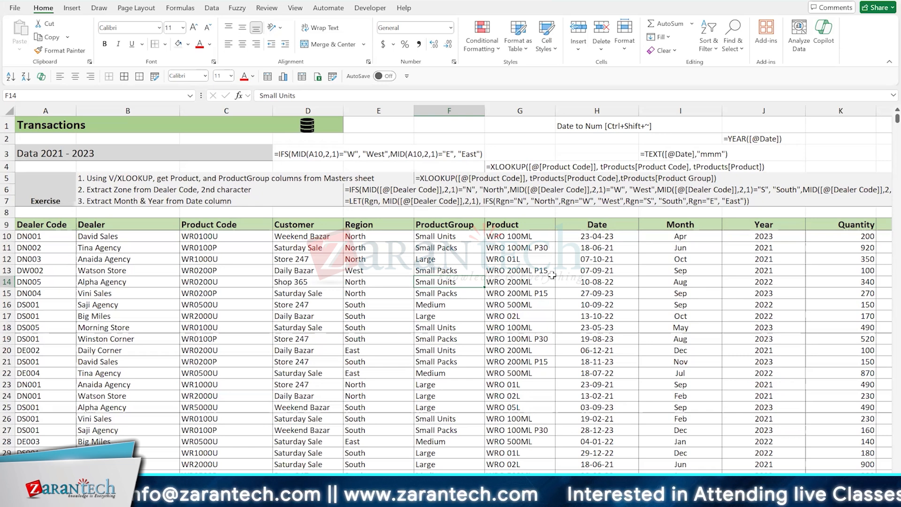
click(329, 290)
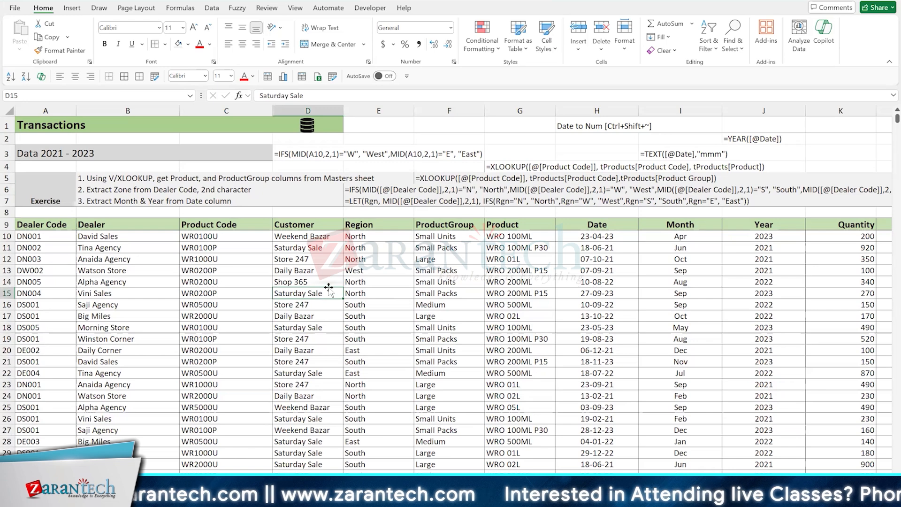
key(ctrl+a)
key(ctrl+c)
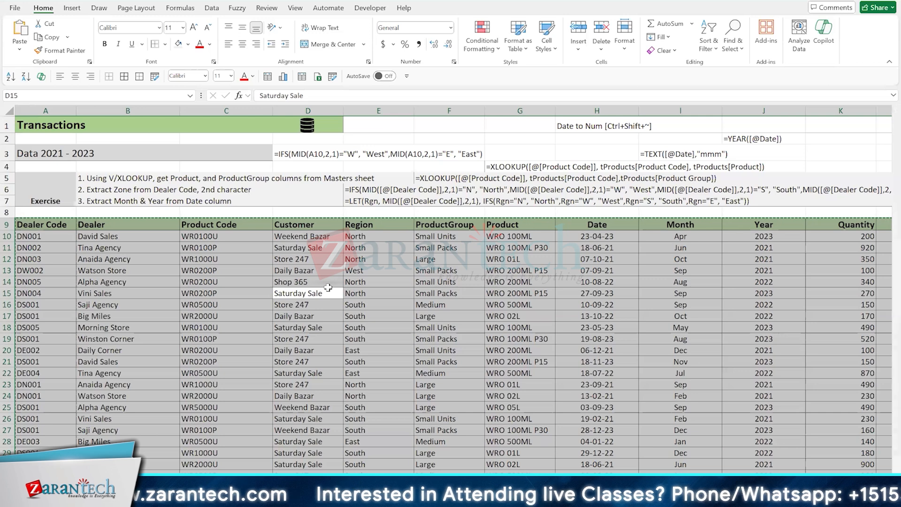
key(shift+F11)
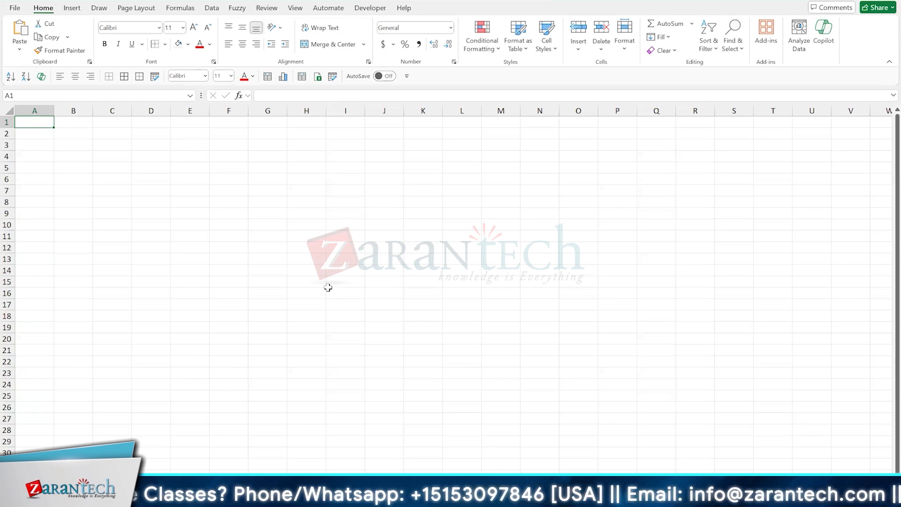
key(ctrl+v)
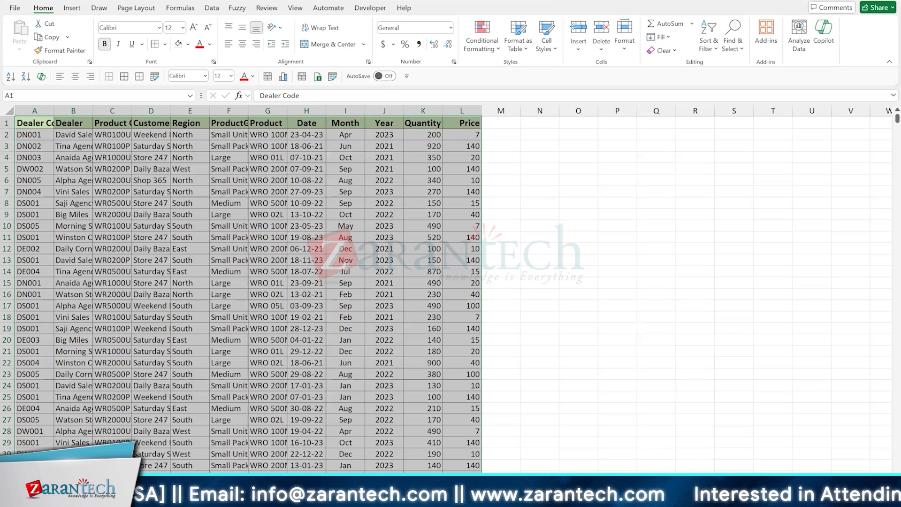
- Compare the pasted data with the Transactions sheet, clear it from the other worksheet and return to Transactions
key(ctrl+Page_Up)
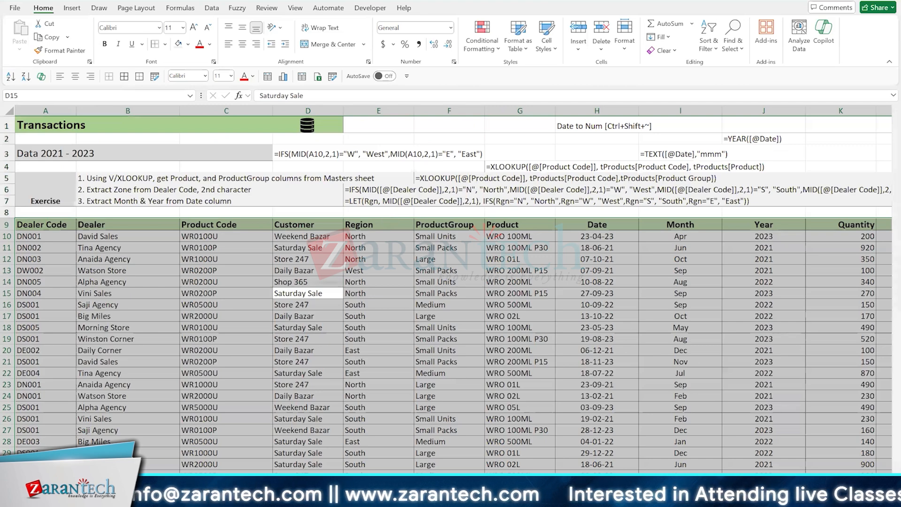
key(ctrl+Page_Down)
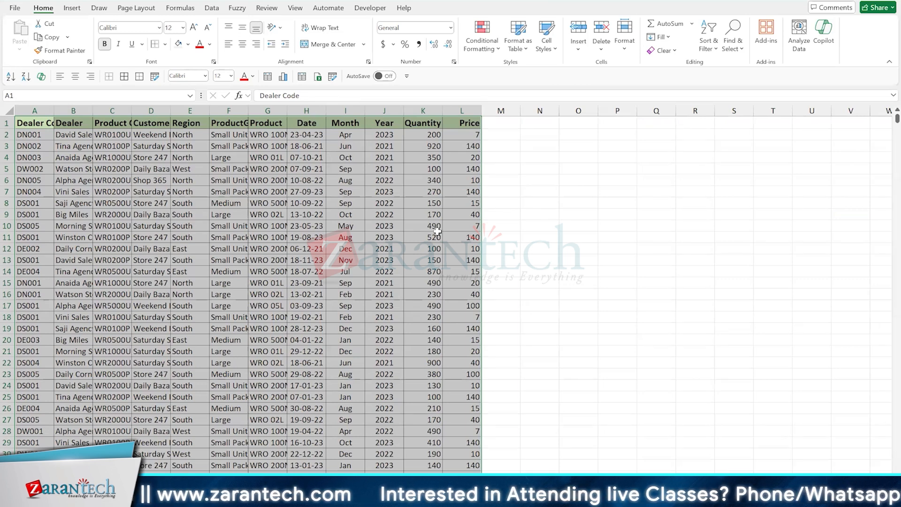
key(Delete)
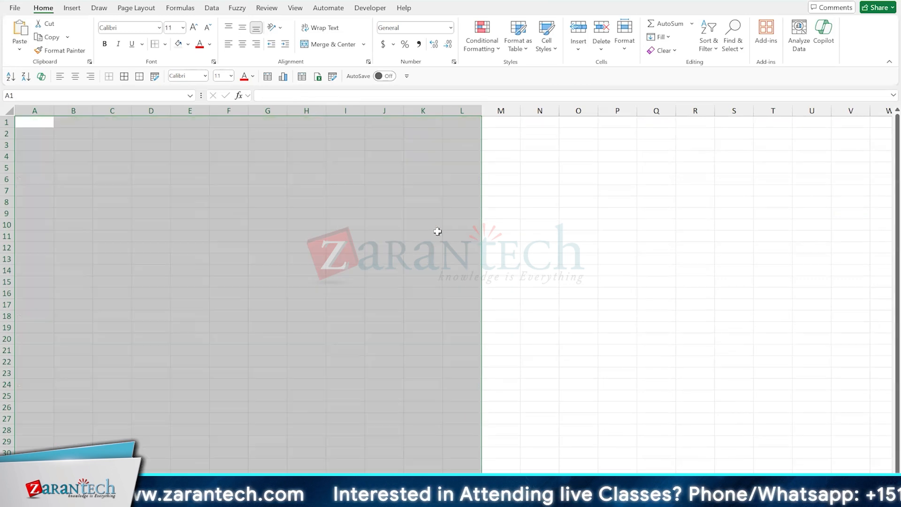
click(255, 201)
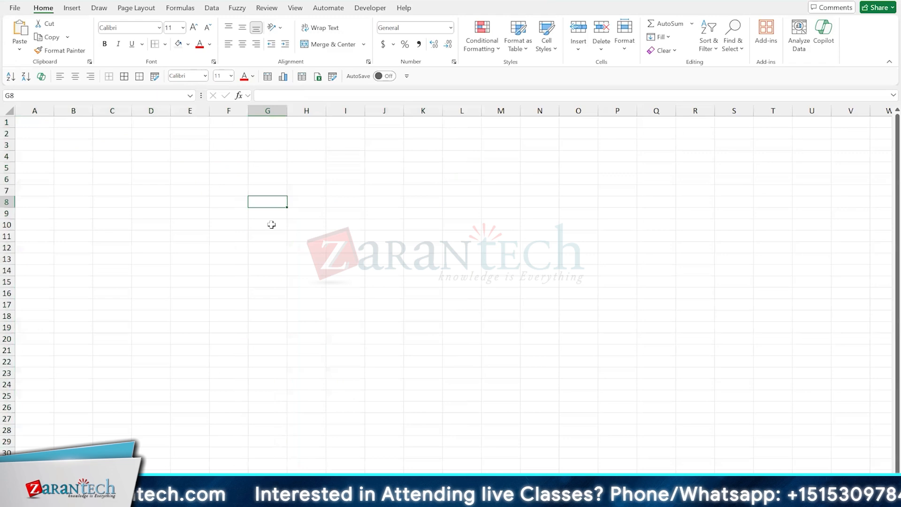
key(ctrl+z)
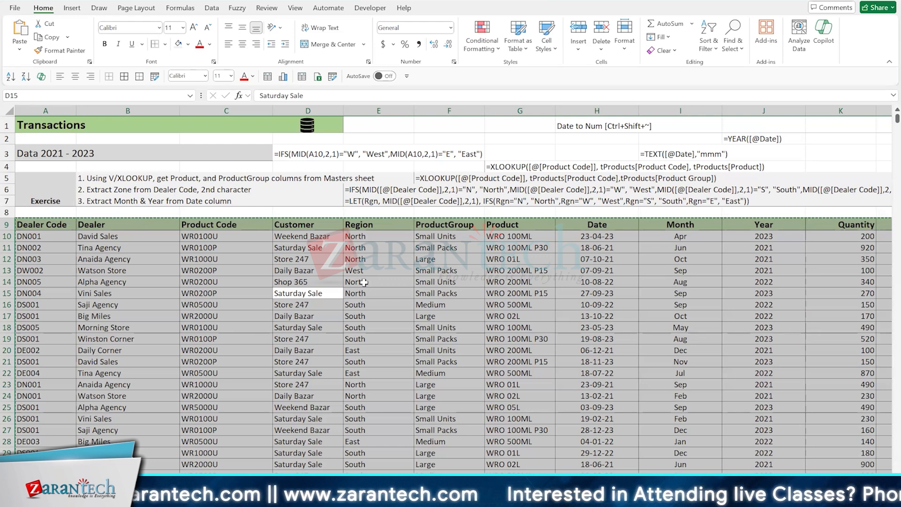
click(446, 281)
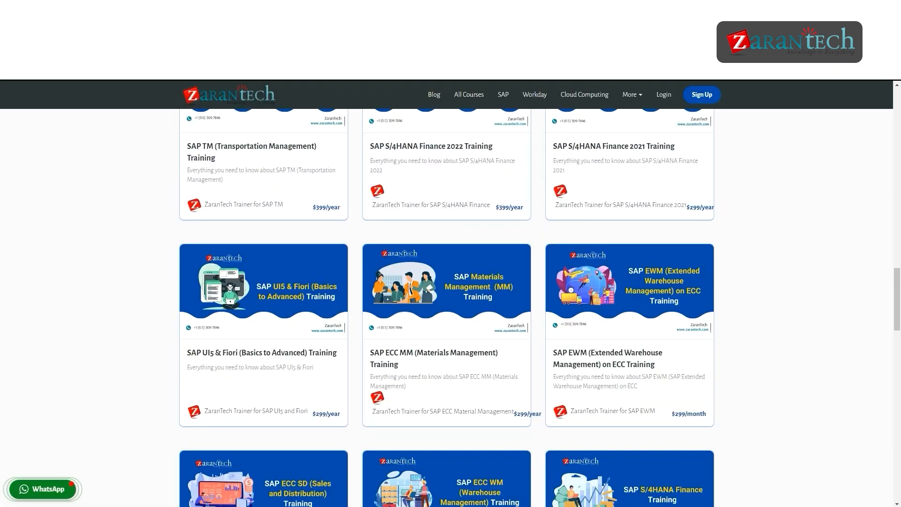
scroll(450, 307, down, 4)
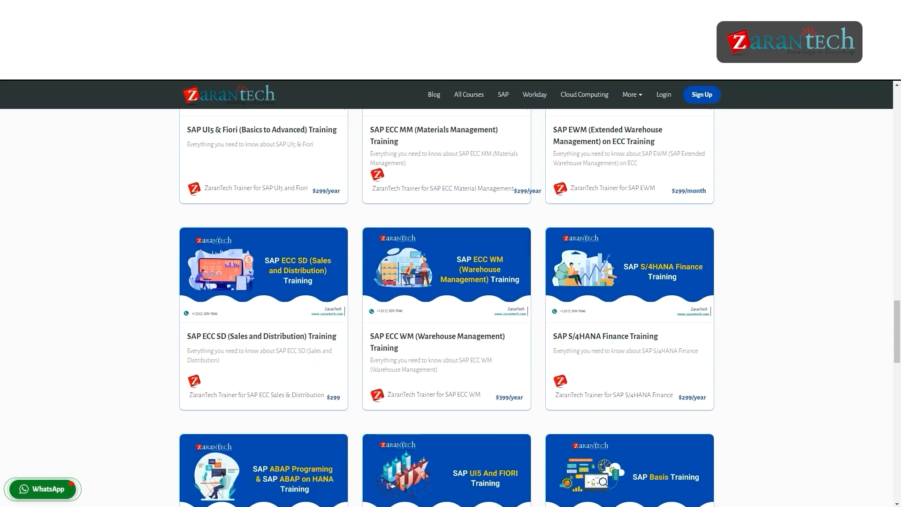
scroll(450, 307, down, 4)
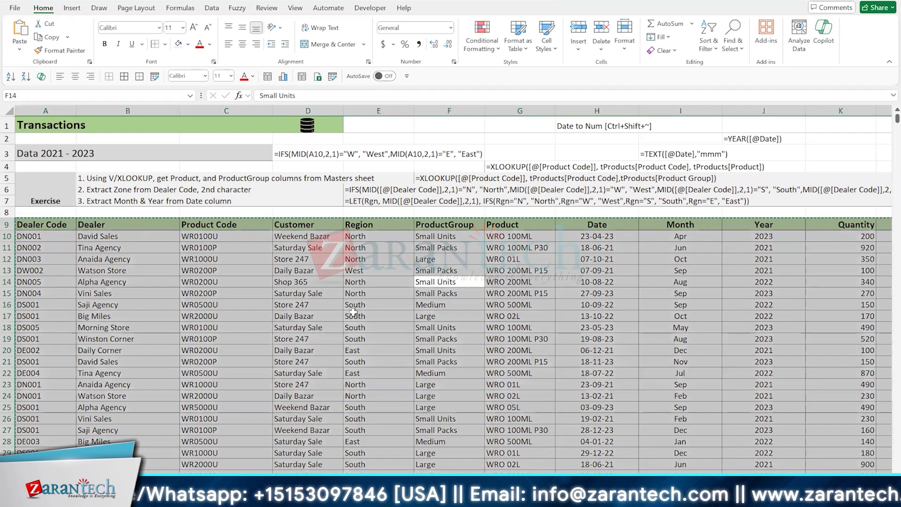
- Paste the copied transactions' column widths and then the complete data at A1 of the blank worksheet, and leave copy mode
click(354, 312)
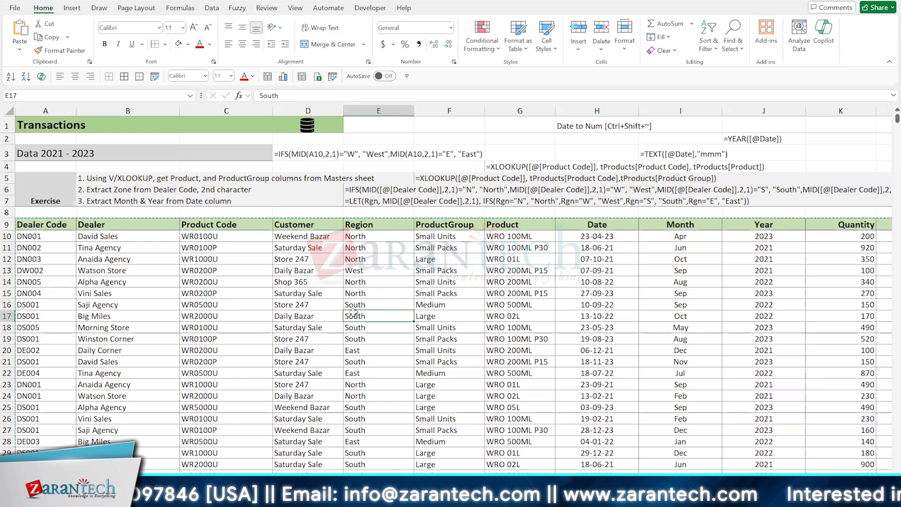
key(ctrl+Page_Down)
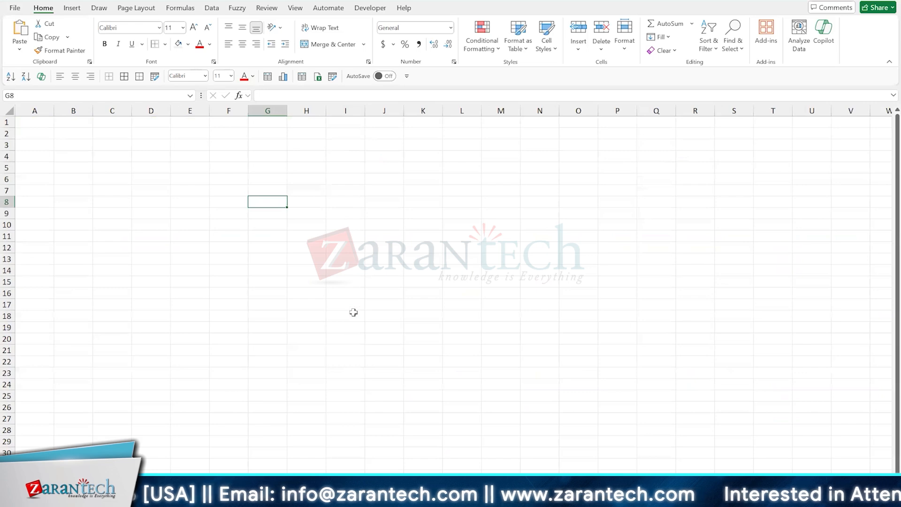
key(ctrl+Home)
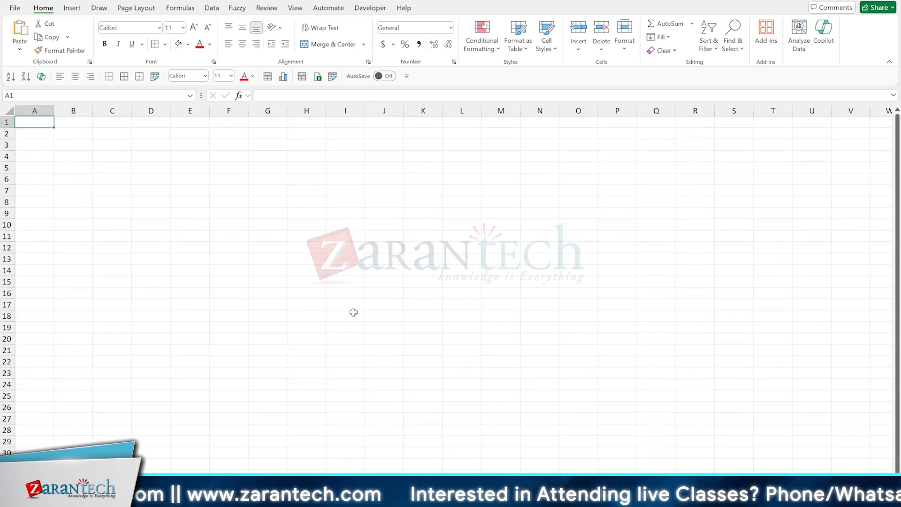
key(ctrl+alt+v)
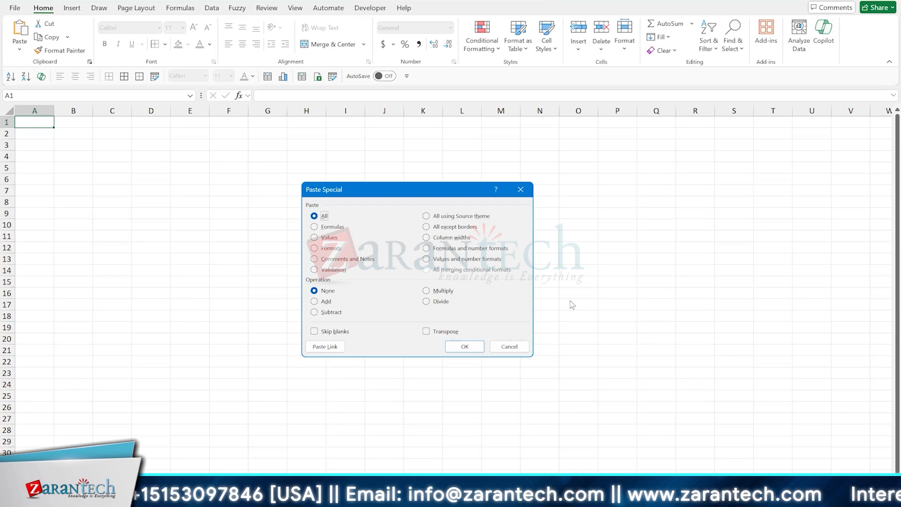
key(w)
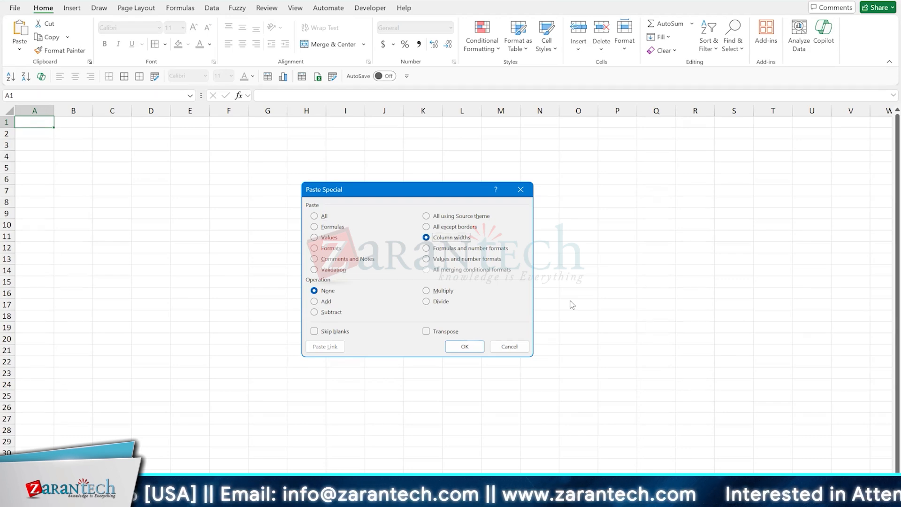
key(Return)
key(ctrl+v)
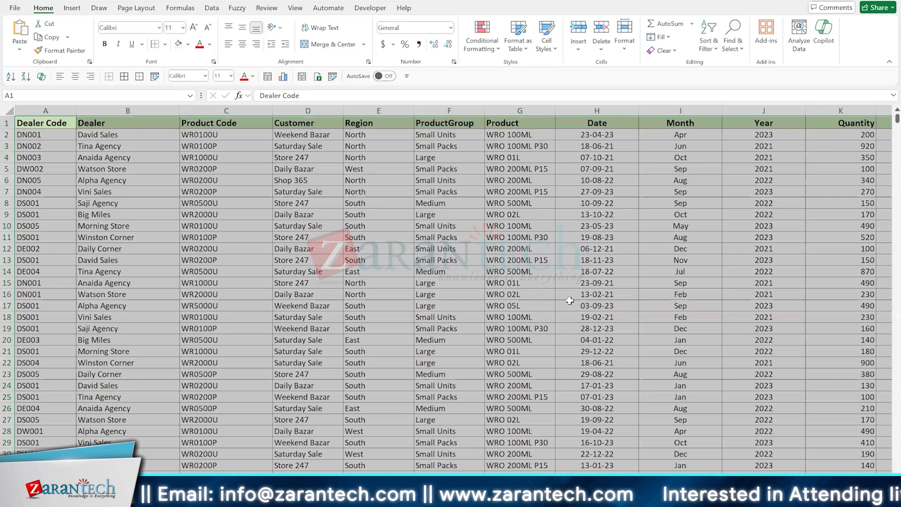
key(Escape)
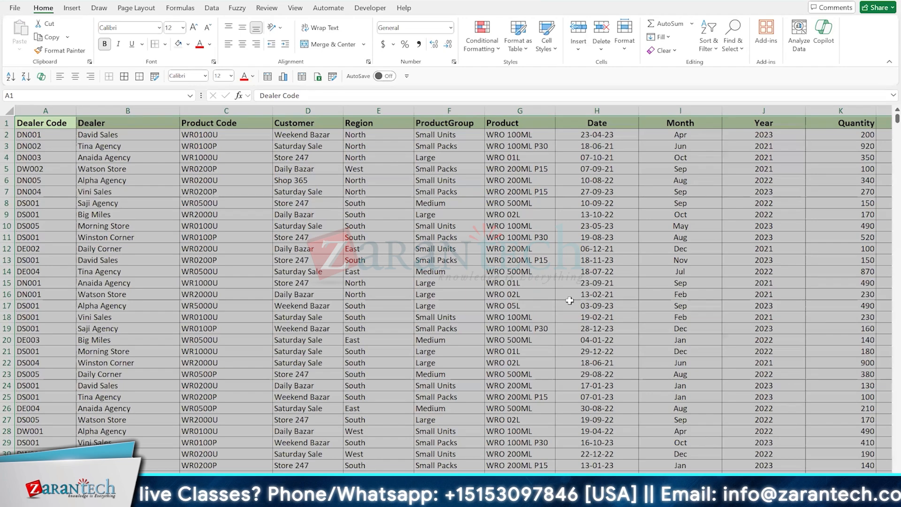
- Undo the paste in the other worksheet, deselect the emptied range and return to the Transactions sheet
key(ctrl+Page_Down)
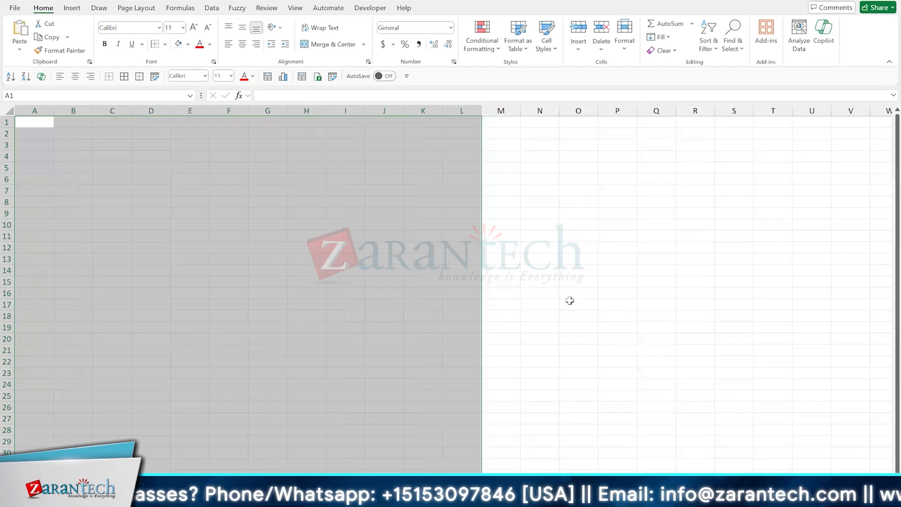
click(257, 225)
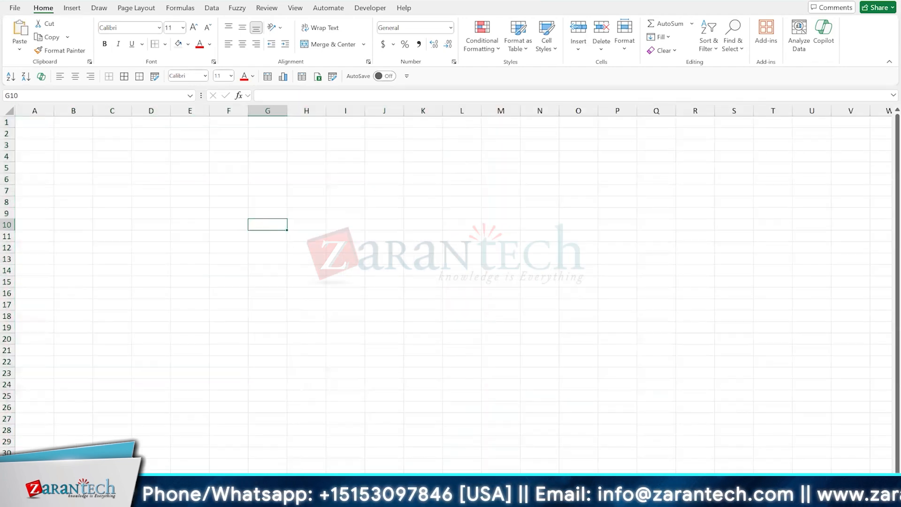
key(ctrl+Page_Up)
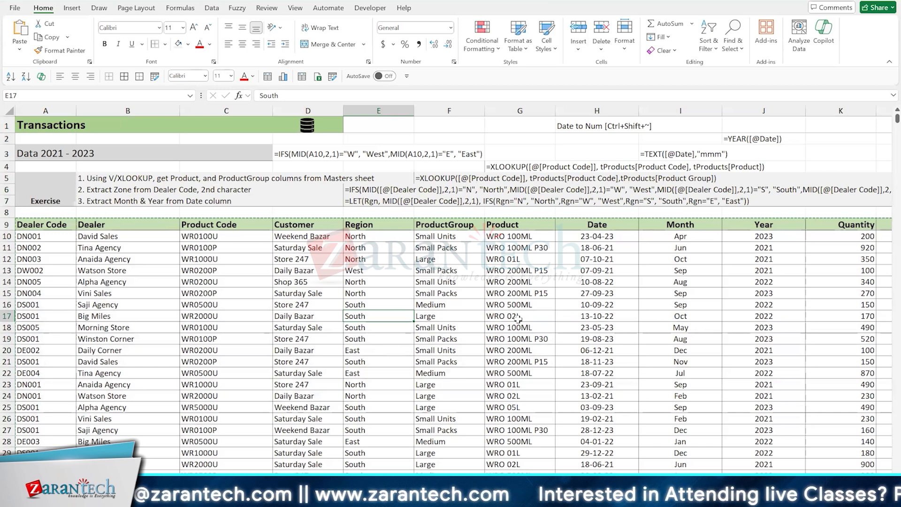
- Select A1 on the blank worksheet as the destination and copy the entire transactions range again
key(ctrl+Page_Down)
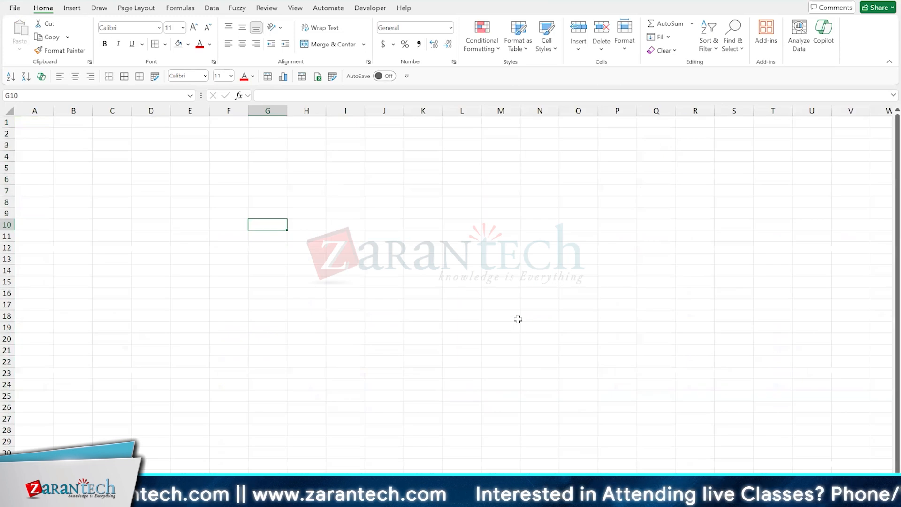
key(ctrl+Home)
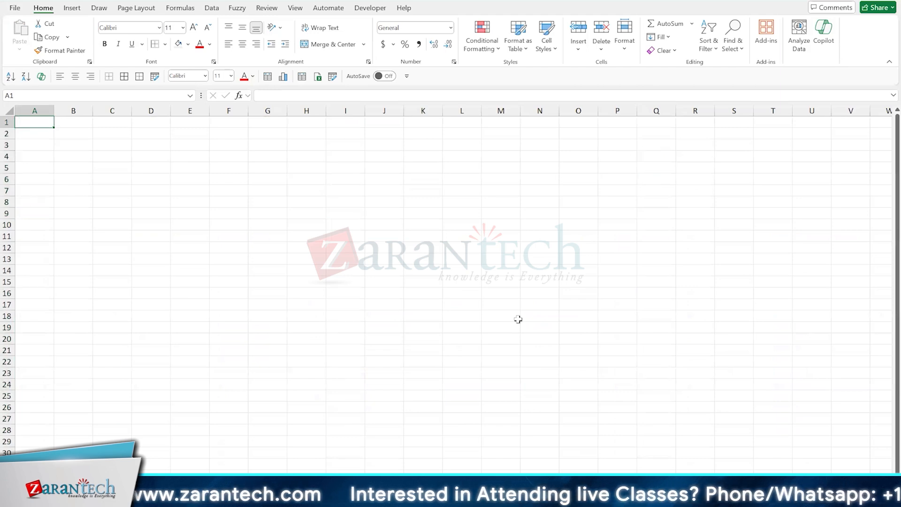
key(ctrl+Page_Up)
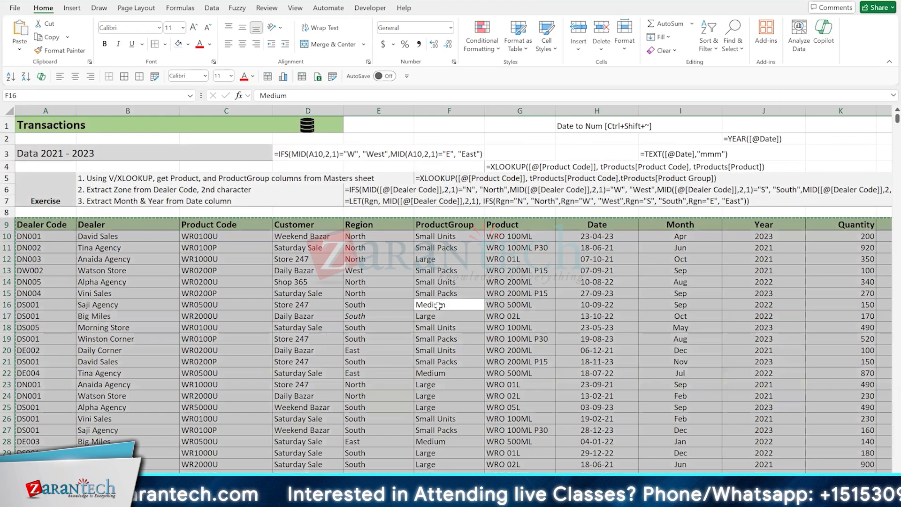
click(269, 285)
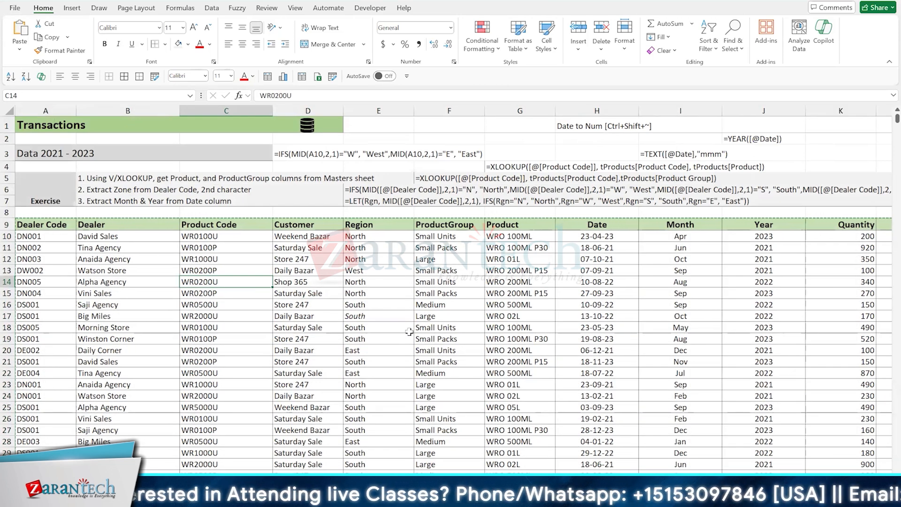
- Apply the recopied range's column widths at A1 of the blank worksheet with Paste Special, and paste the full data there
key(ctrl+Page_Down)
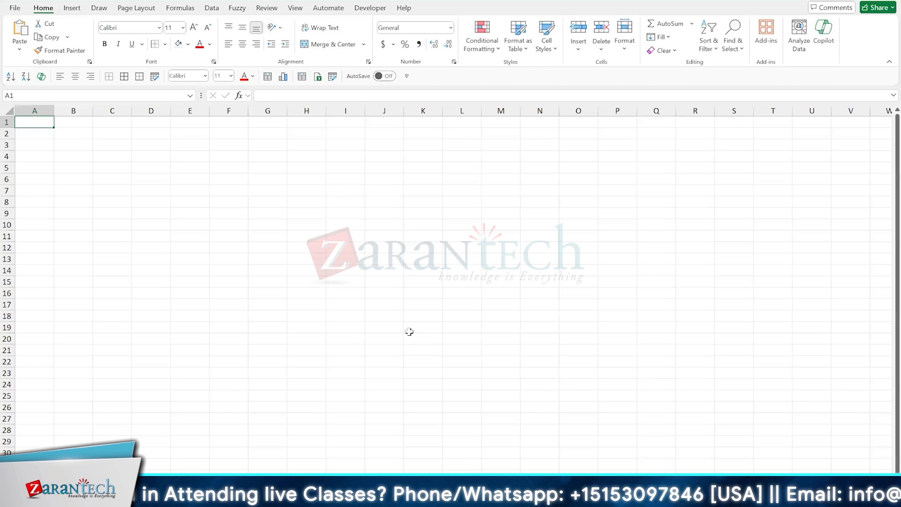
key(ctrl+alt+v)
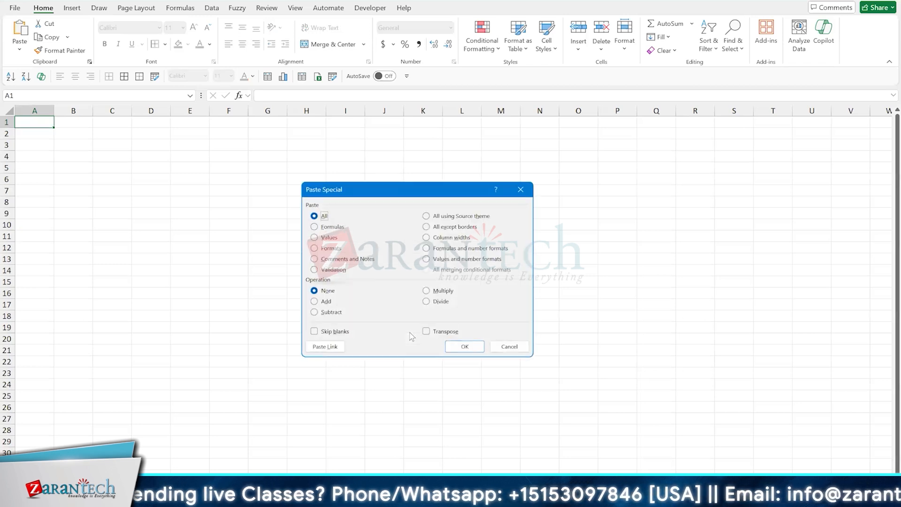
key(w)
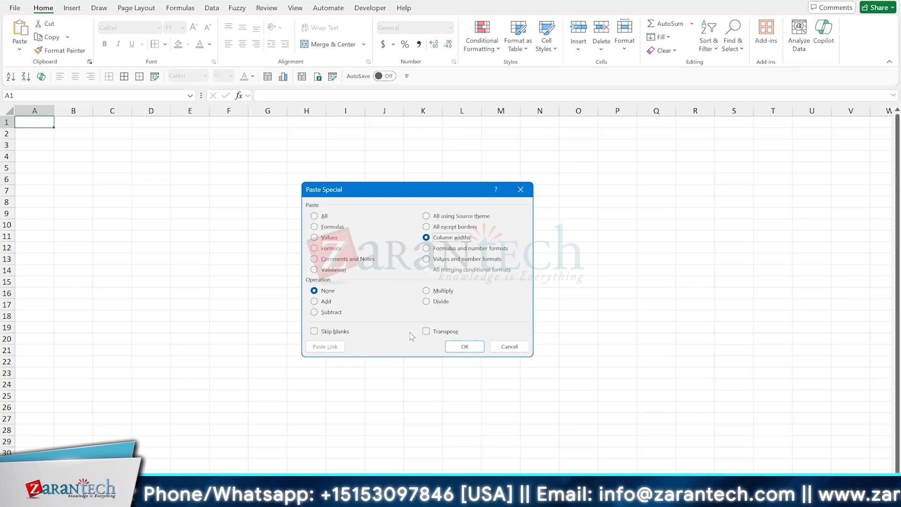
key(Return)
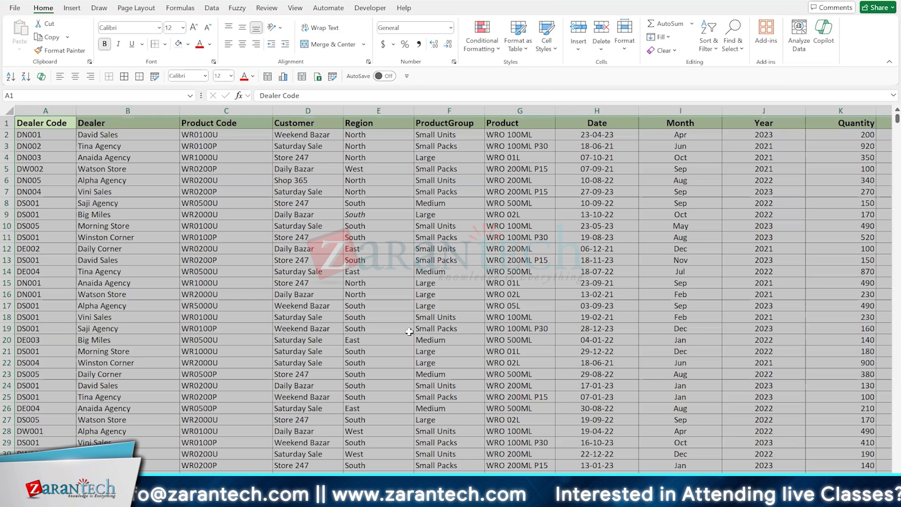
click(409, 331)
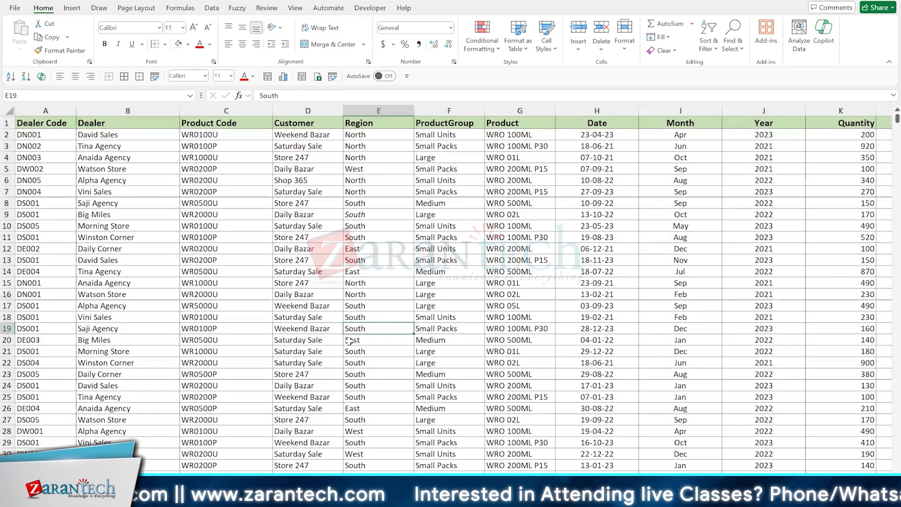
- Look through the Masters, Transactions, slicer and query output sheets, and widen the query table's Date column
key(alt+F1)
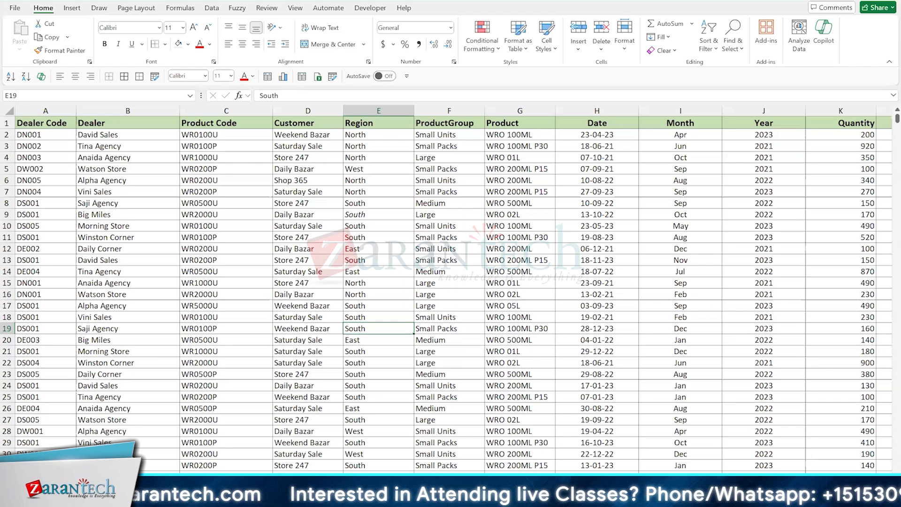
key(ctrl+Page_Down)
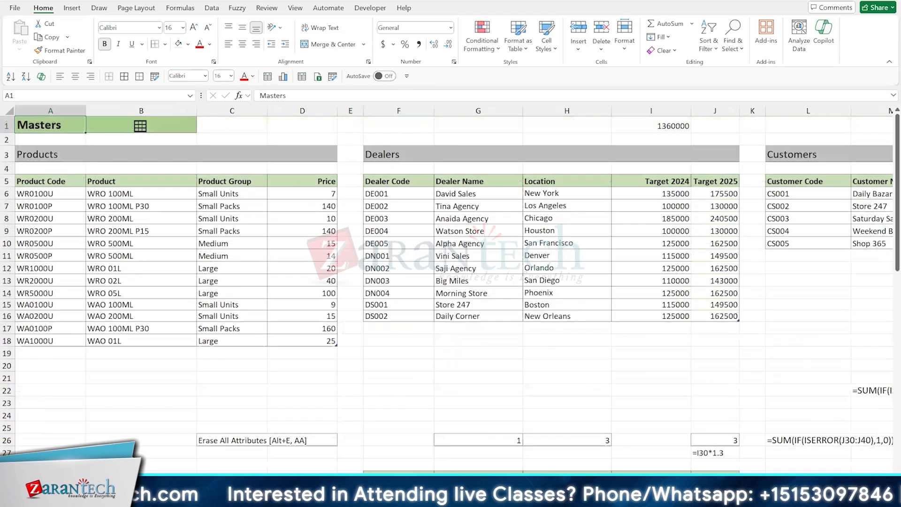
key(ctrl+Page_Down)
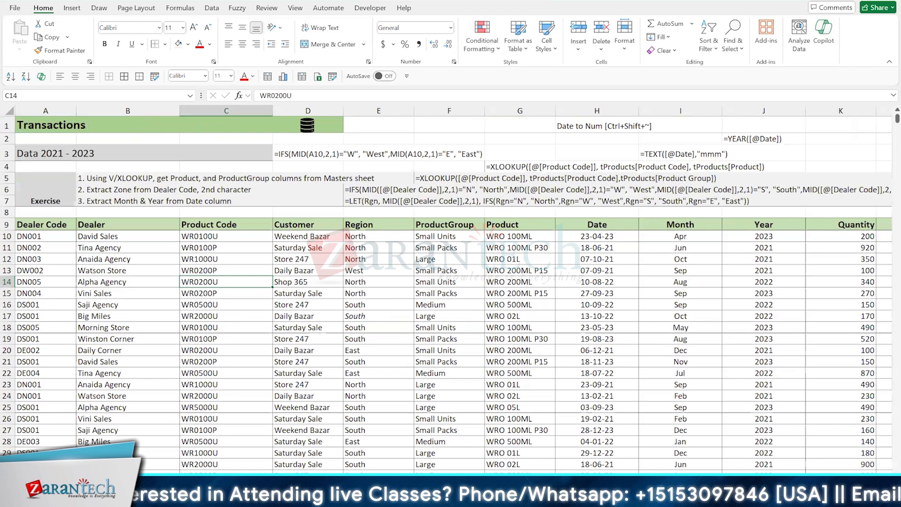
key(ctrl+Page_Down)
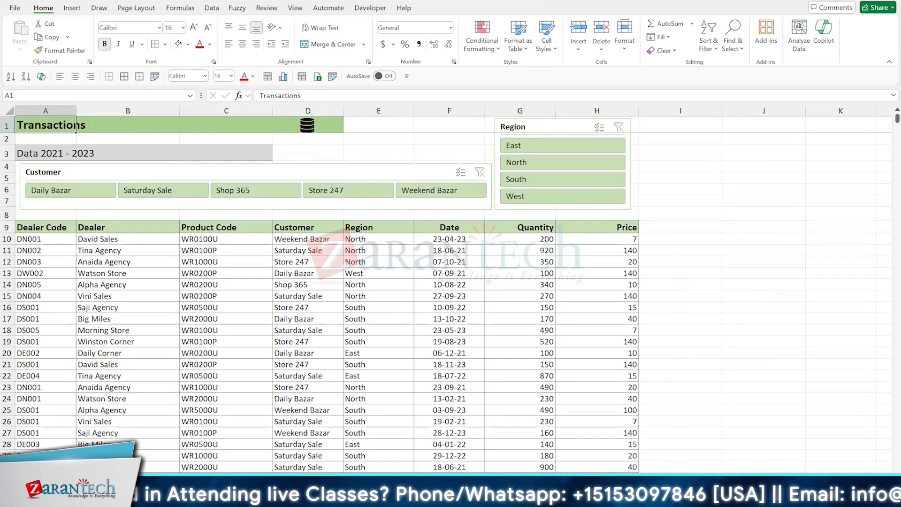
key(ctrl+Page_Down)
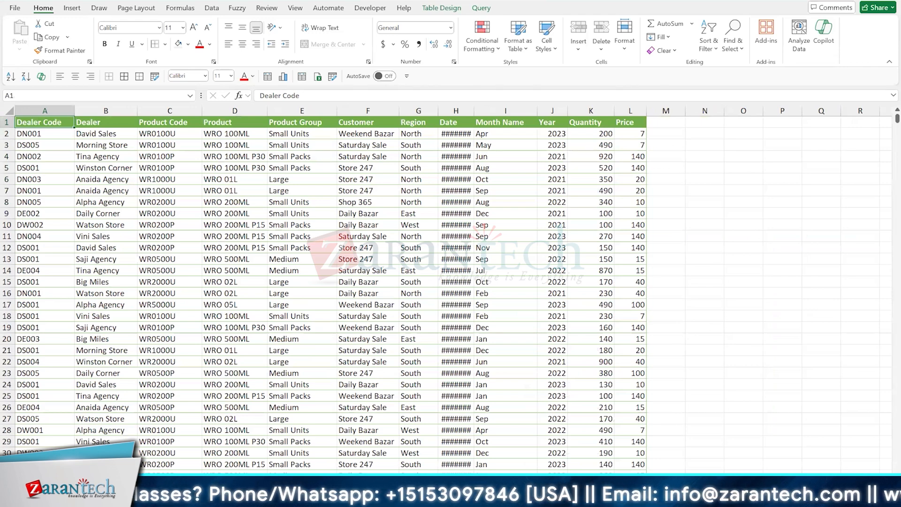
key(ctrl+Page_Down)
key(ctrl+Page_Up)
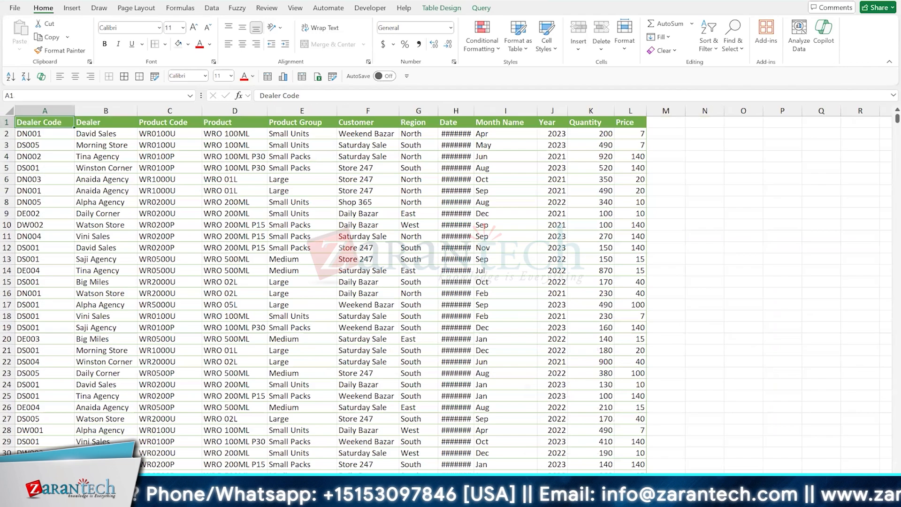
drag(474, 111, 500, 111)
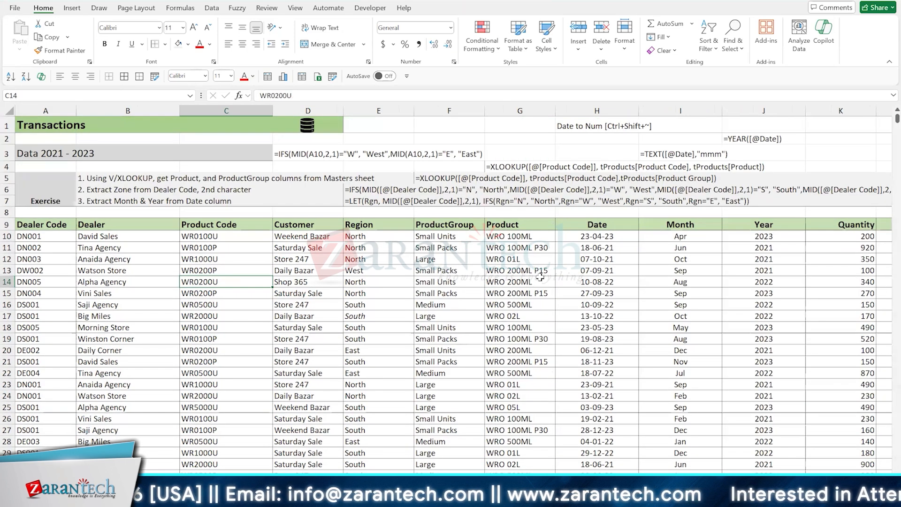
- Return to the pasted data on the SubTotal sheet, locate the Subtotal command and check the workbook's sheet tabs
click(540, 277)
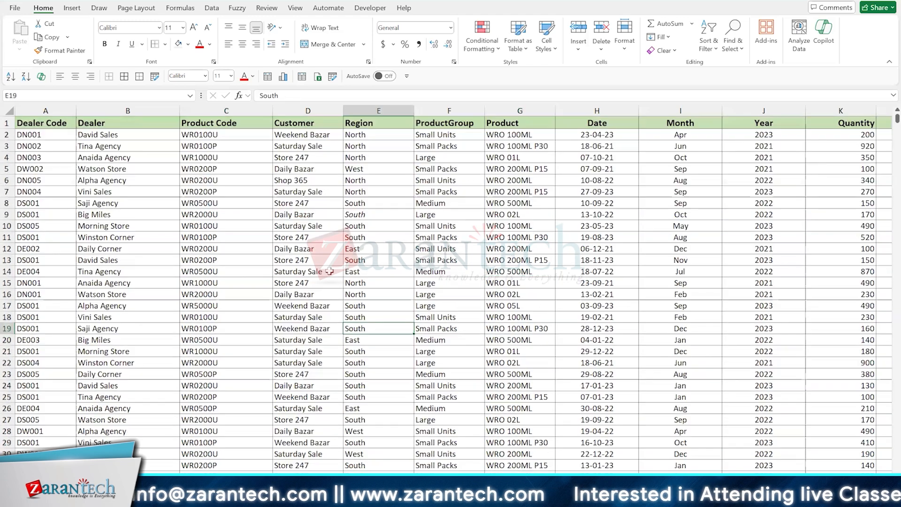
click(329, 271)
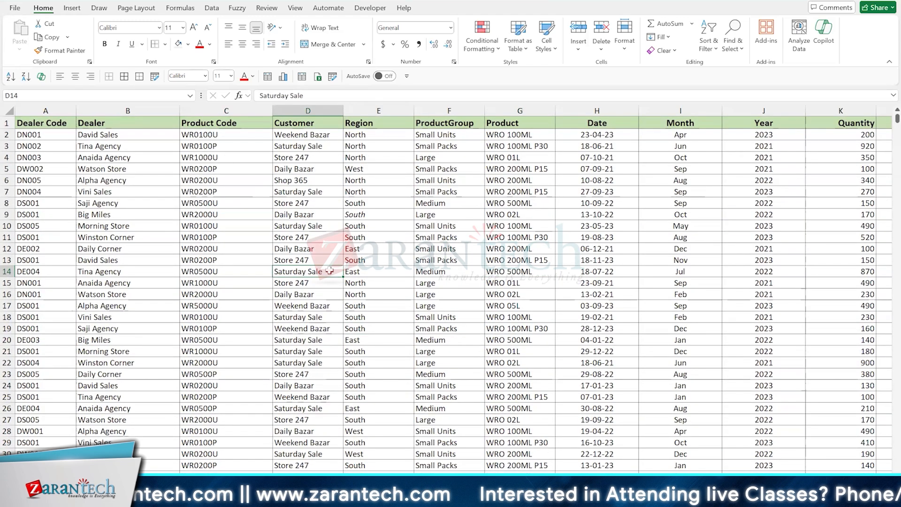
click(327, 206)
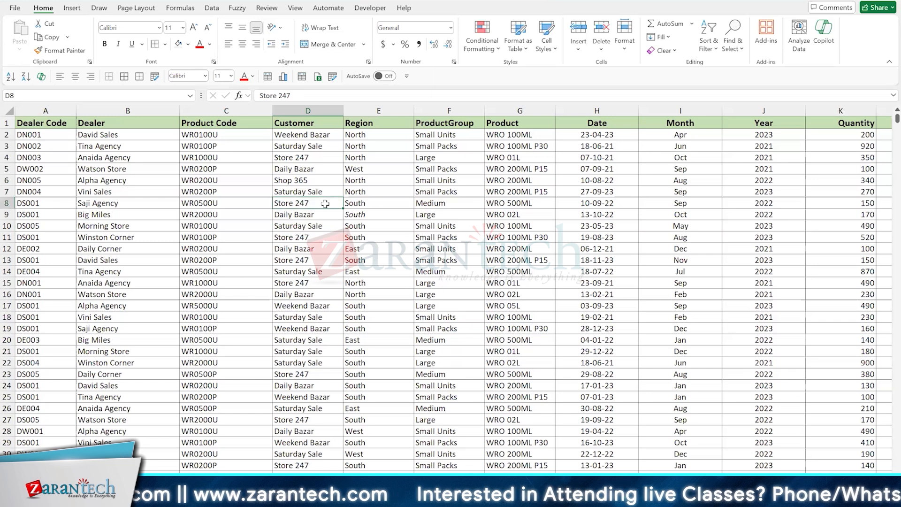
click(209, 9)
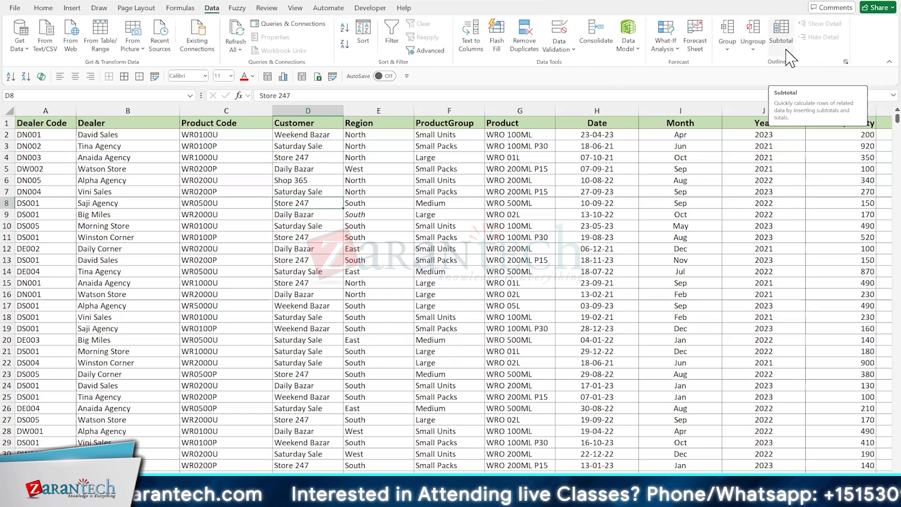
click(863, 0)
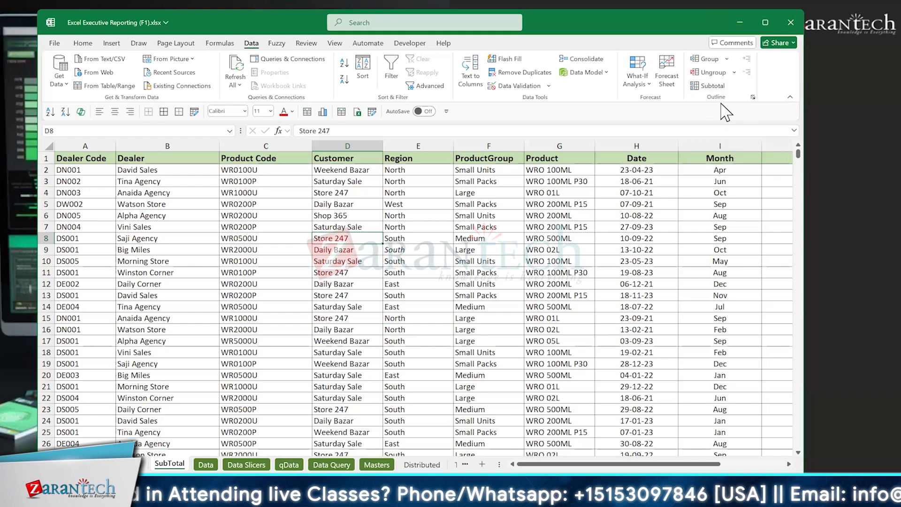
click(765, 22)
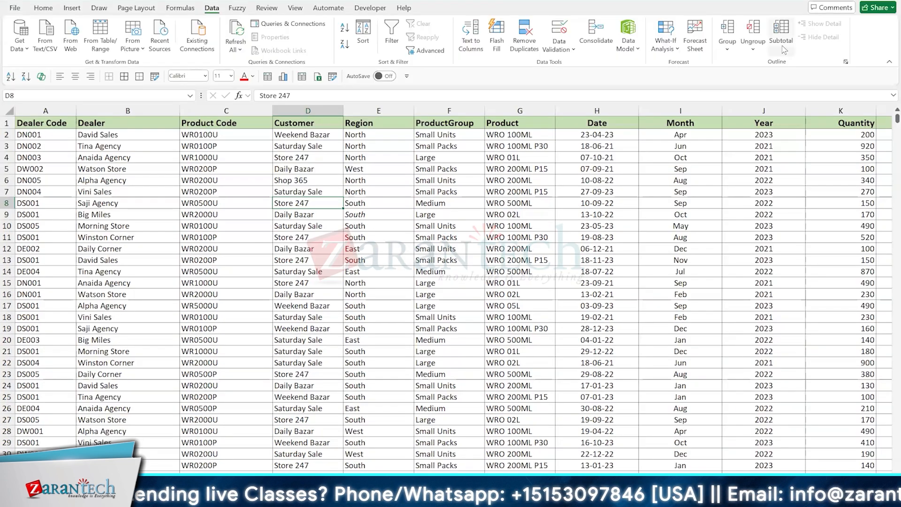
- Select the Customer cell D9 in the pasted data and collapse the ribbon
click(507, 283)
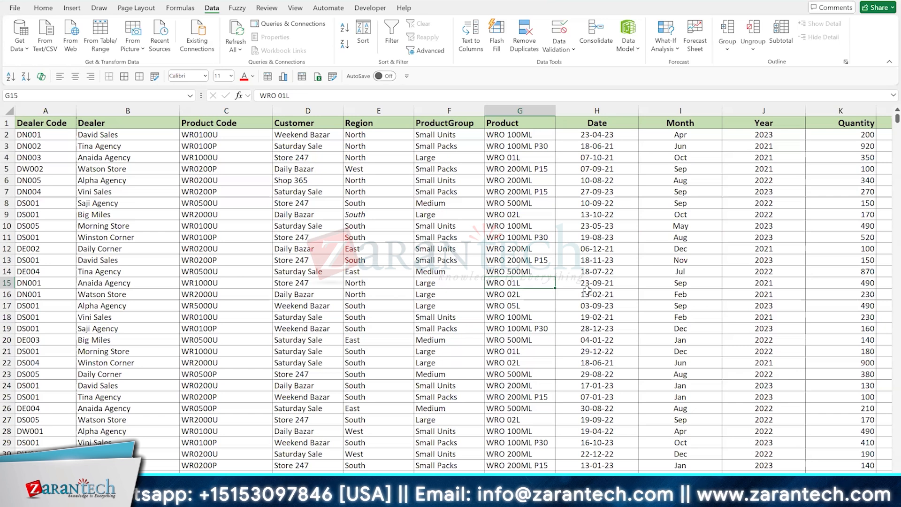
click(316, 217)
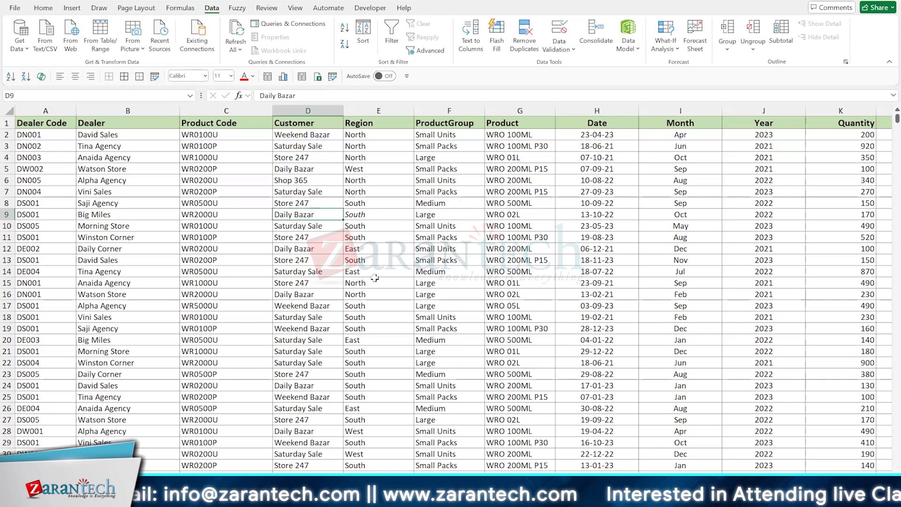
key(ctrl+F1)
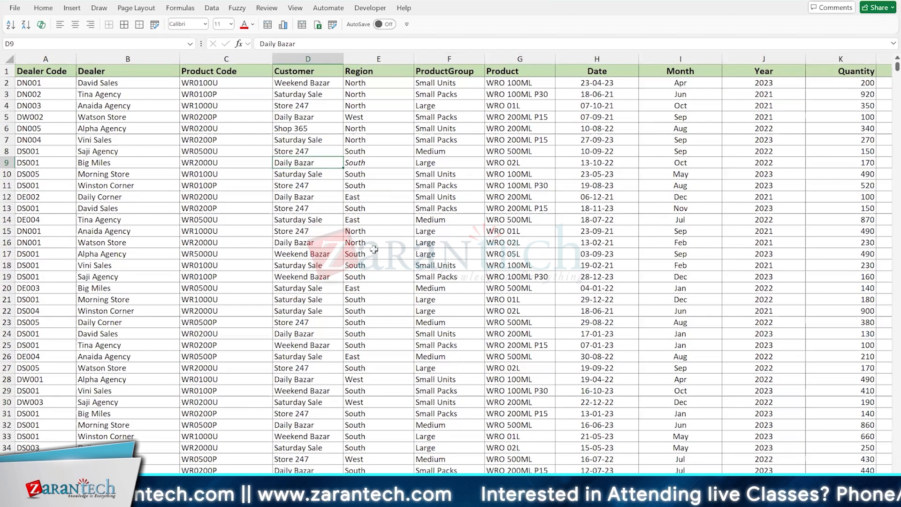
- Widen the Customer column of the pasted transactions data slightly
click(306, 207)
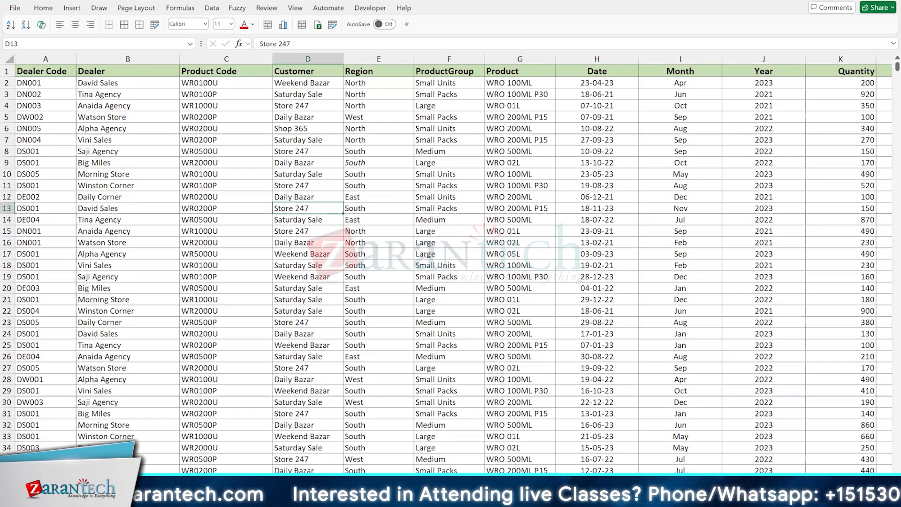
key(ctrl+Page_Up)
scroll(468, 372, down, 8)
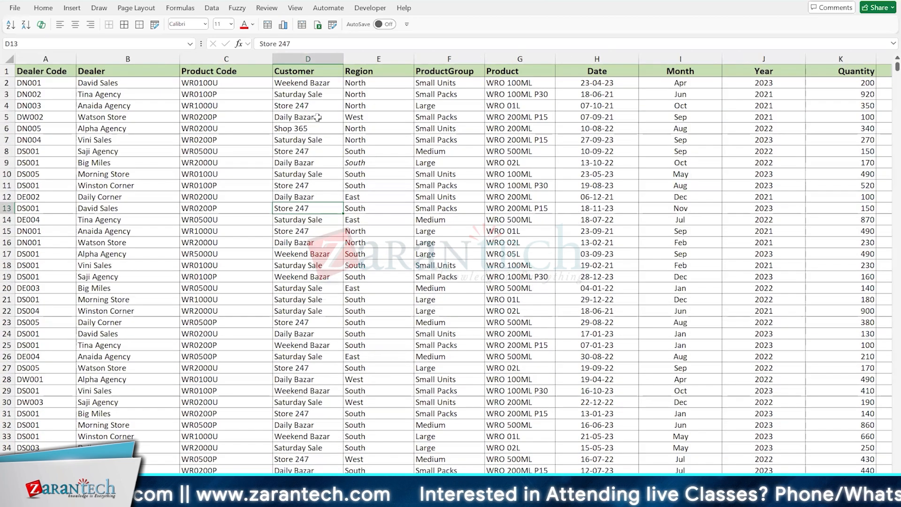
click(318, 118)
drag(343, 59, 362, 58)
- Sort the pasted transactions in ascending order by Customer, and then by Region
click(317, 174)
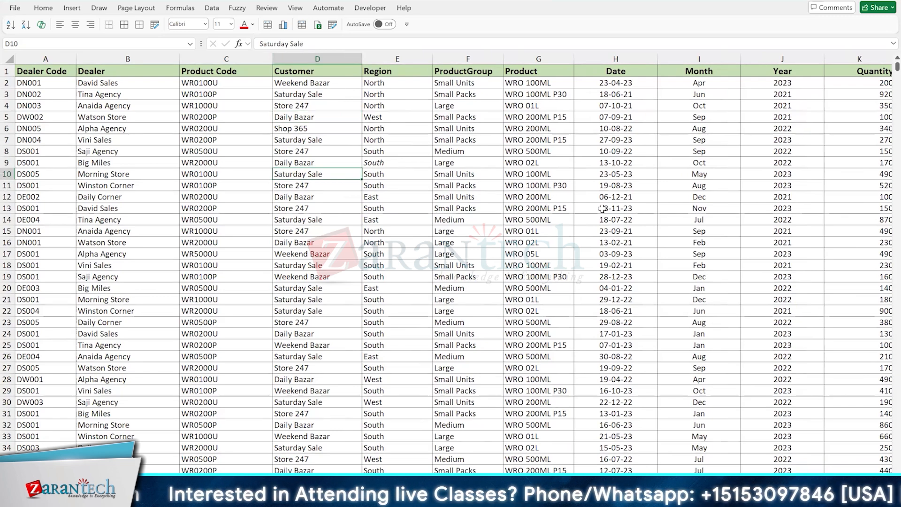
key(alt+h)
key(s)
key(s)
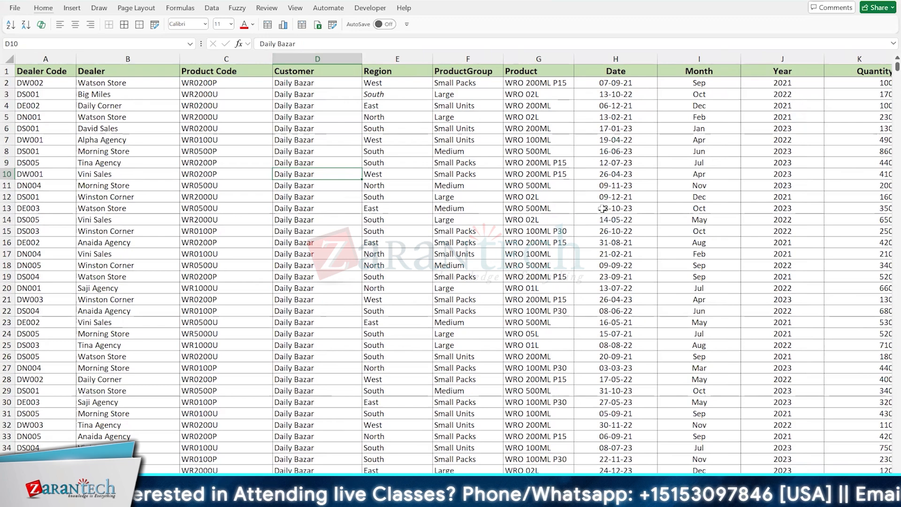
key(Right)
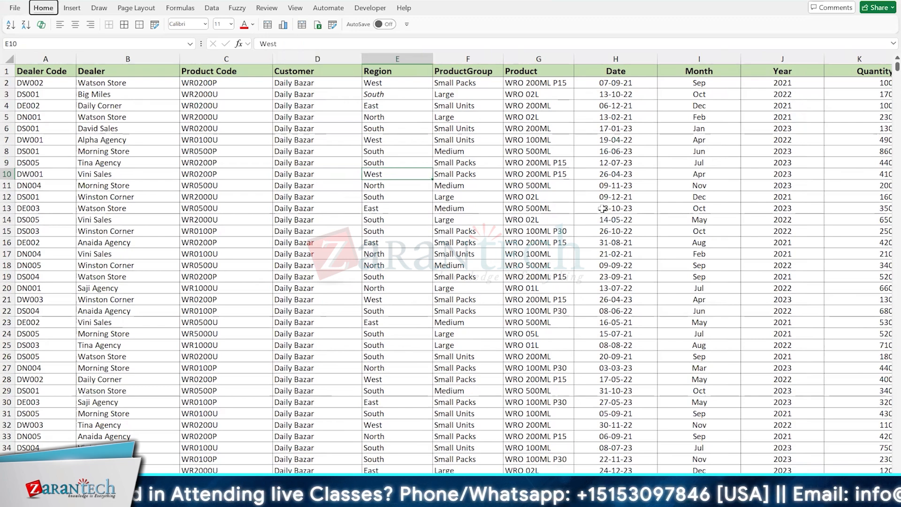
key(alt+1)
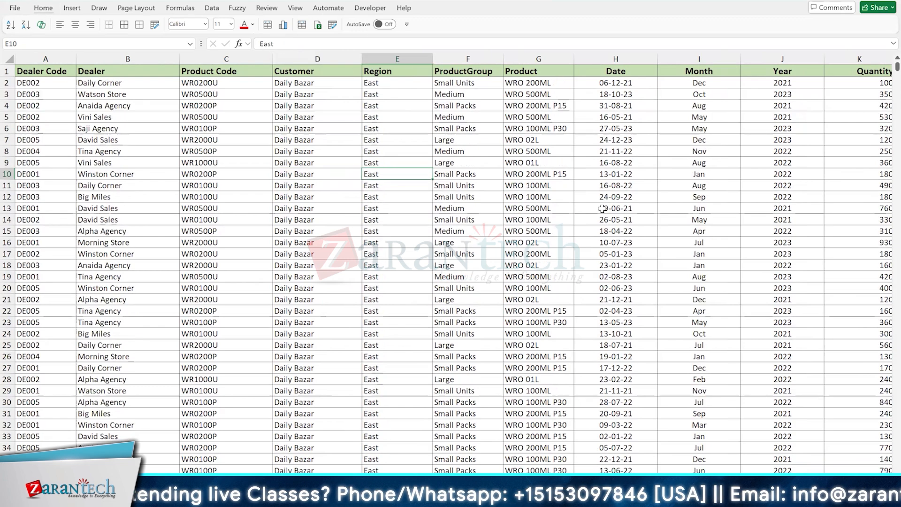
- Sort the pasted transactions by Dealer in ascending order
key(Left)
key(Left)
key(alt)
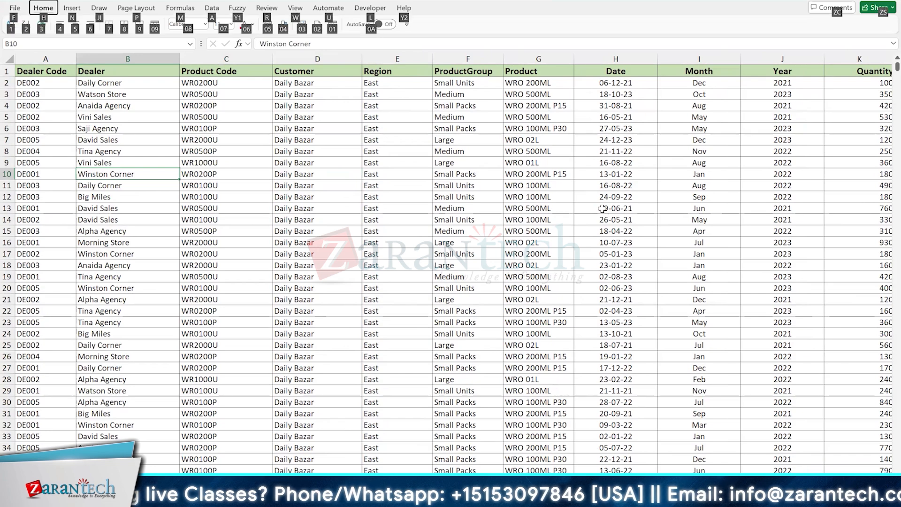
key(1)
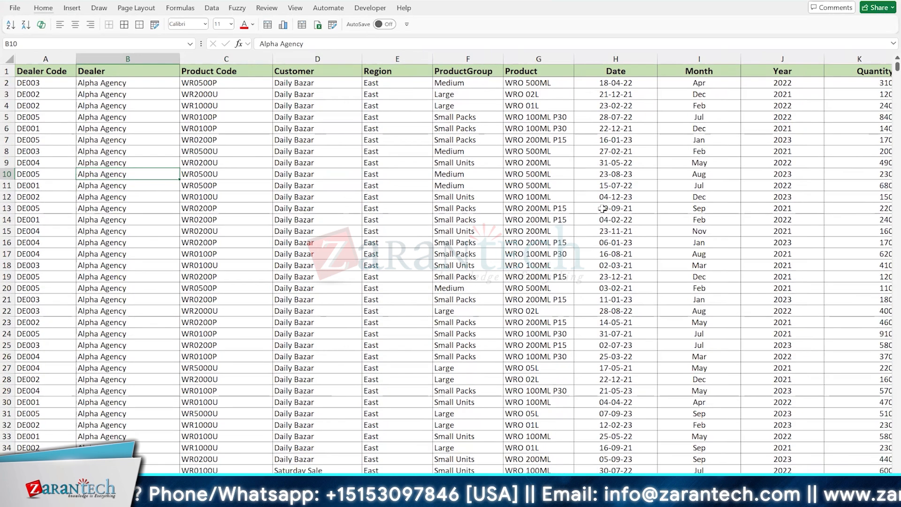
- Check whether the ascending and descending sort commands can be added to the Quick Access Toolbar
key(alt+a)
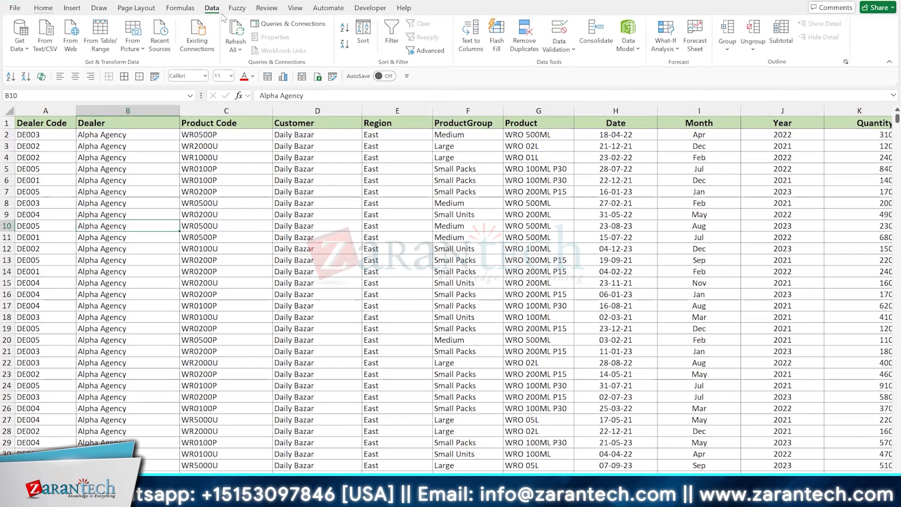
right_click(344, 35)
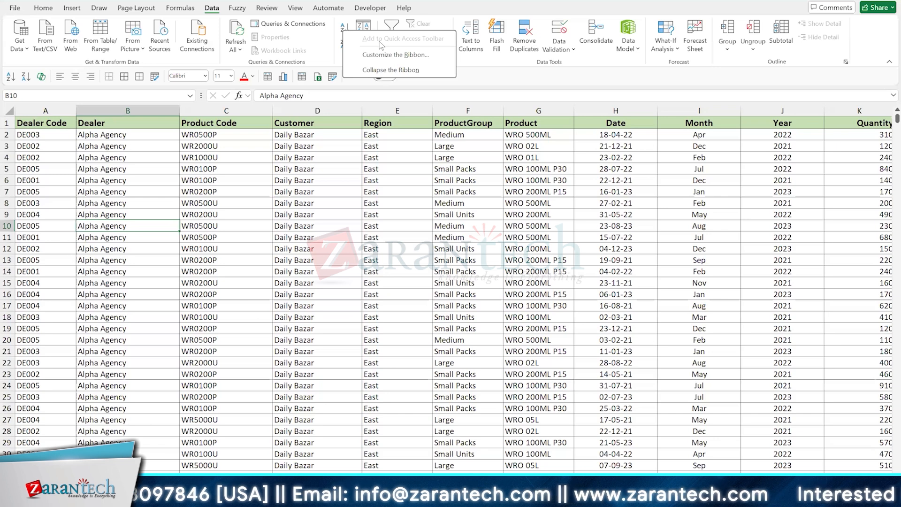
click(339, 57)
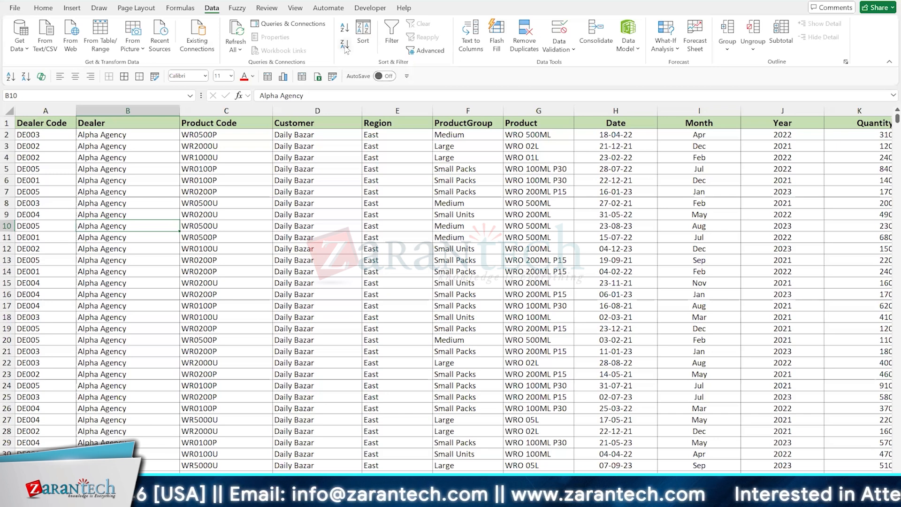
right_click(346, 47)
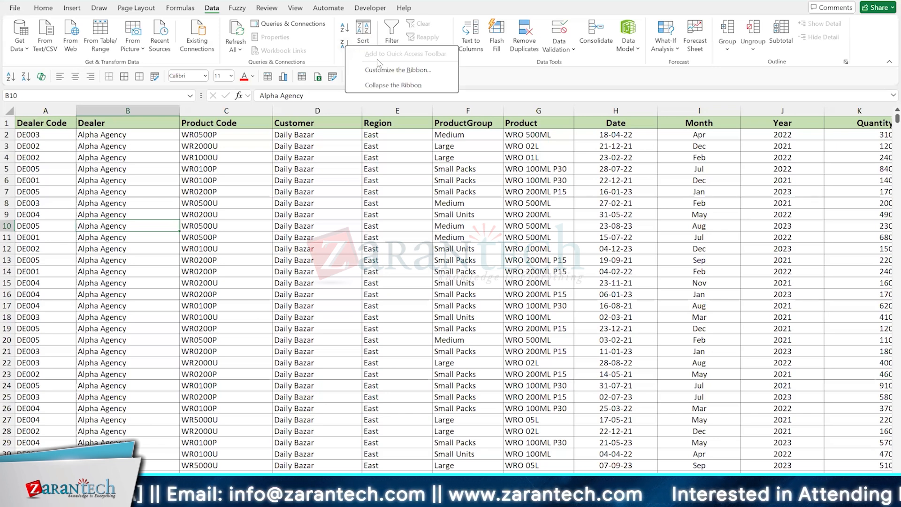
click(335, 62)
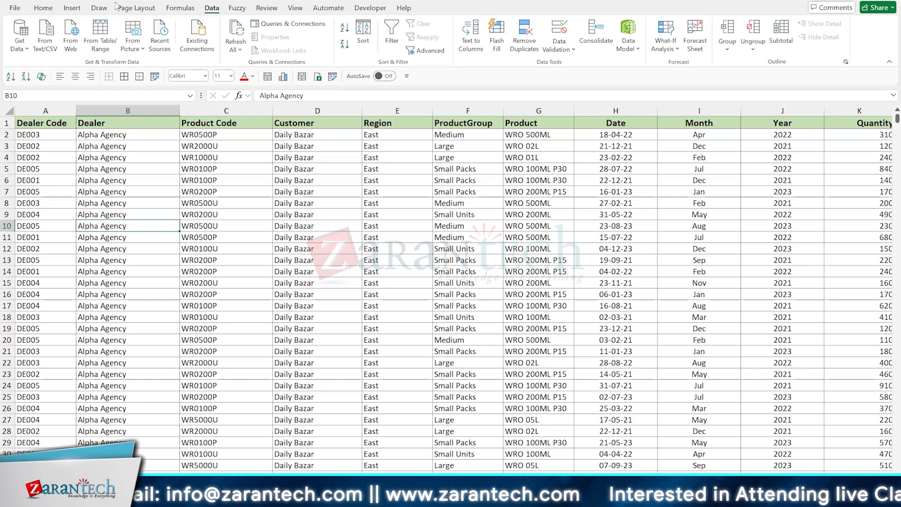
click(44, 10)
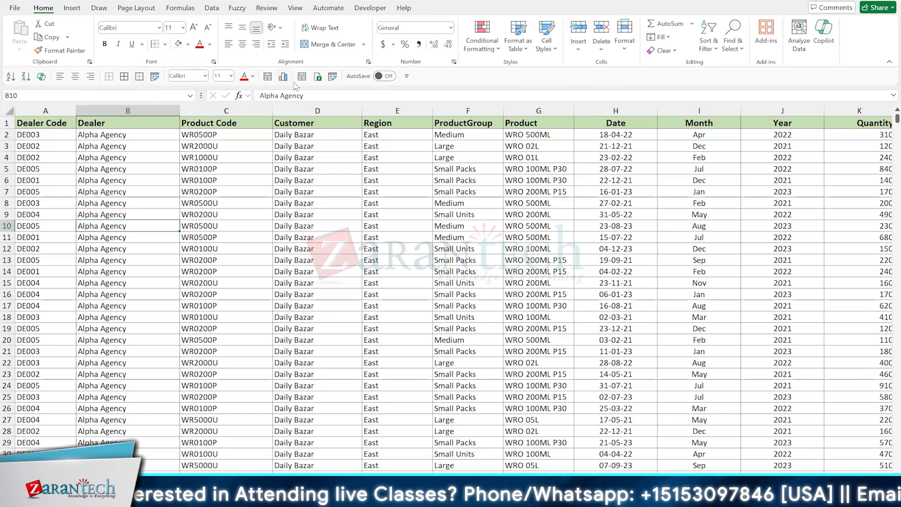
- Select a Product Group cell in the Masters sheet's Products table and check its sort commands' quick-access options
click(335, 265)
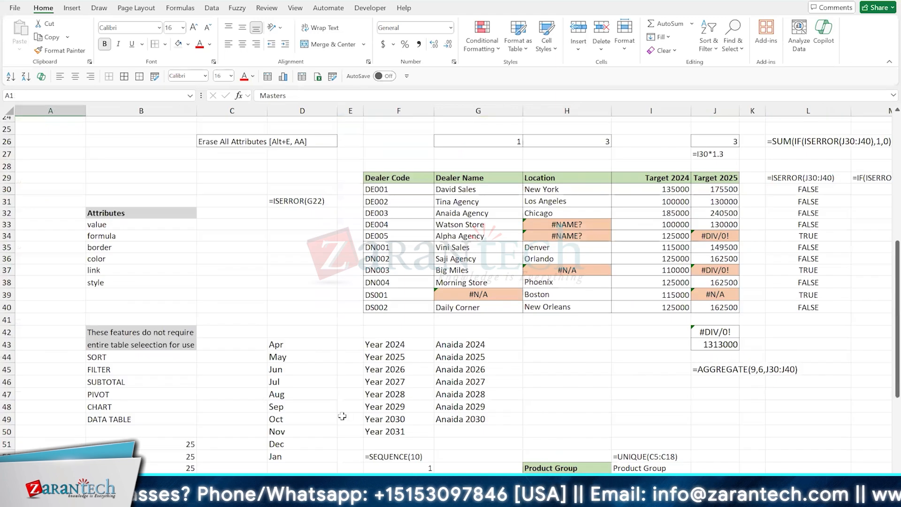
scroll(249, 275, up, 8)
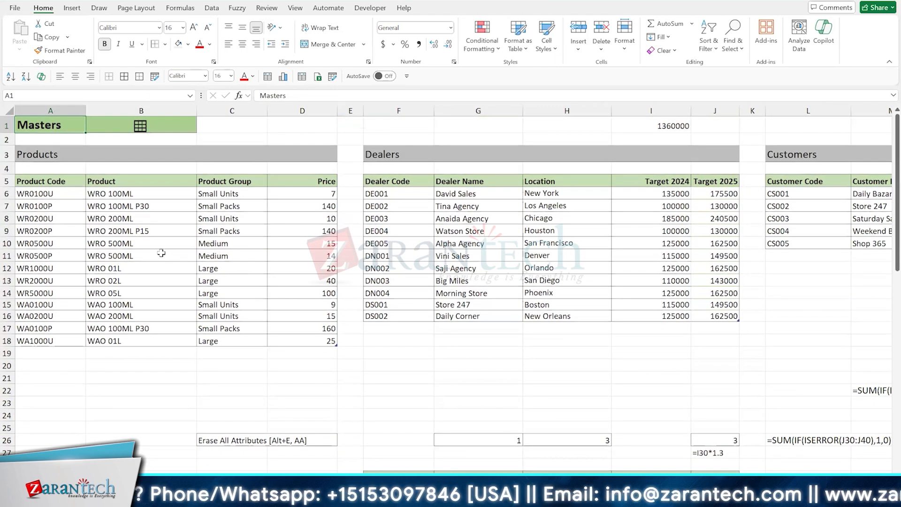
click(230, 268)
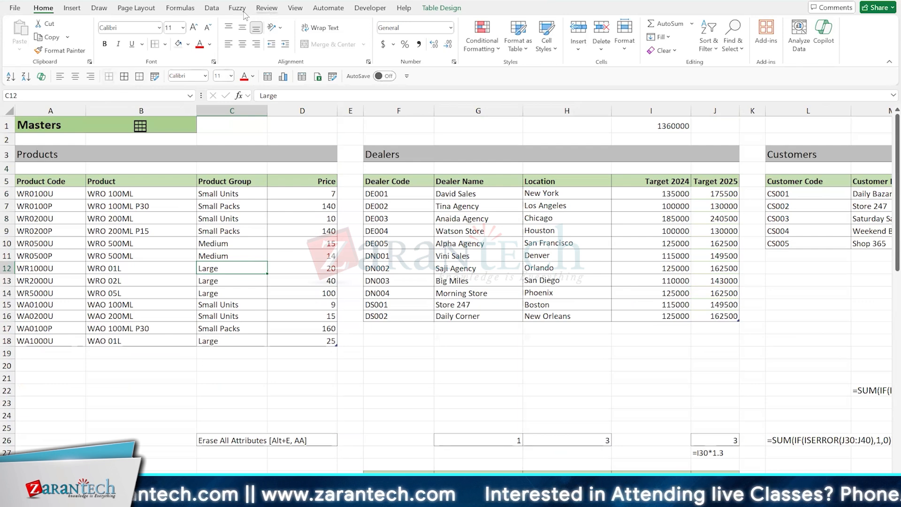
click(212, 10)
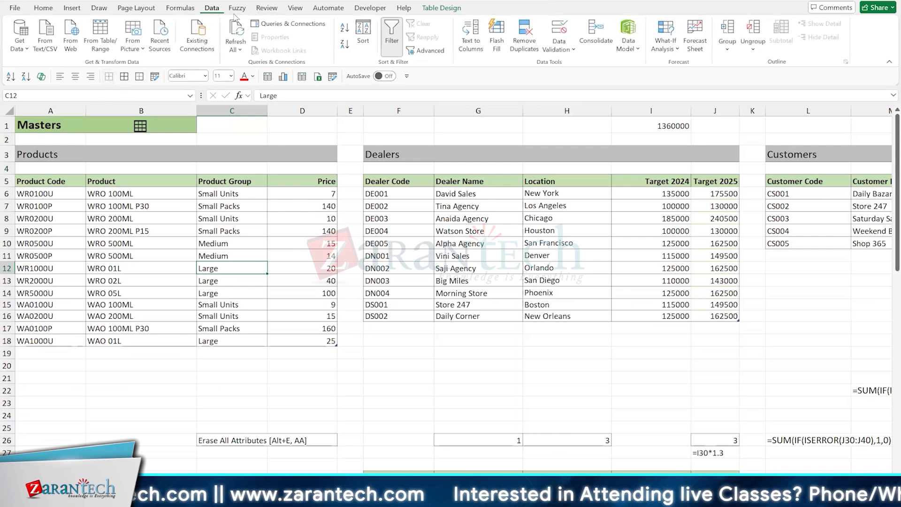
right_click(343, 32)
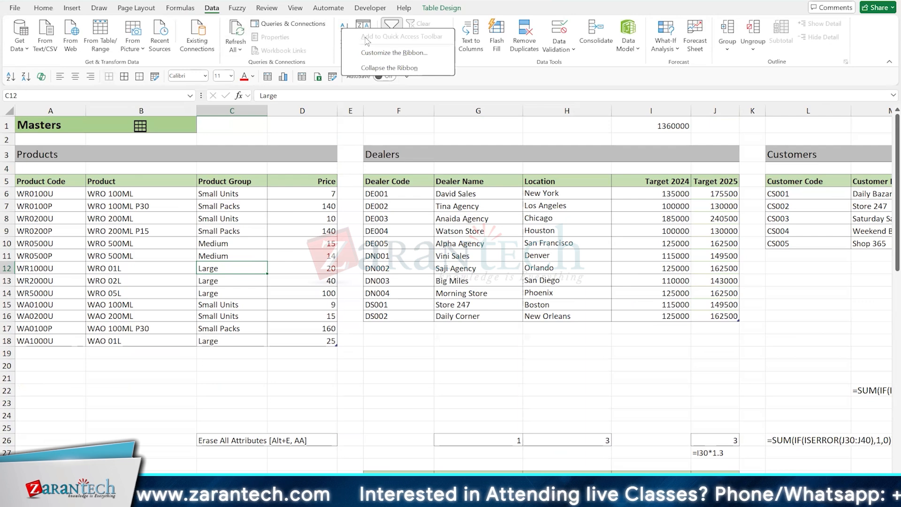
click(332, 43)
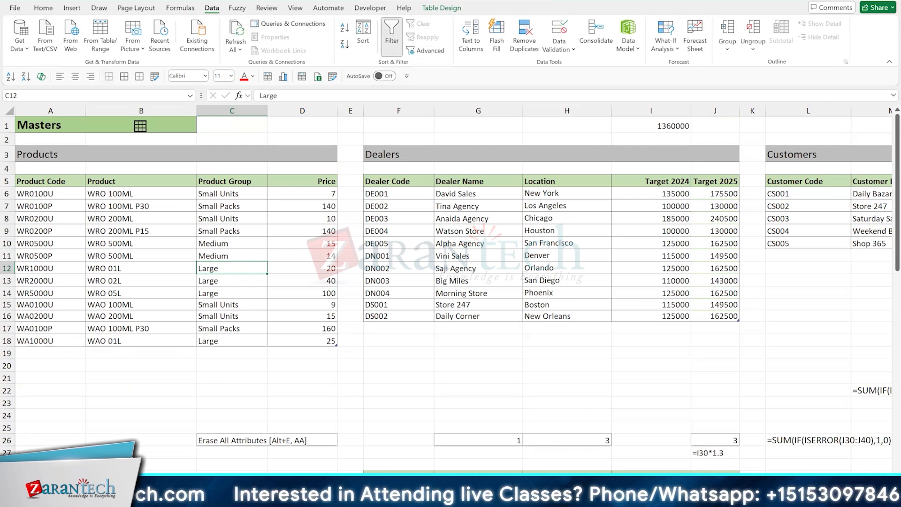
right_click(347, 49)
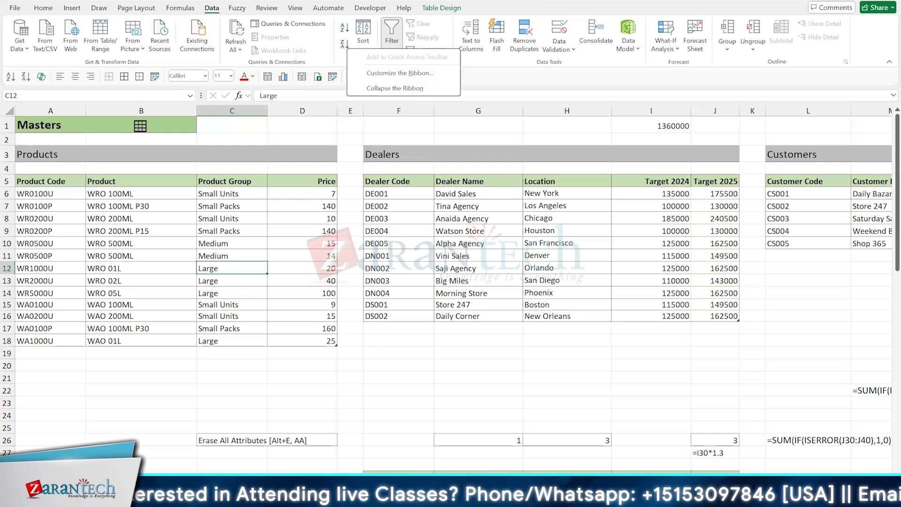
key(Escape)
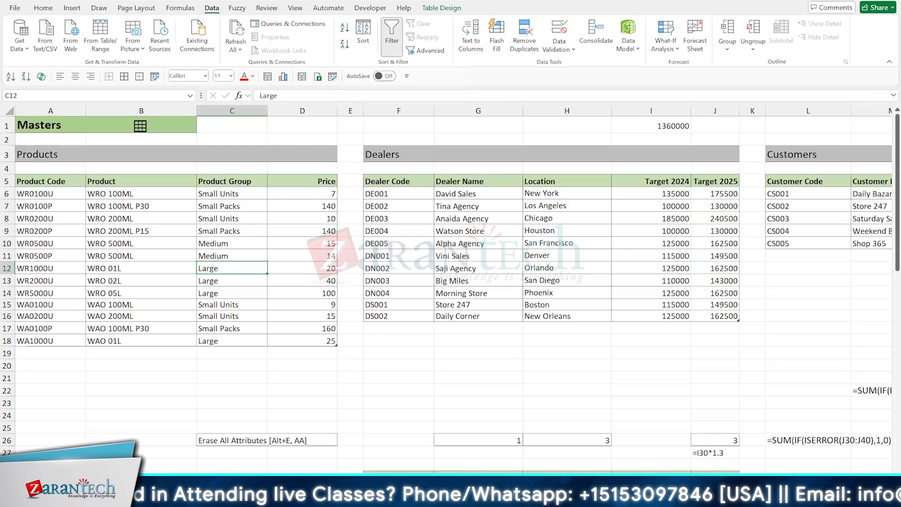
- Examine the customization options of the existing Quick Access Toolbar commands with a Product Group cell selected
click(246, 245)
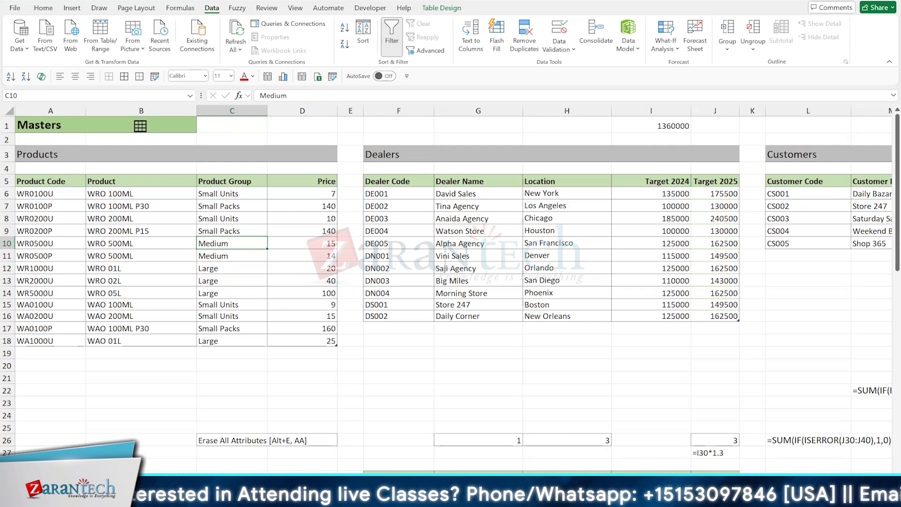
right_click(155, 79)
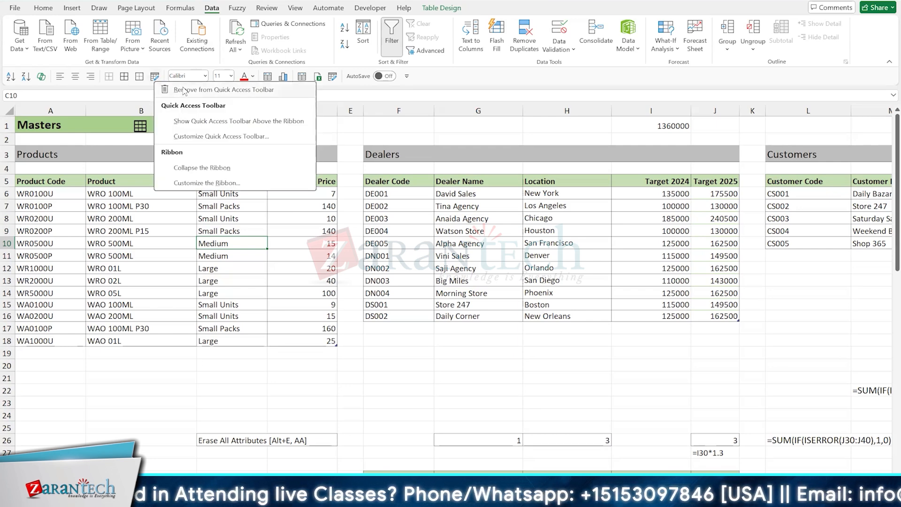
click(89, 75)
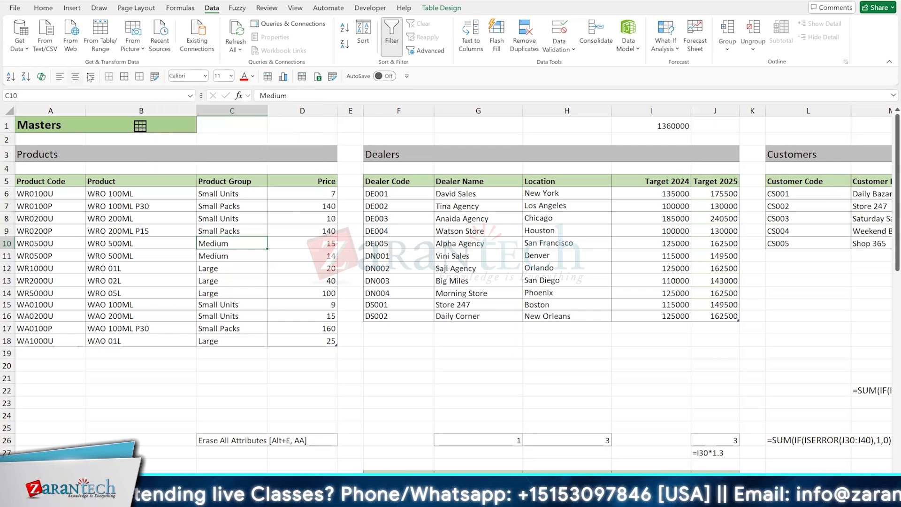
right_click(90, 78)
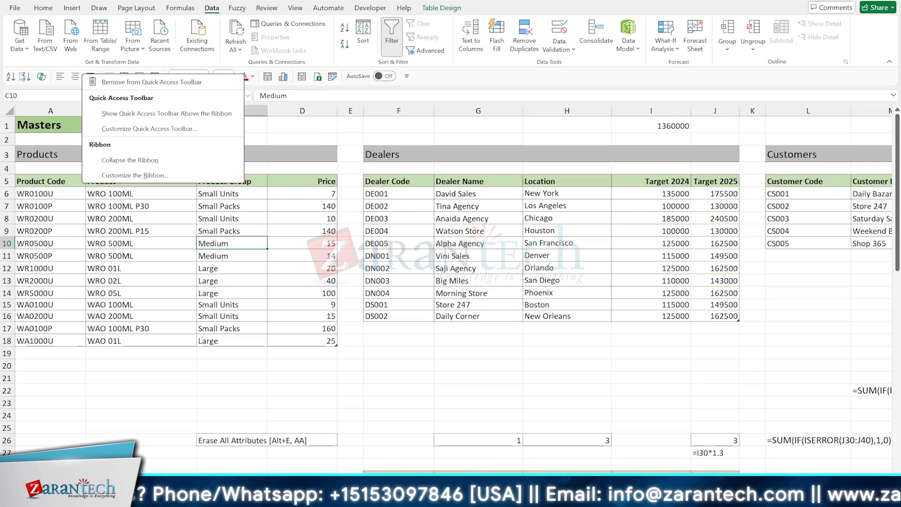
click(278, 359)
click(214, 256)
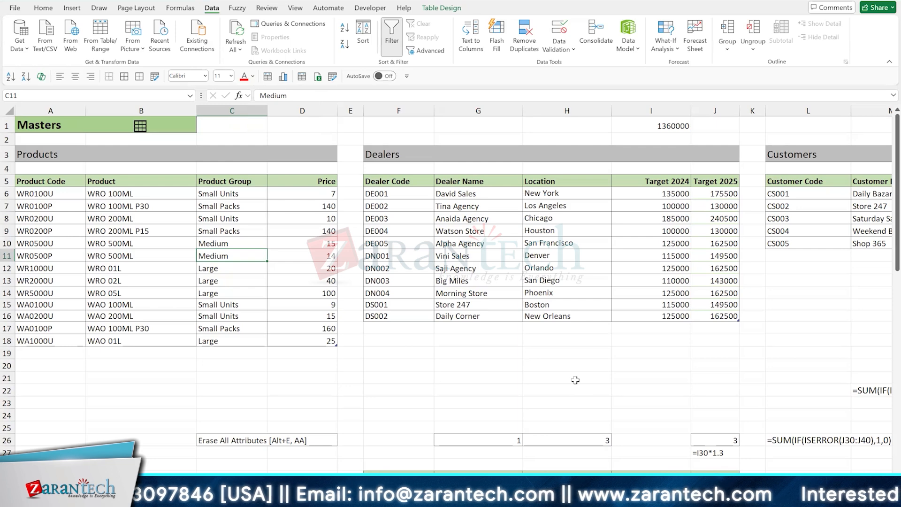
- Sort the Products table in ascending order by Product Group, and then by Price
key(alt)
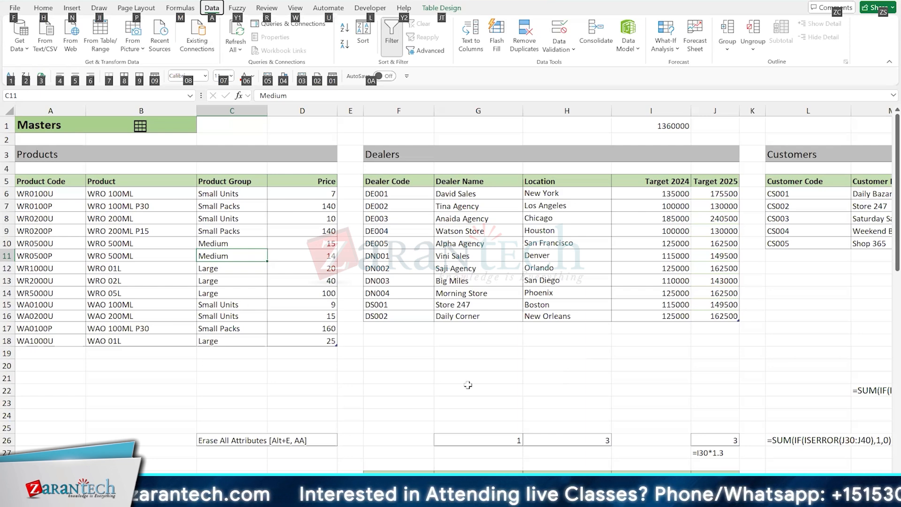
key(1)
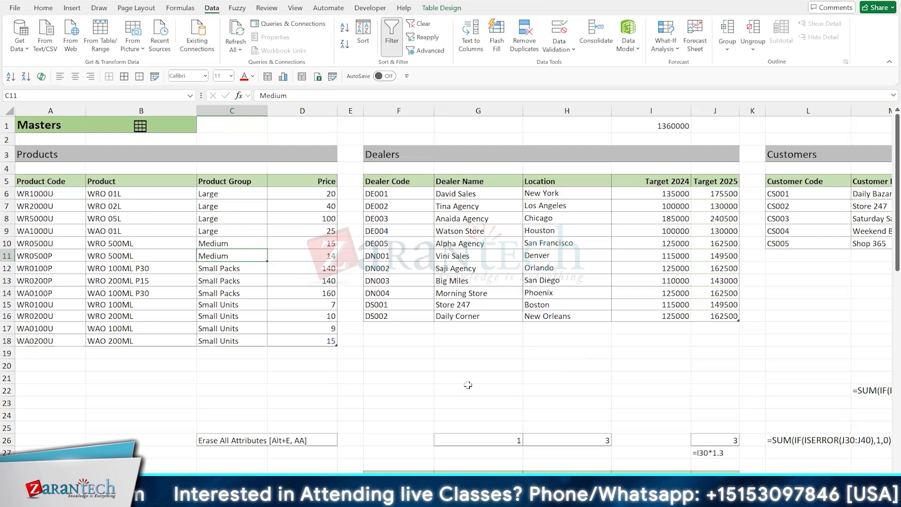
key(Right)
key(alt)
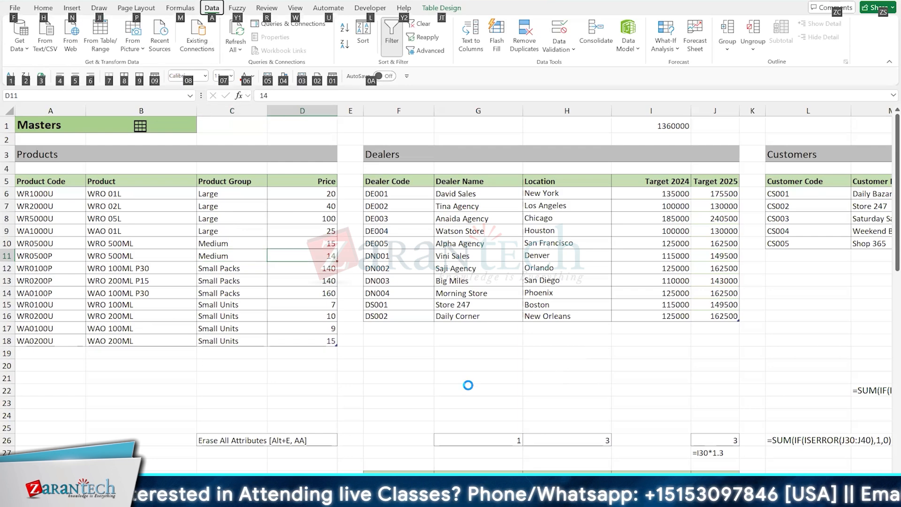
key(1)
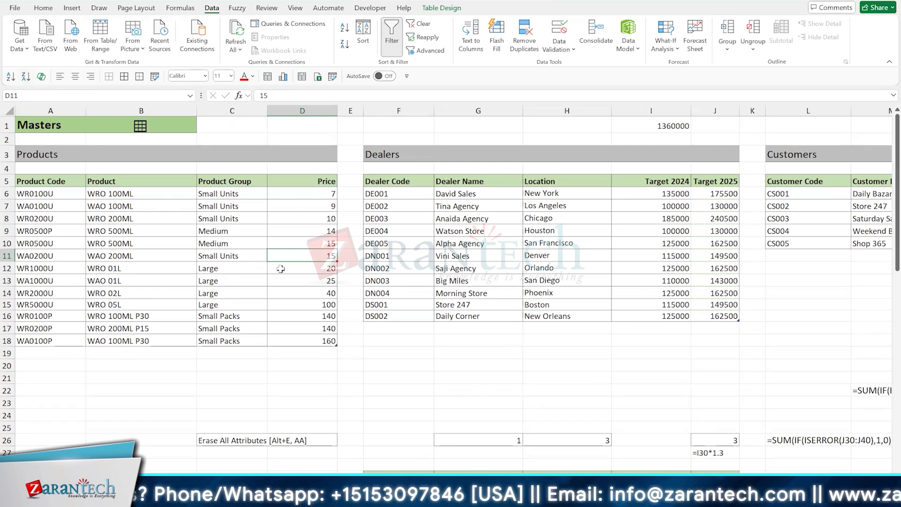
- Sort the Products table by Price in descending order and turn off its filter
key(alt)
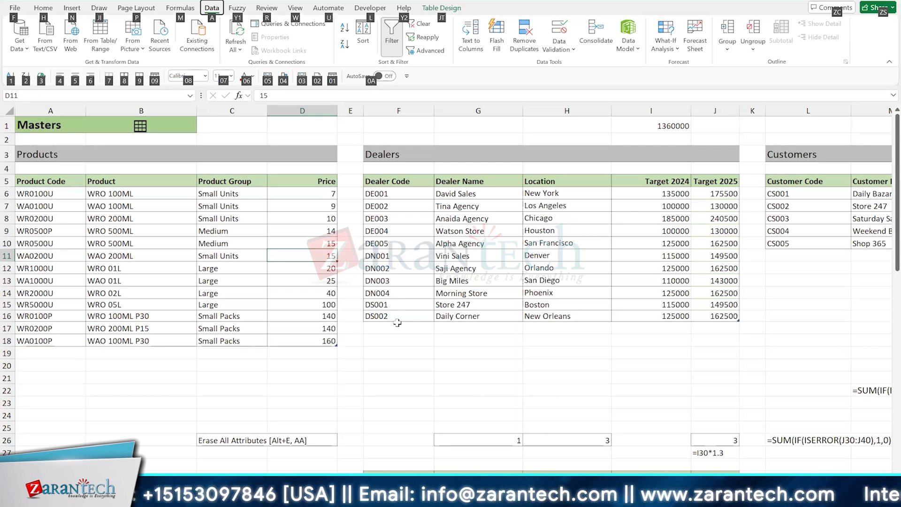
key(a)
key(s)
key(d)
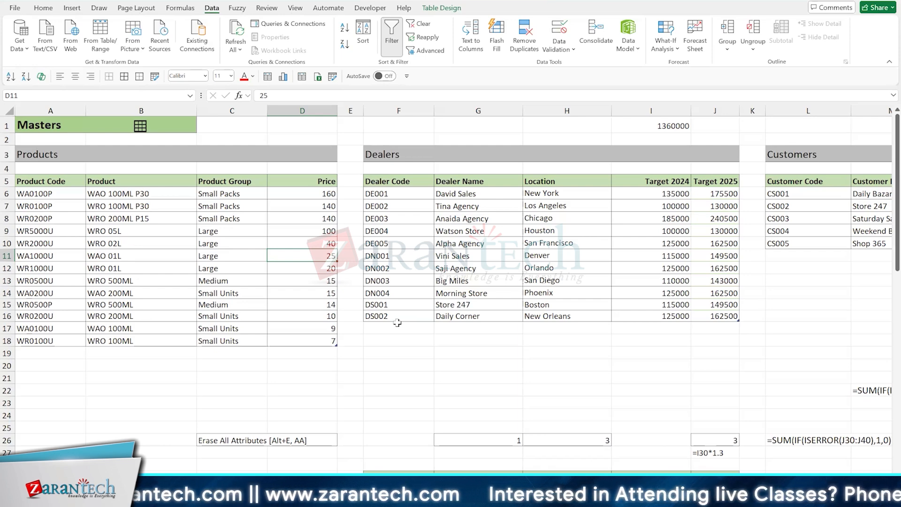
key(Left)
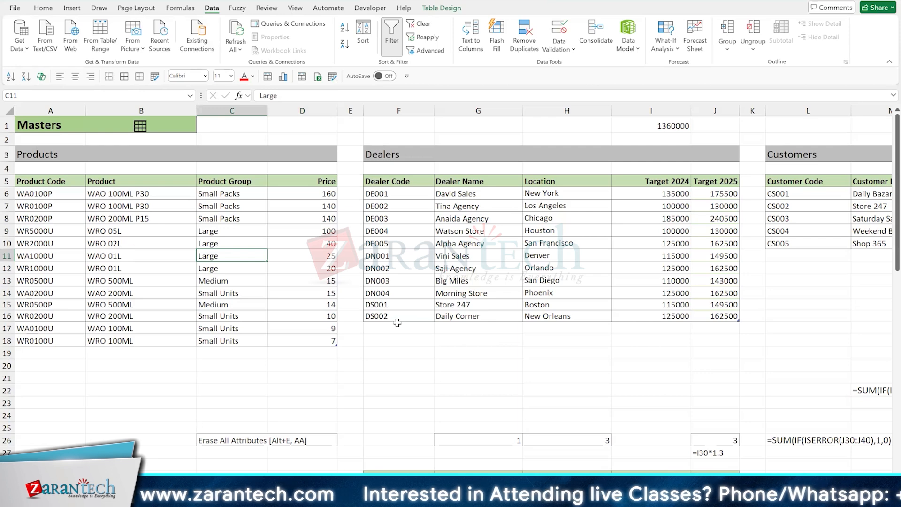
key(ctrl+shift+l)
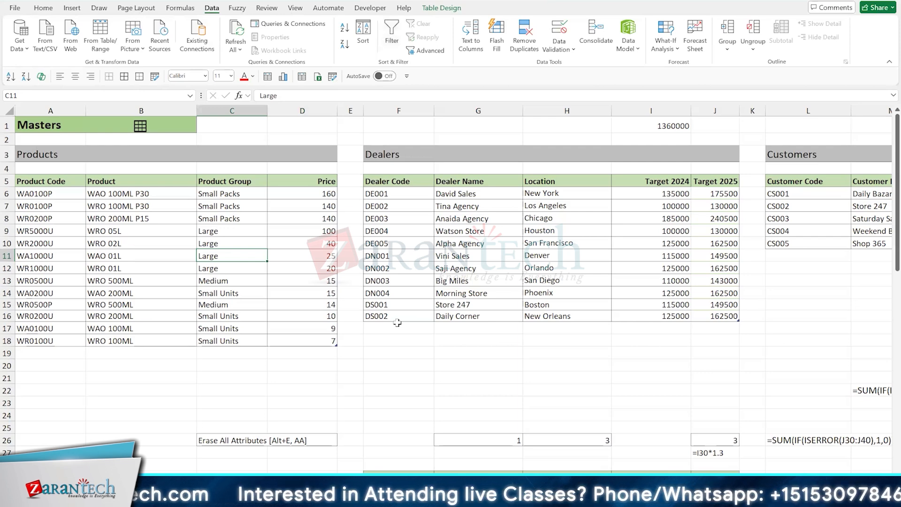
- Turn the filter buttons of the Dealers table on and back off
click(432, 9)
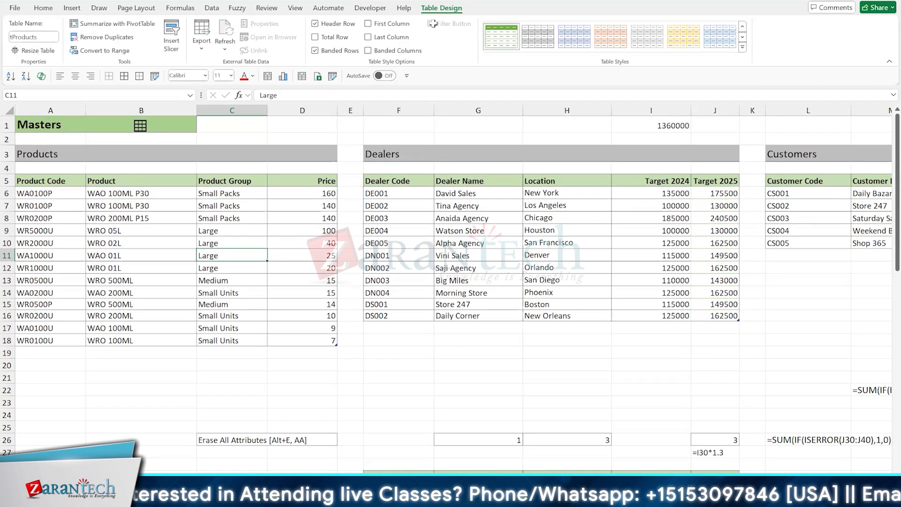
click(417, 217)
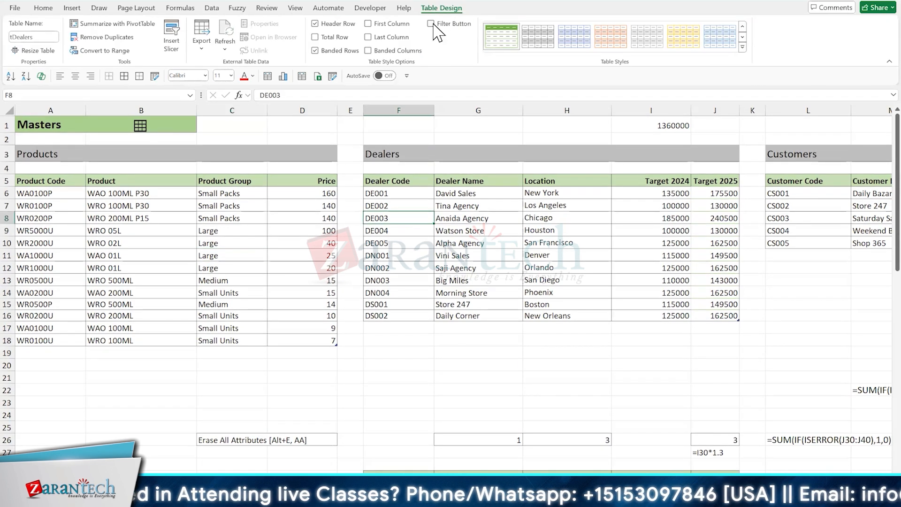
click(431, 23)
click(432, 25)
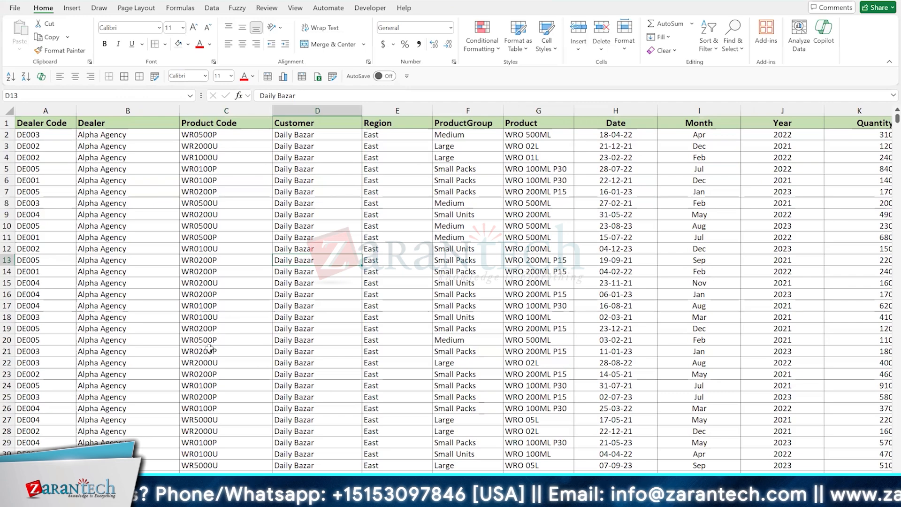
- Sort the copied transactions data in ascending order by Customer with the ribbon collapsed, and restore the ribbon
click(319, 183)
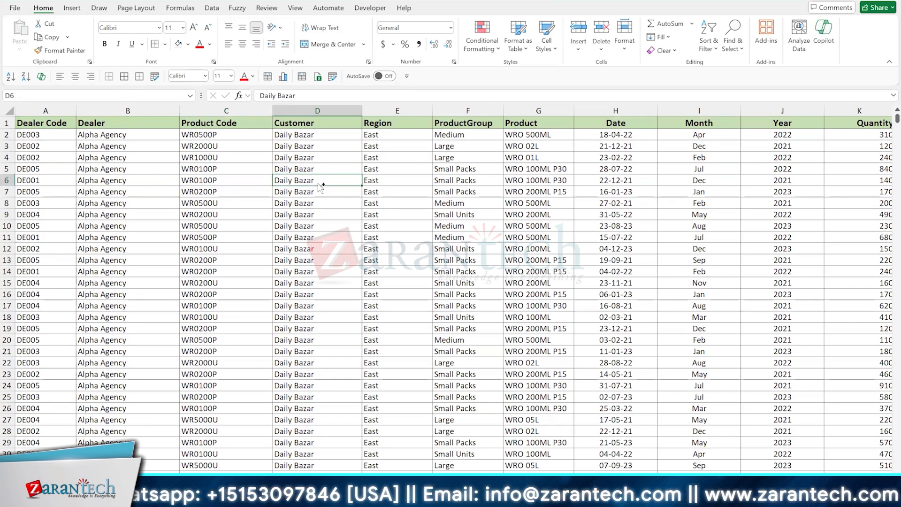
key(ctrl+F1)
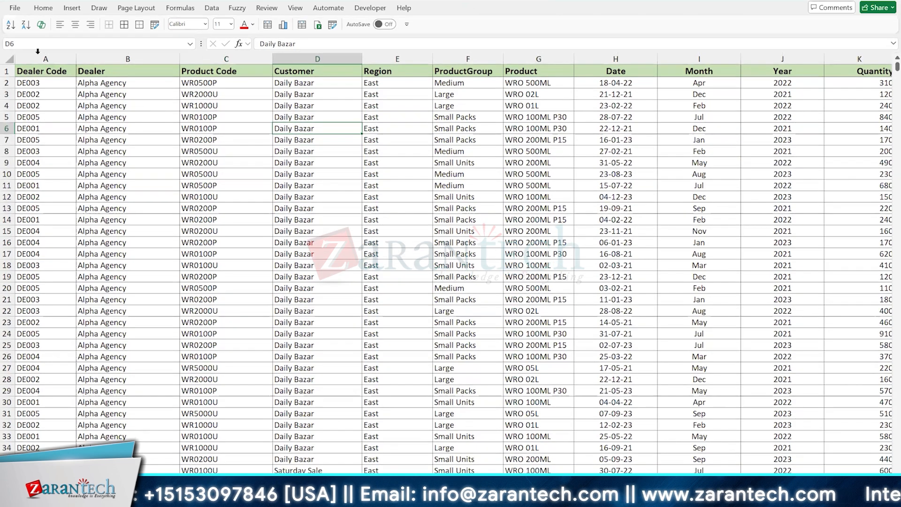
click(10, 27)
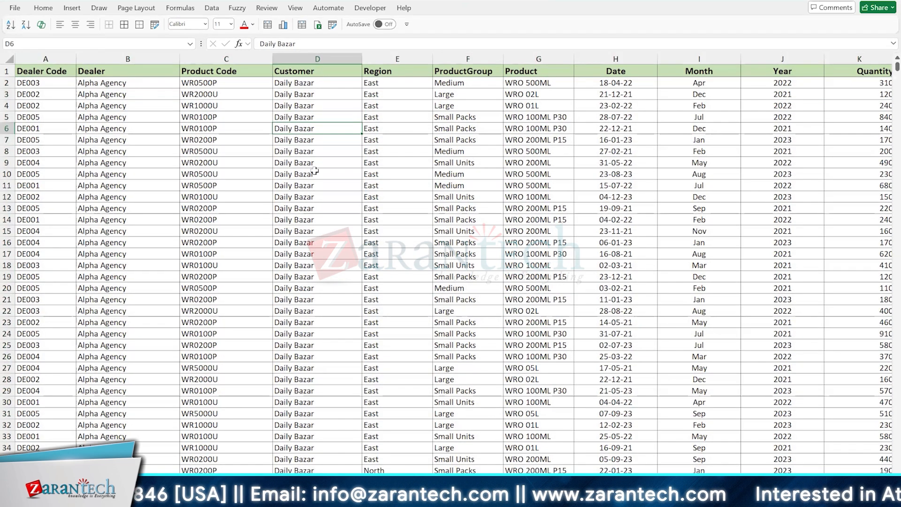
click(314, 171)
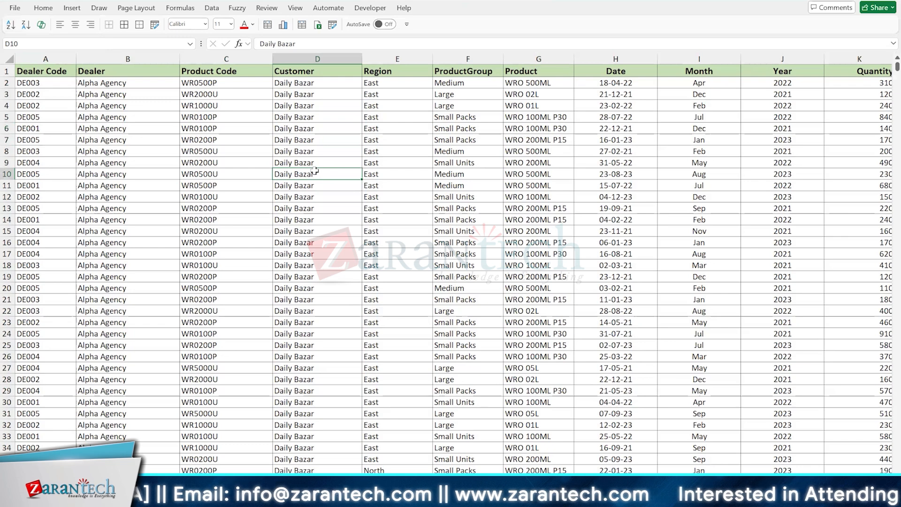
key(ctrl+F1)
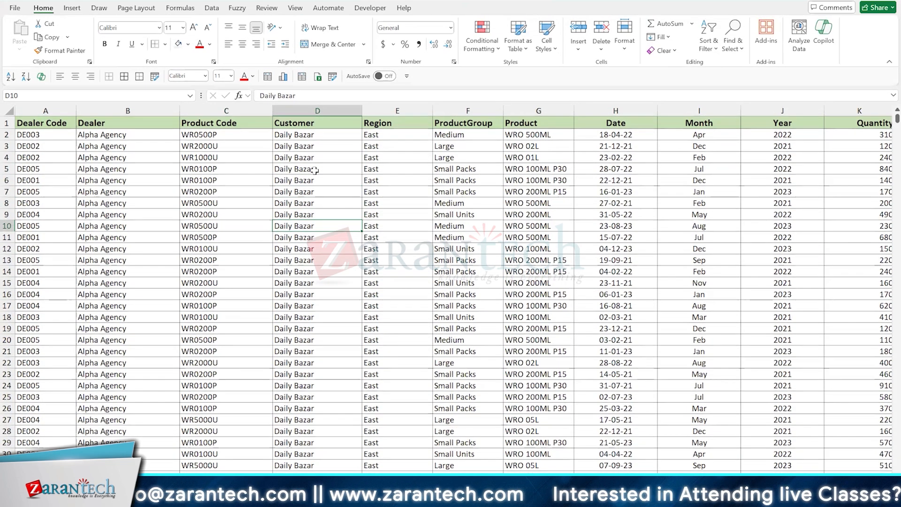
- Add Sum subtotals of Quantity only, without Price, at each change in Customer, keeping the summary below the data
click(212, 9)
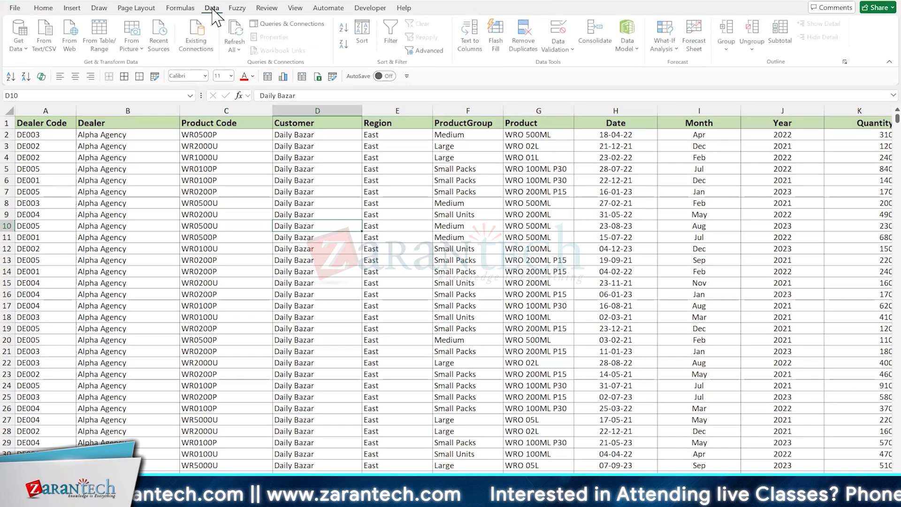
click(781, 42)
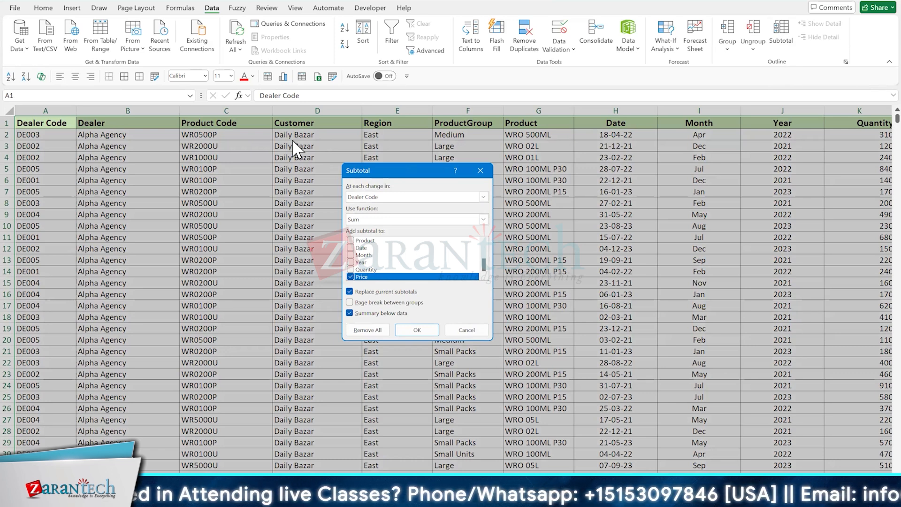
click(402, 197)
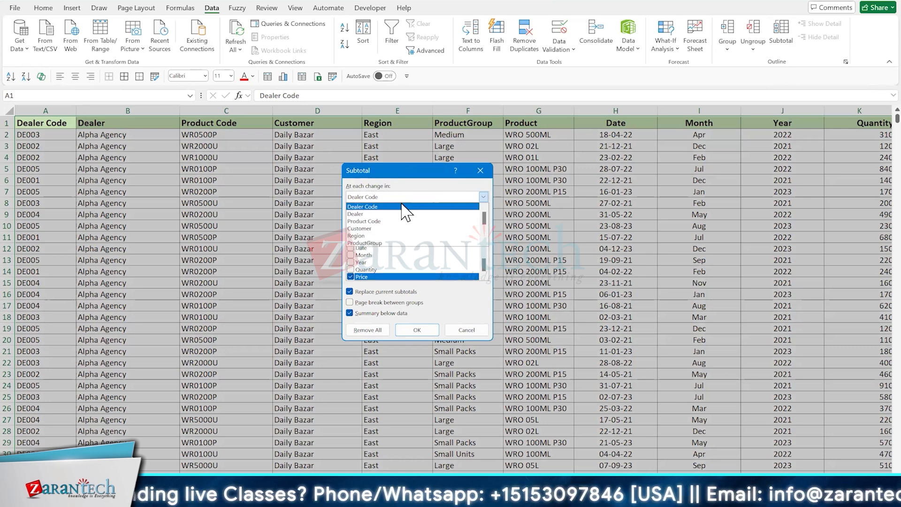
click(397, 229)
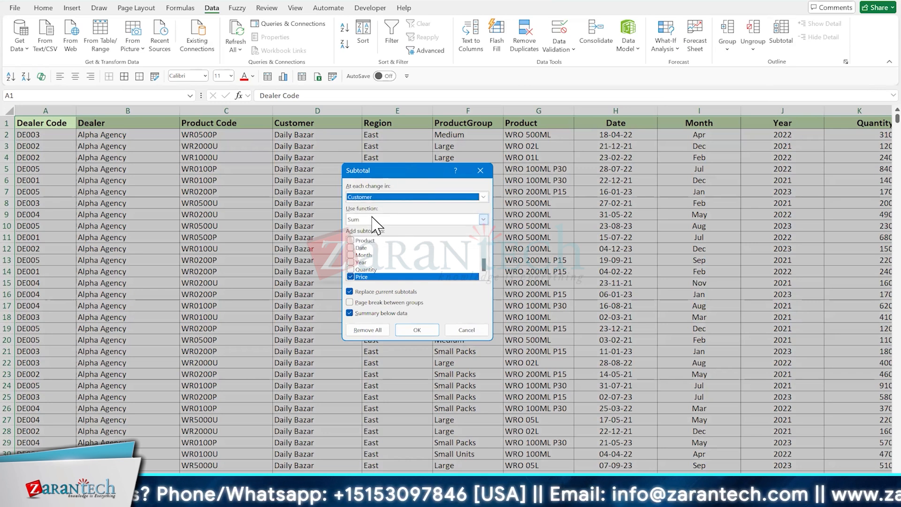
click(350, 277)
click(350, 269)
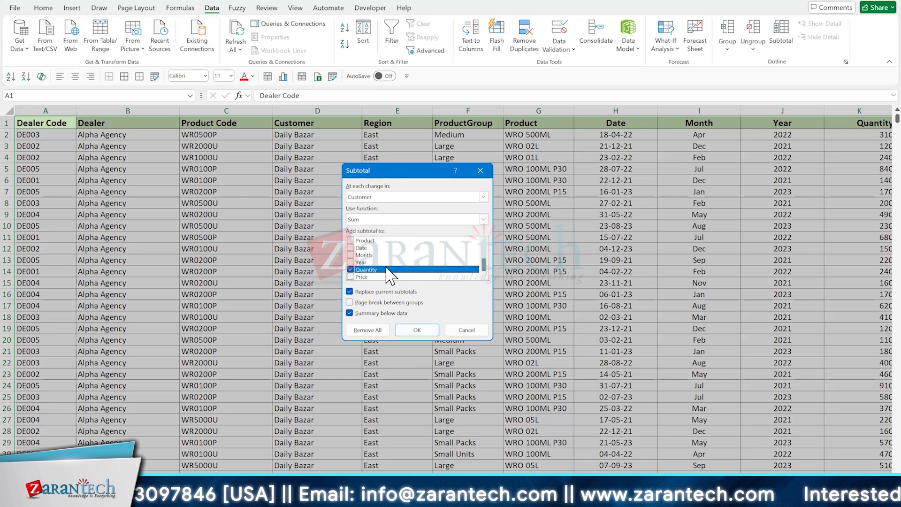
click(350, 270)
click(356, 277)
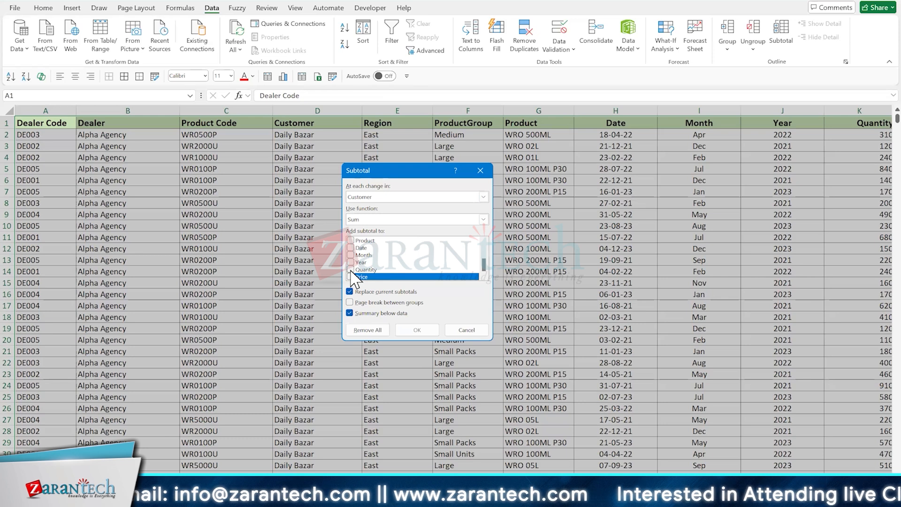
click(350, 271)
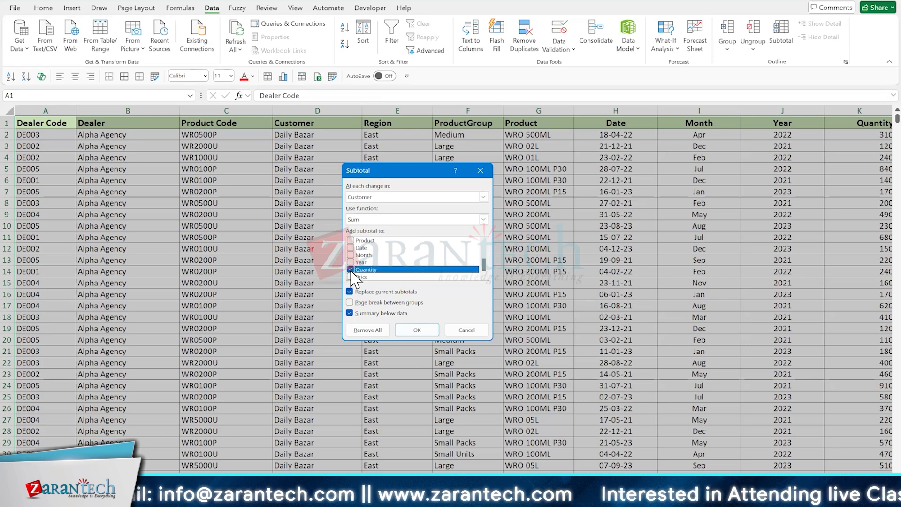
click(418, 330)
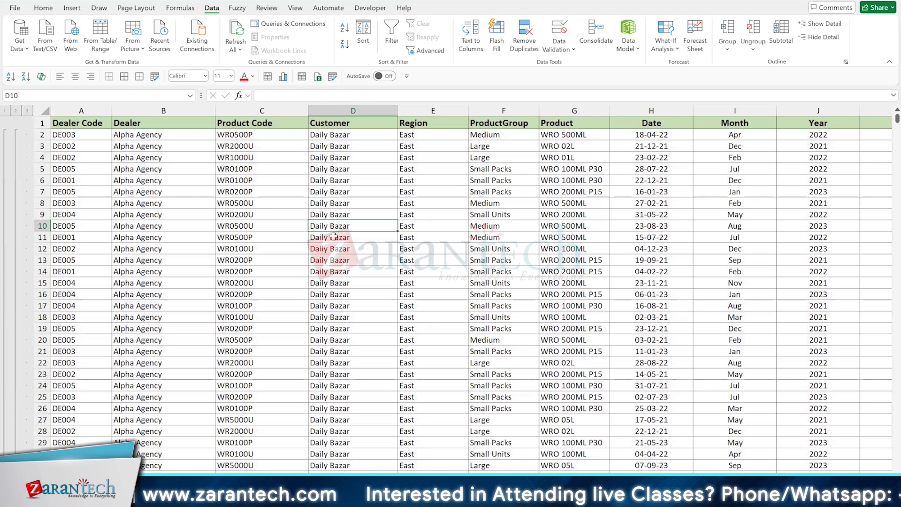
- Collapse the subtotal outline to level 1, and display the customer totals at level 2
click(5, 111)
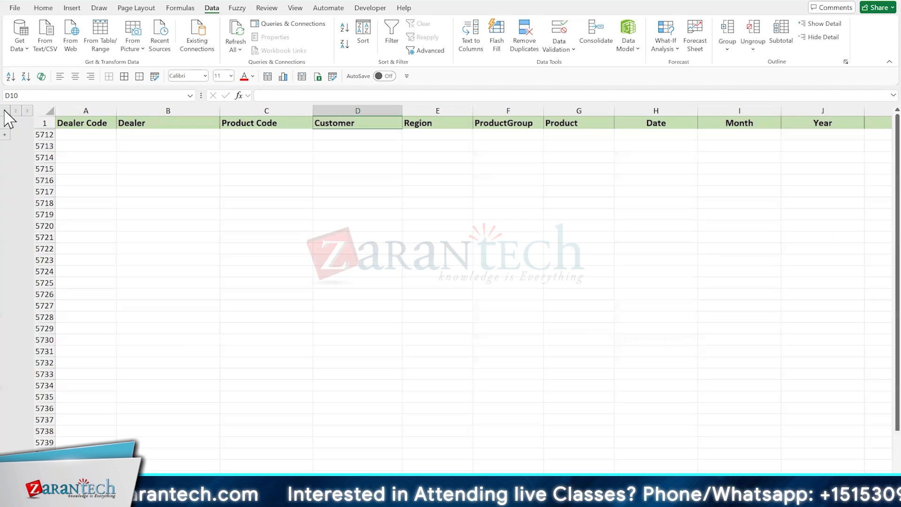
click(163, 188)
key(Up)
key(Up)
key(Up)
key(Up)
key(Up)
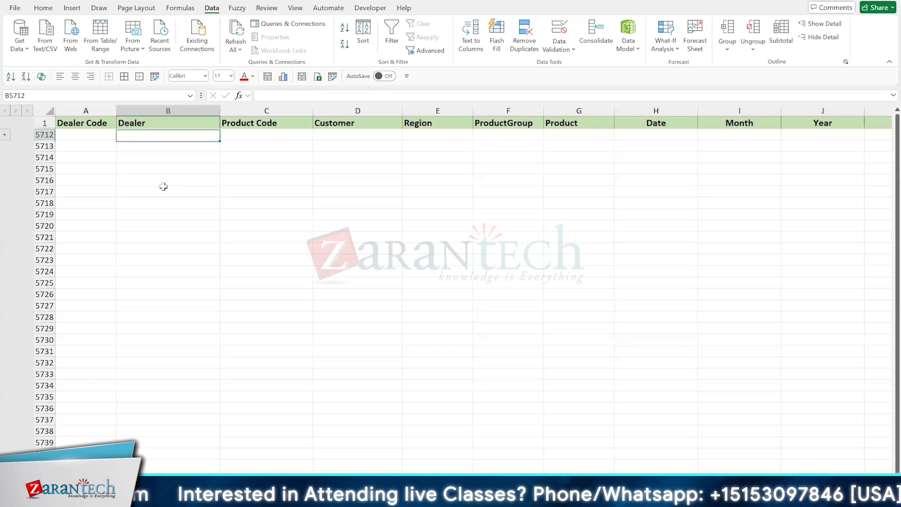
key(Up)
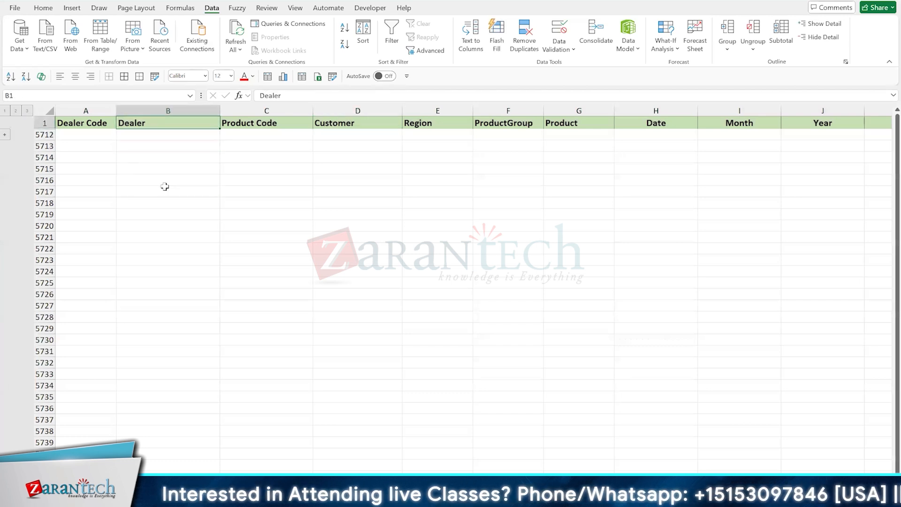
click(16, 111)
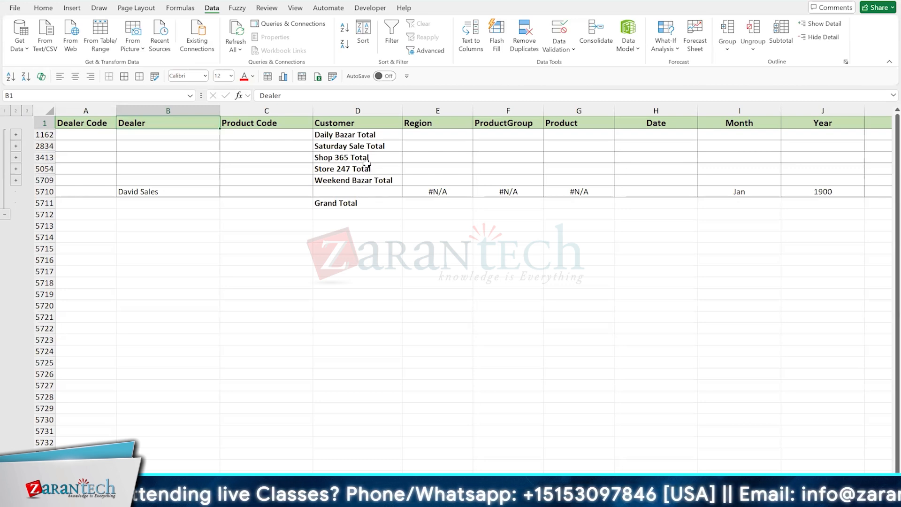
click(391, 196)
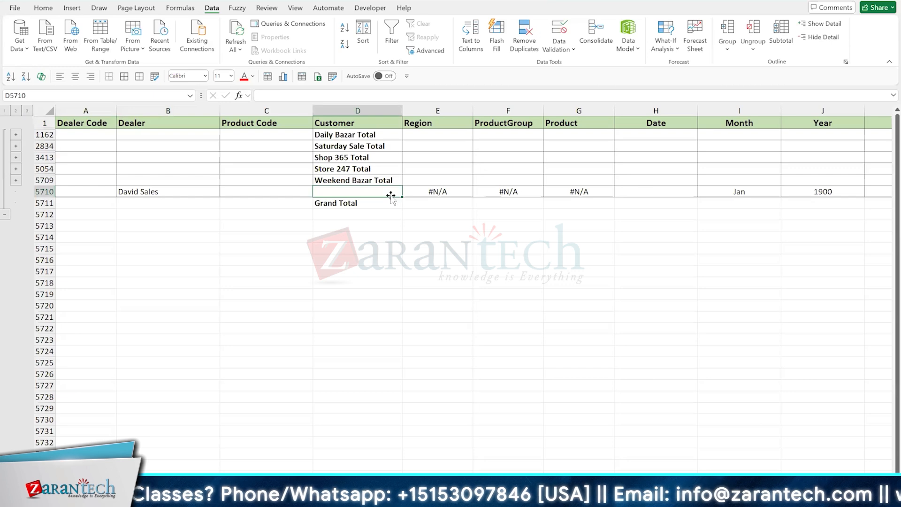
- Expand the outline to full detail at level 3 and examine the Daily Bazar and Saturday Sale total rows
click(27, 111)
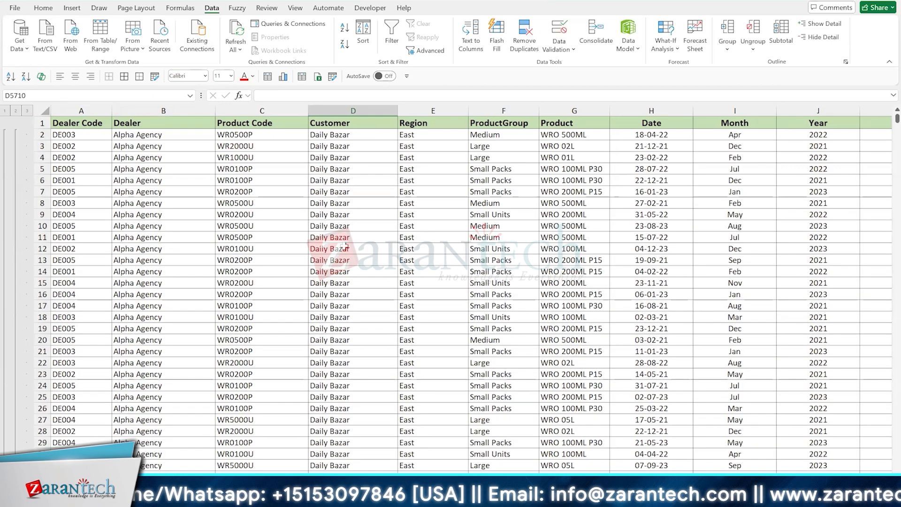
scroll(353, 249, down, 12)
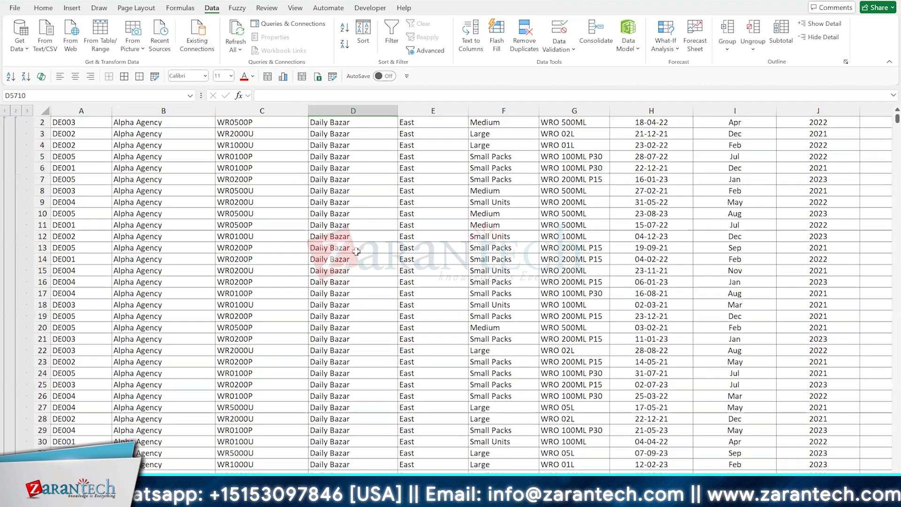
scroll(356, 251, down, 18)
click(357, 250)
scroll(360, 252, down, 12)
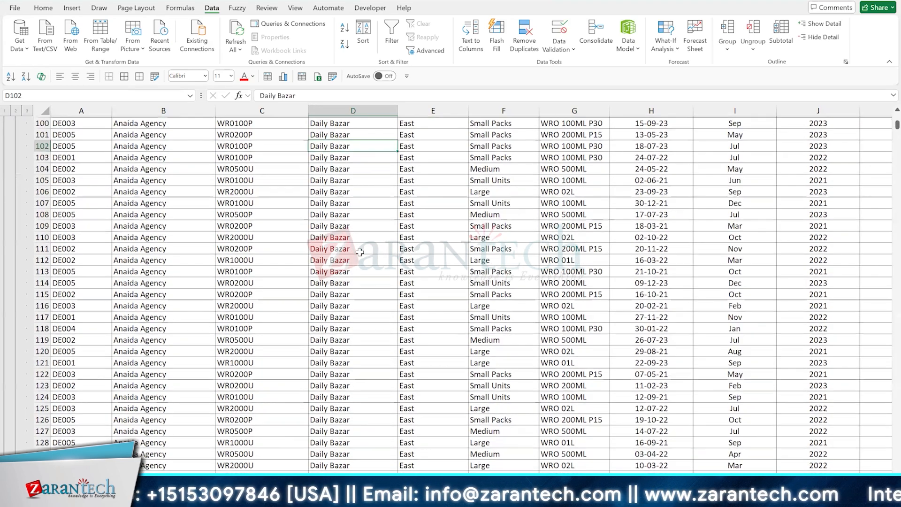
scroll(362, 252, down, 14)
click(795, 306)
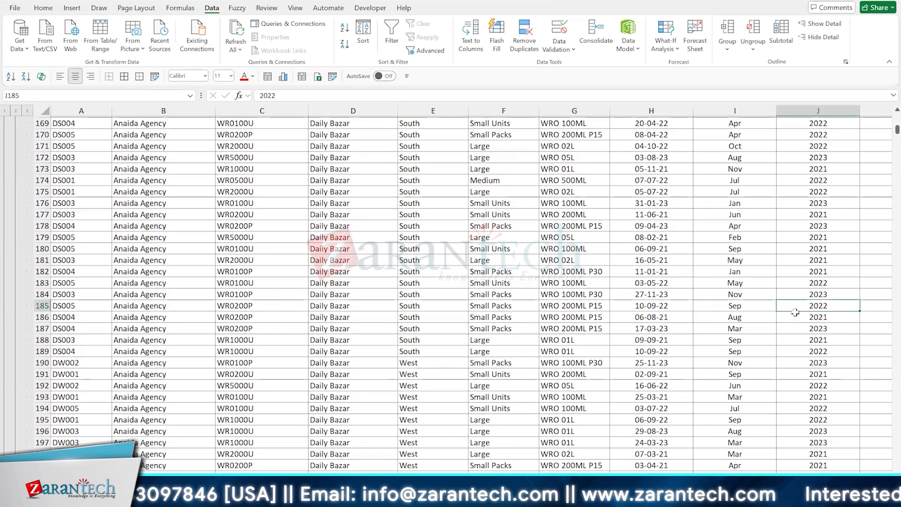
key(ctrl+Down)
scroll(800, 312, down, 6)
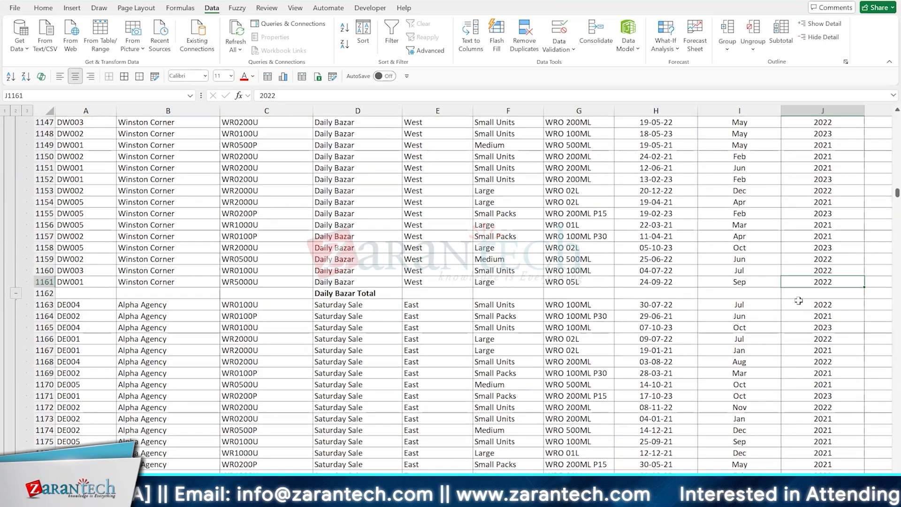
click(806, 300)
key(ctrl+Down)
scroll(804, 300, down, 7)
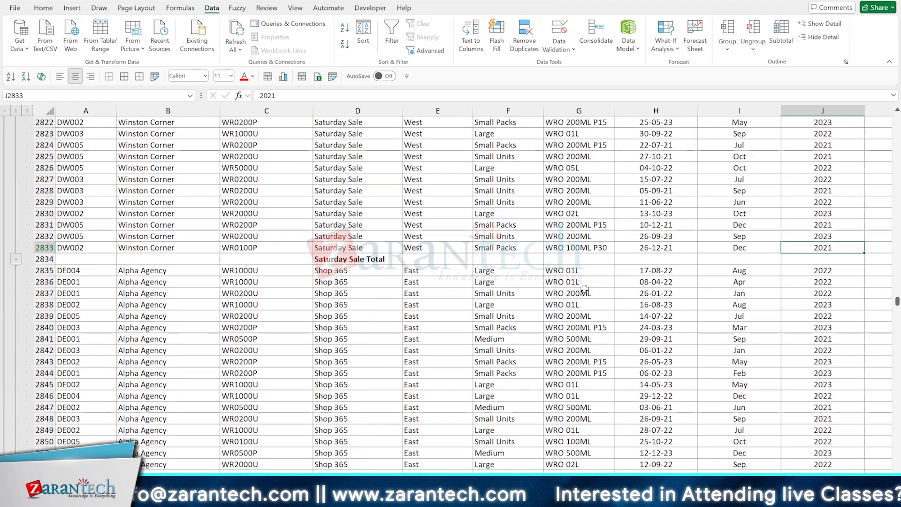
scroll(585, 288, up, 6)
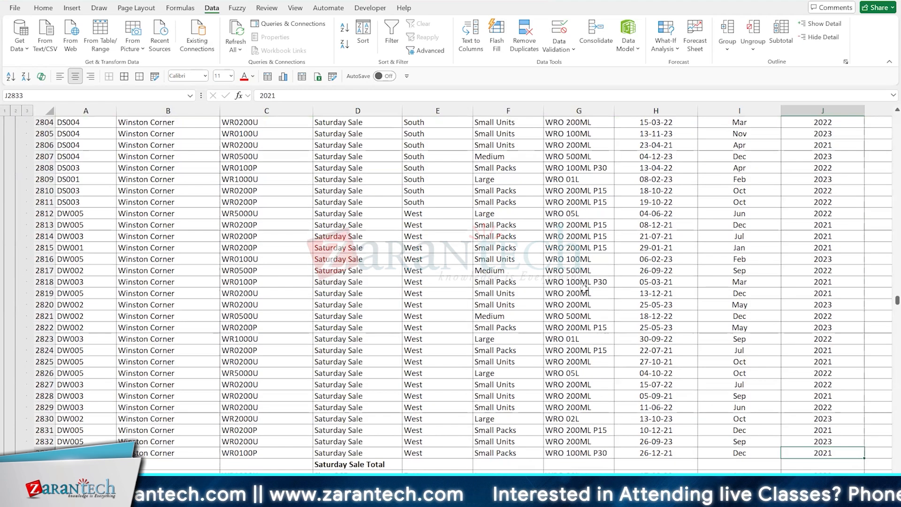
- Return to the sheet's first cell and collapse the outline to level 2 to examine the Quantity subtotals per customer
key(ctrl+Home)
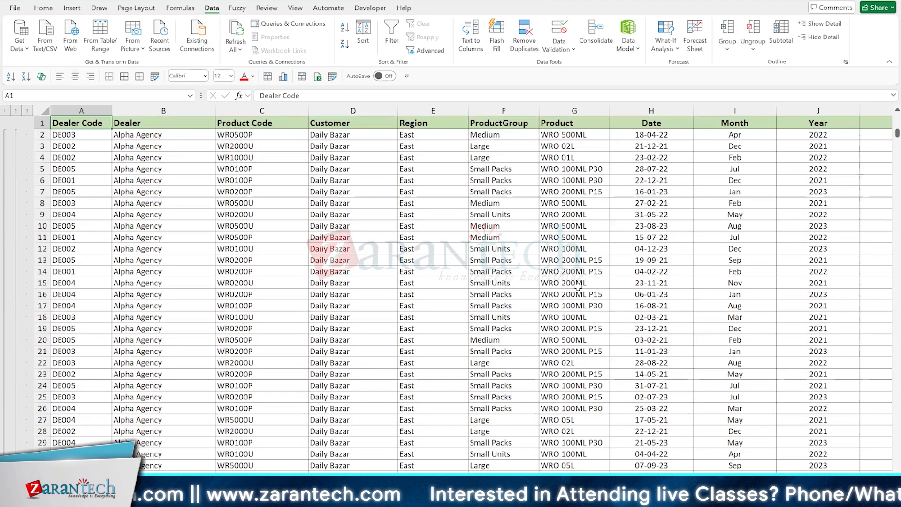
ctrl+scroll(577, 284, down, 3)
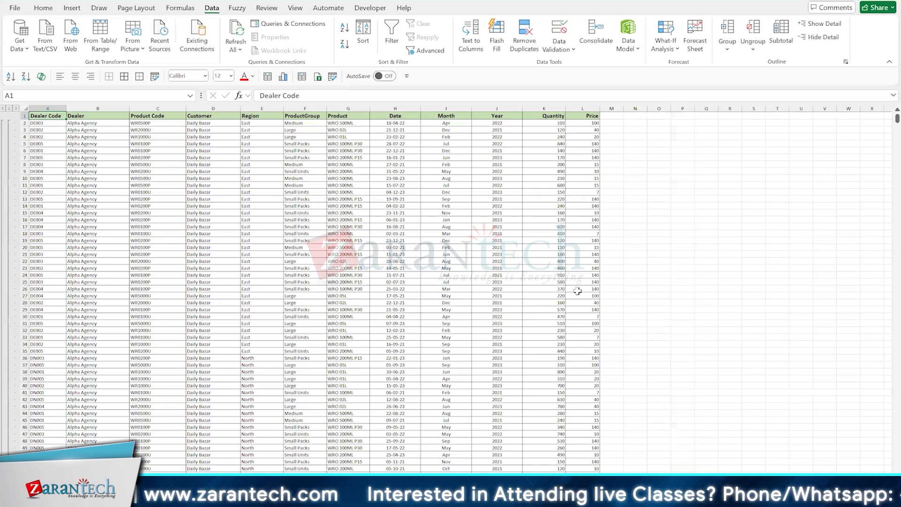
ctrl+scroll(444, 344, down, 1)
scroll(443, 338, down, 3)
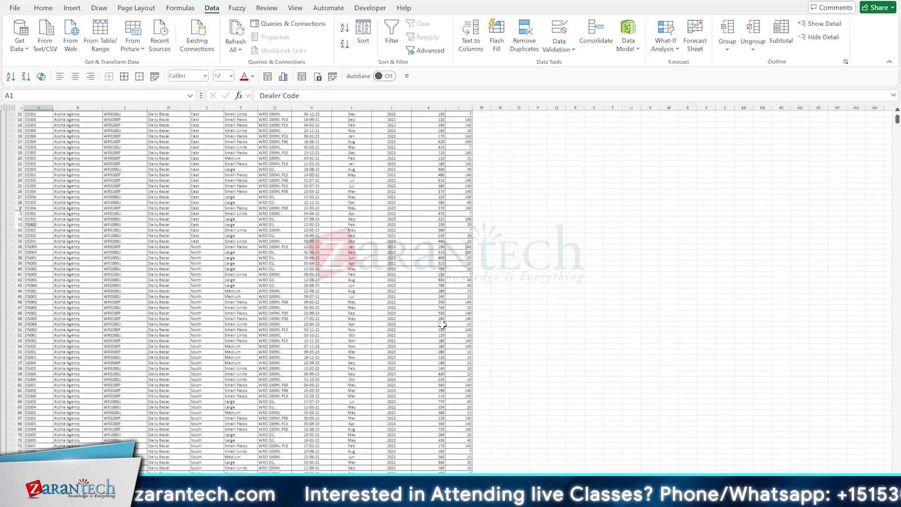
scroll(443, 324, up, 4)
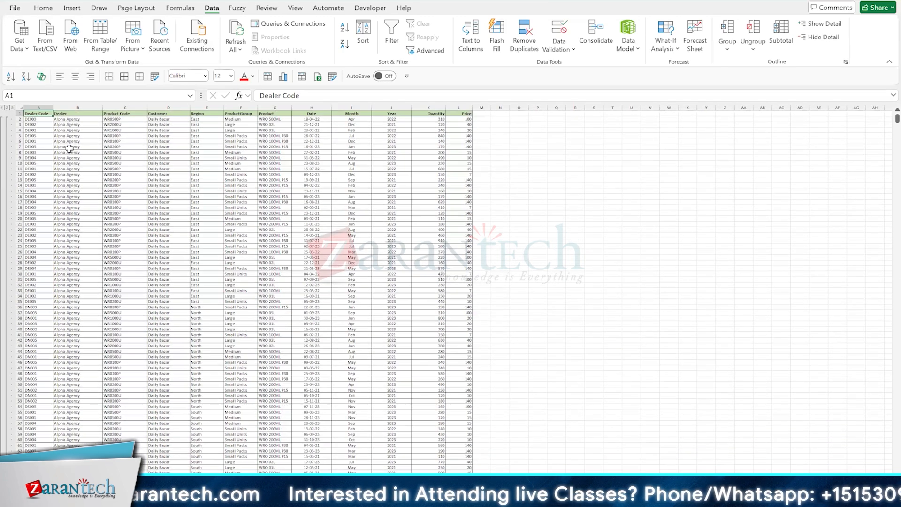
click(8, 108)
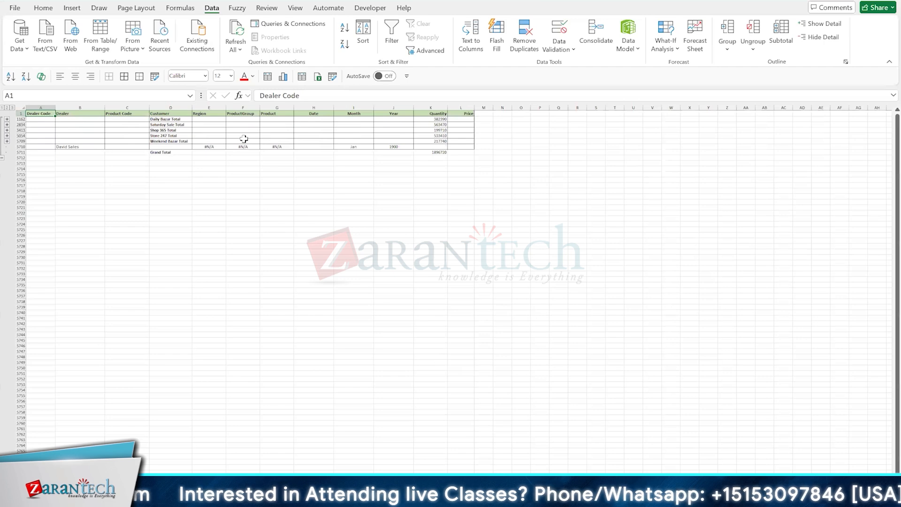
ctrl+scroll(244, 139, up, 2)
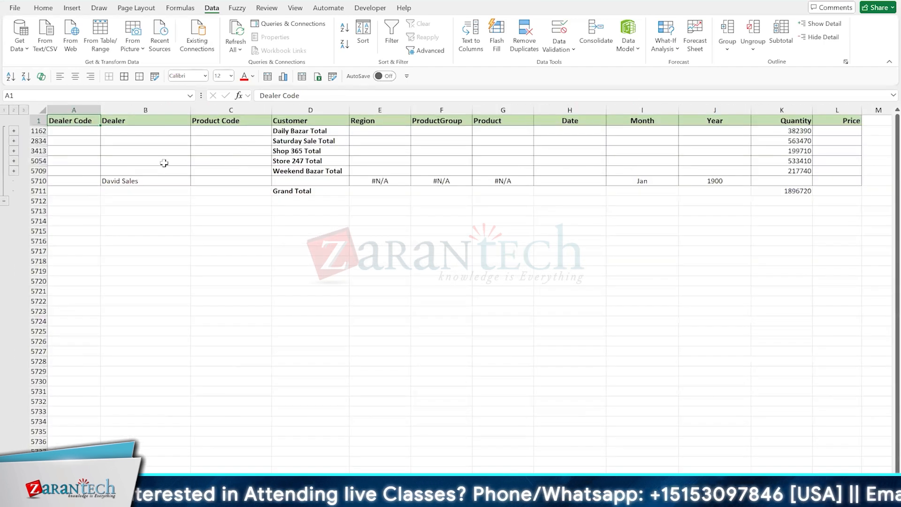
- Expand the detail rows of the Shop 365 group and collapse them again
click(14, 150)
click(13, 145)
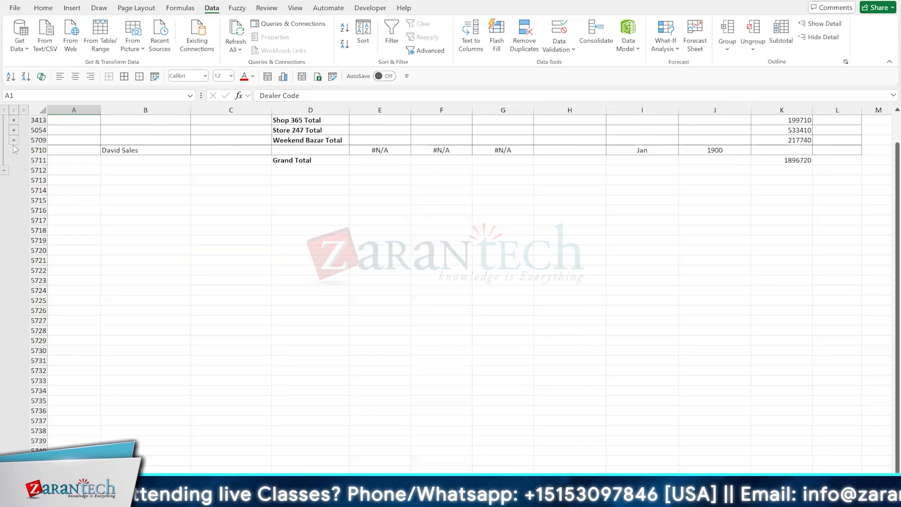
- Expand the detail rows of the Weekend Bazar group, collapse them again, and return to the customer totals
click(14, 140)
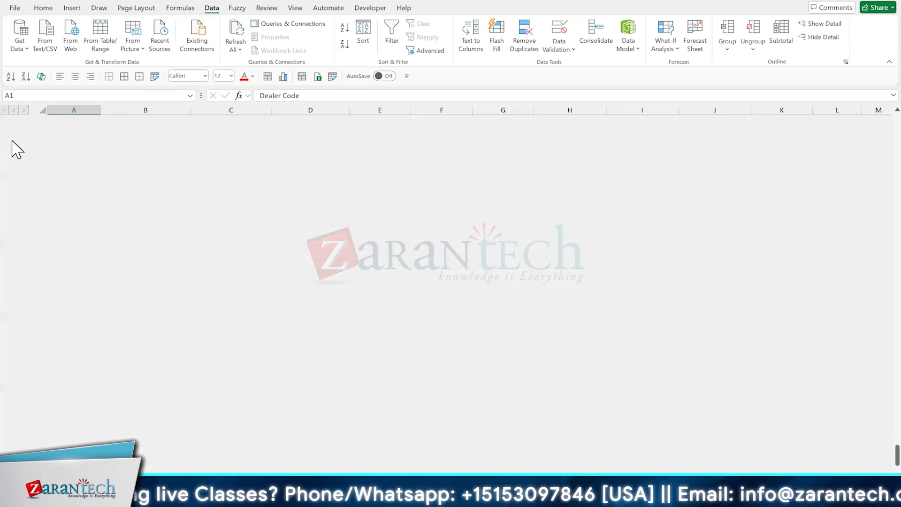
click(14, 150)
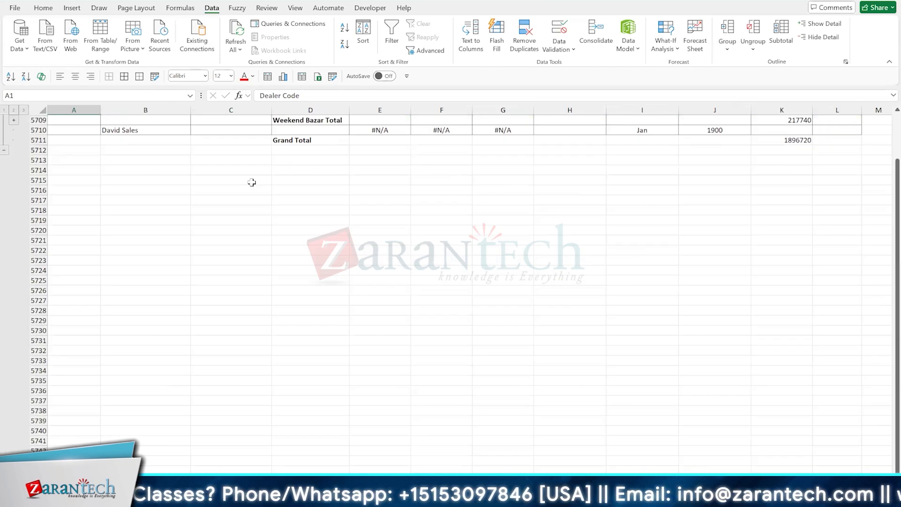
scroll(253, 181, up, 2)
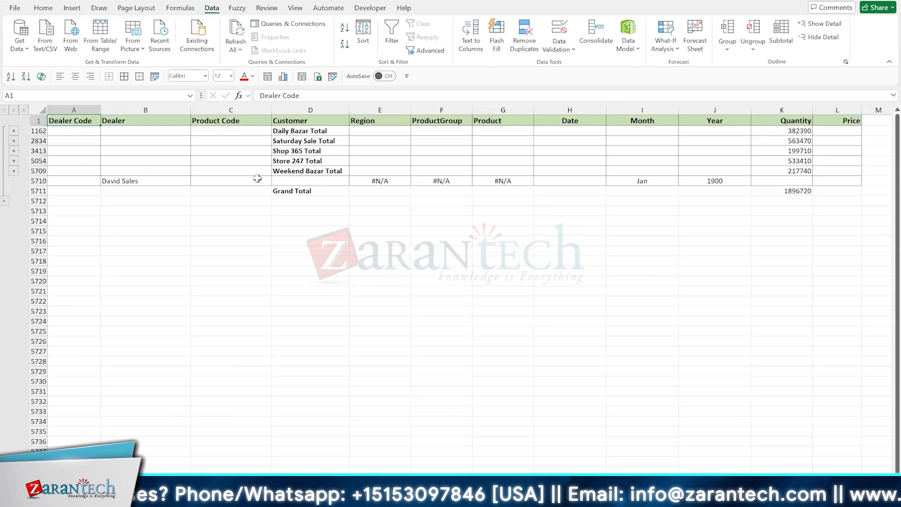
- Remove all subtotals from the transactions data with the Subtotal command
click(254, 152)
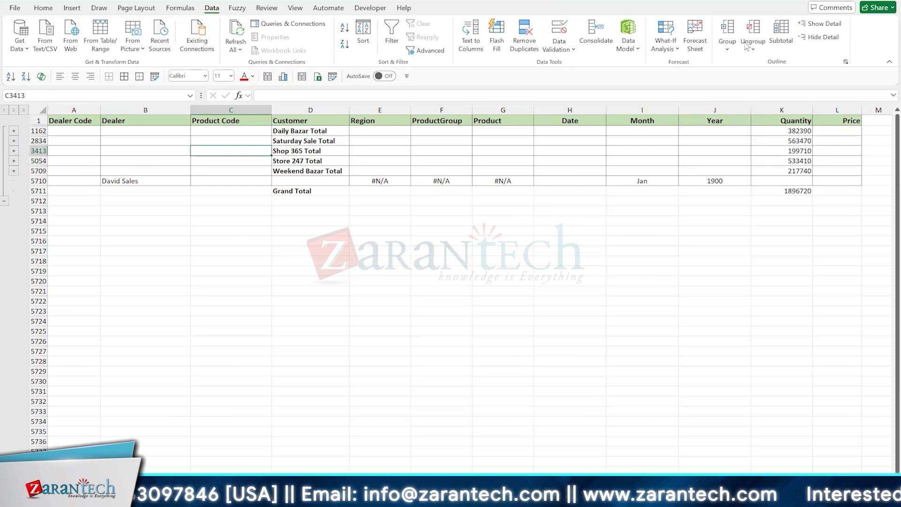
click(789, 47)
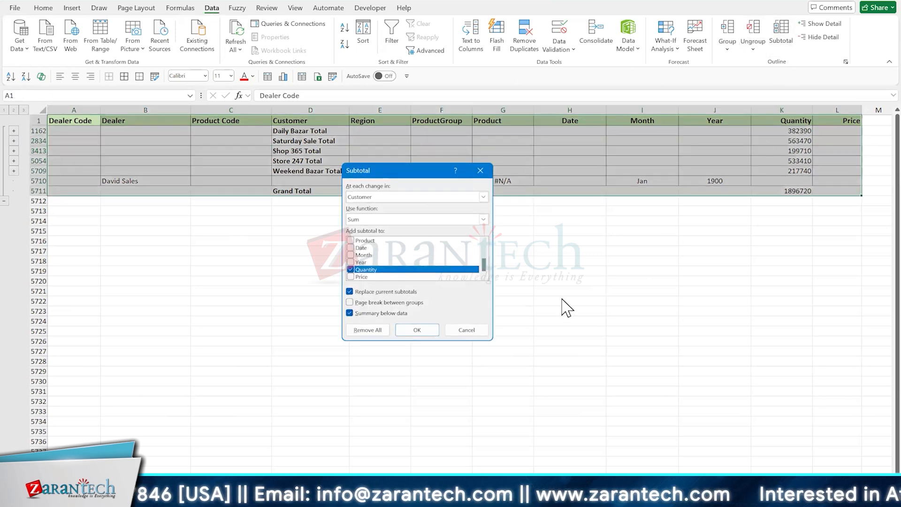
click(368, 328)
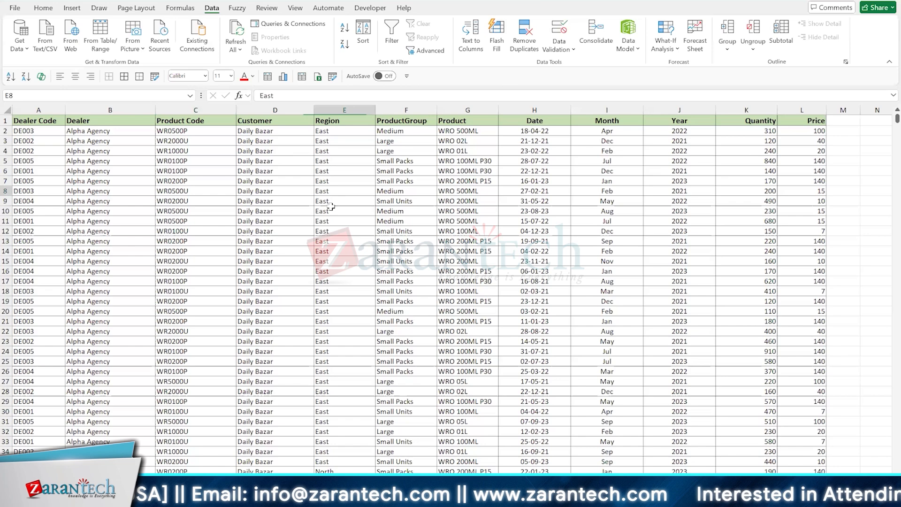
click(317, 193)
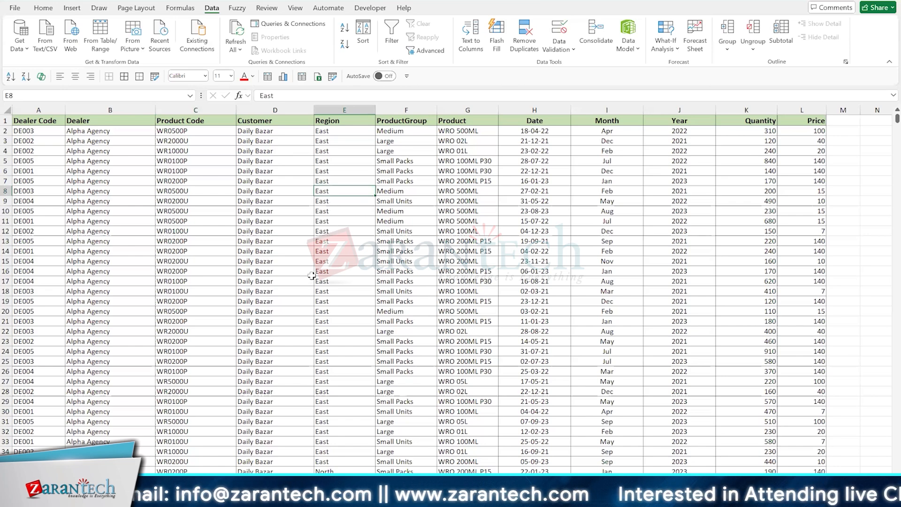
- Clear the contents of the incomplete #N/A row 5705 at the end of the data and return to the sheet's first cell
scroll(312, 276, up, 3)
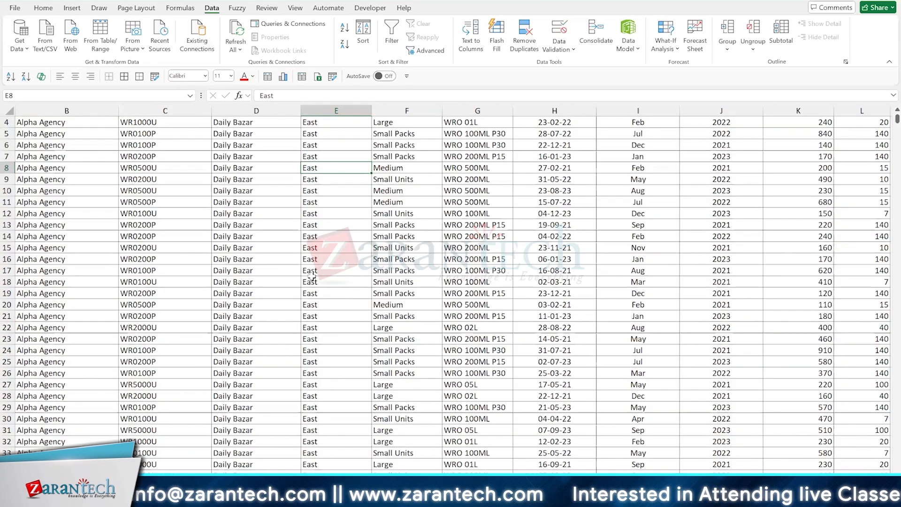
click(335, 299)
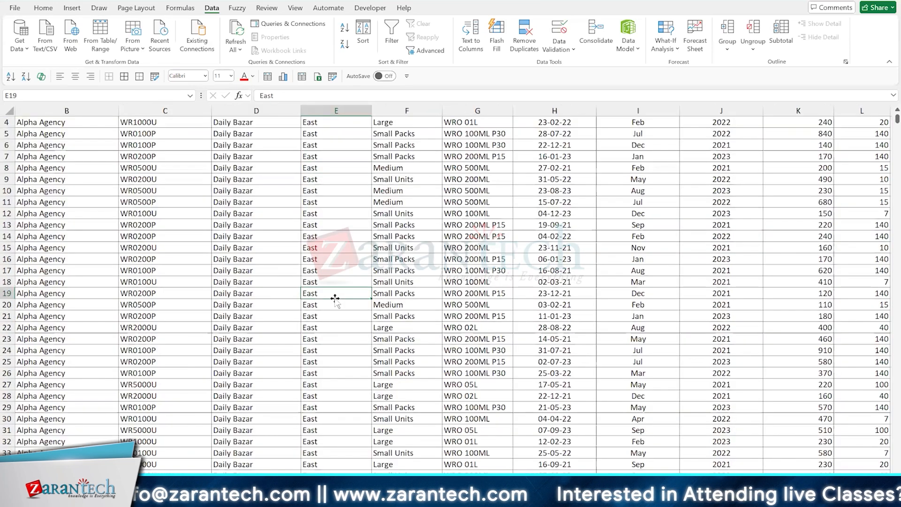
key(ctrl+Down)
scroll(383, 394, down, 4)
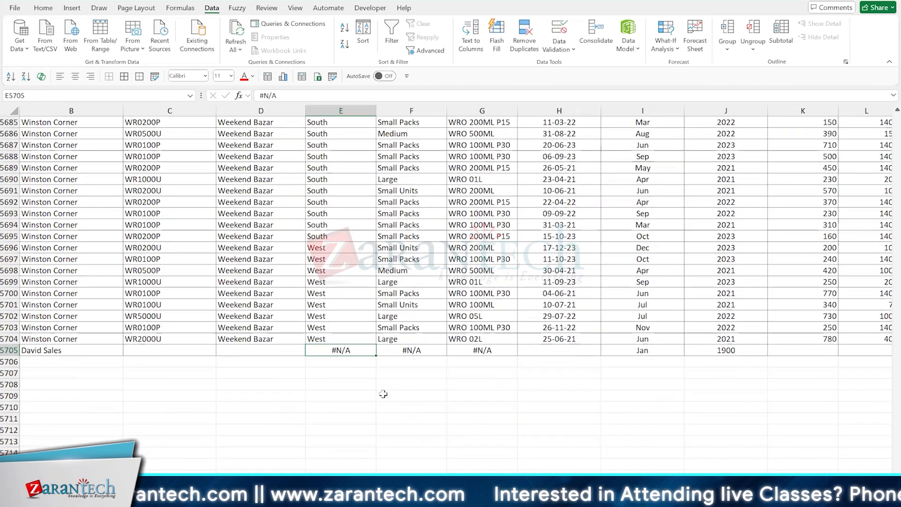
click(9, 350)
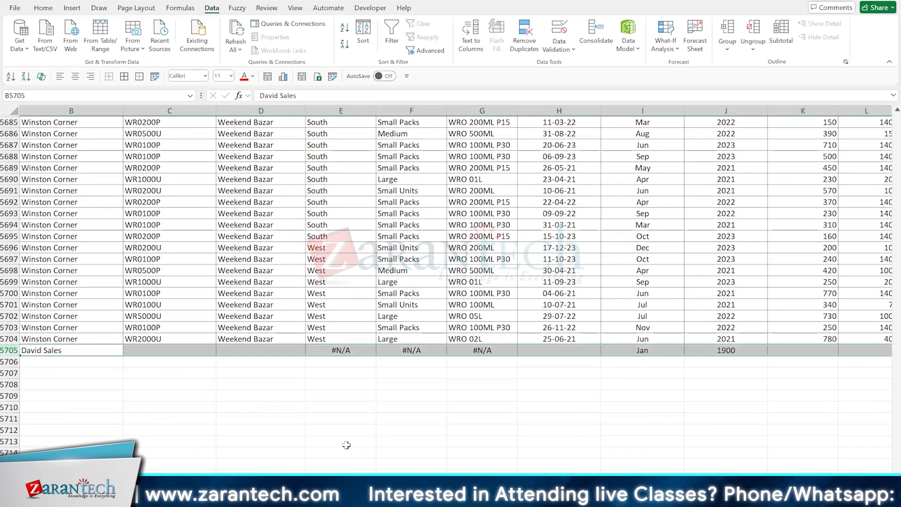
key(Delete)
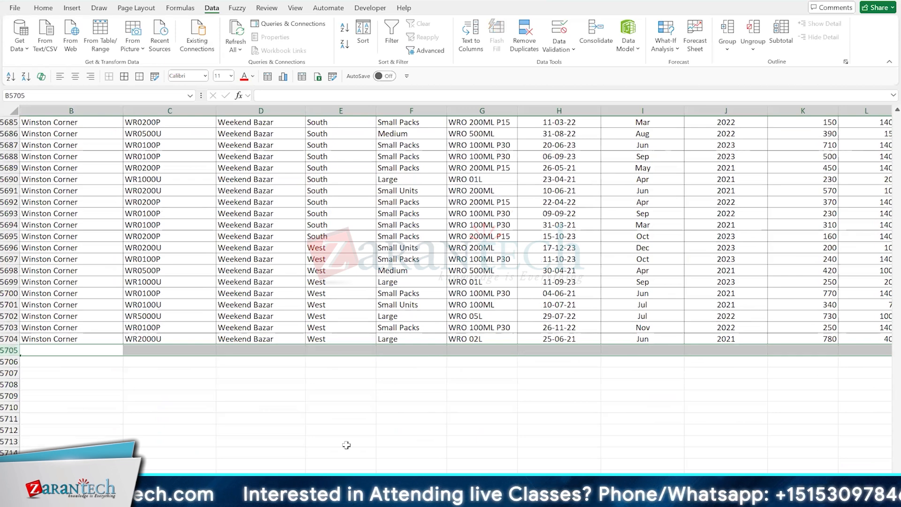
click(351, 270)
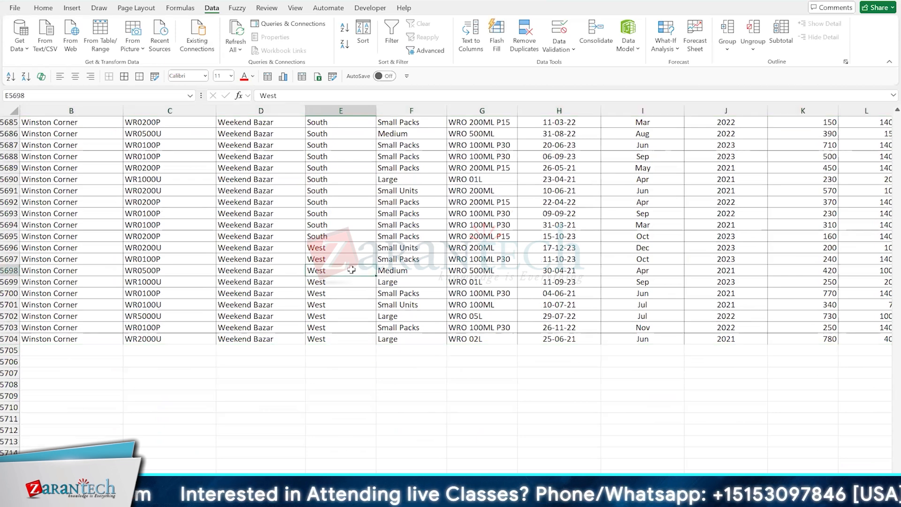
key(ctrl+Home)
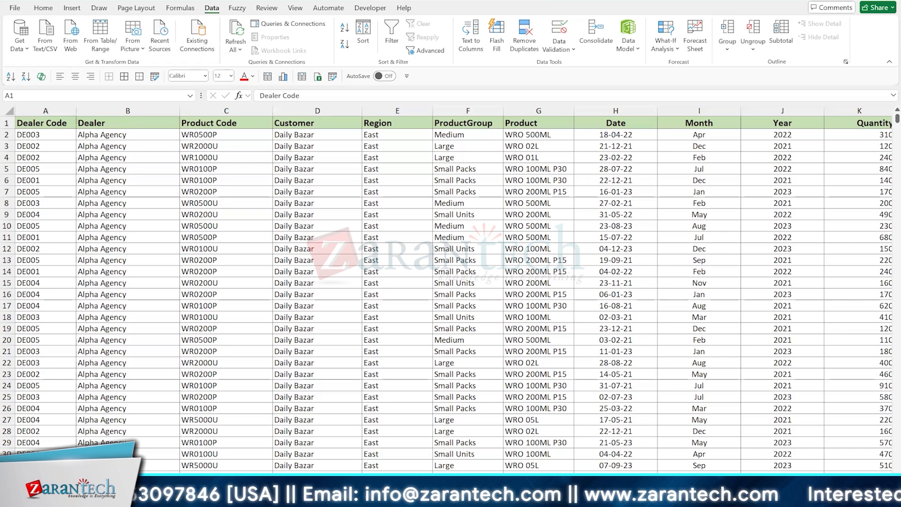
- Switch to the workbook with the Sort sheet, enable editing, and sort its sales table by Area in ascending order
key(alt+Tab)
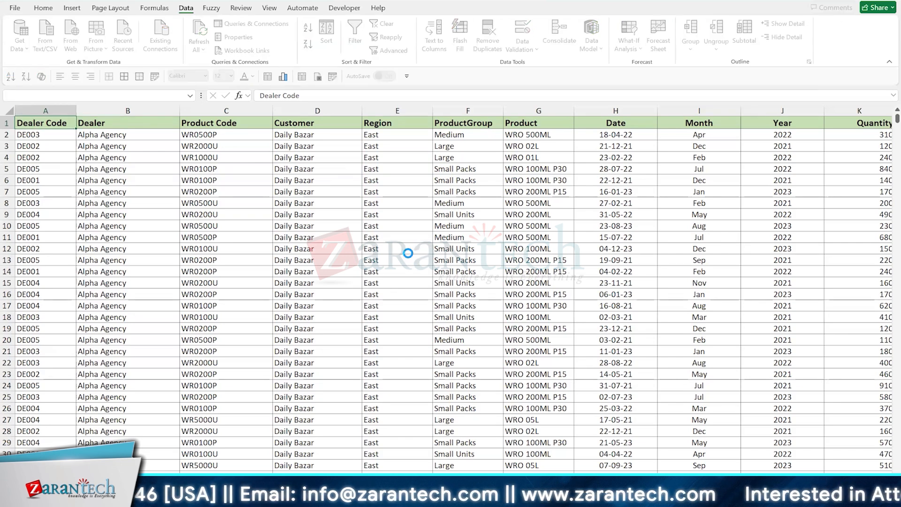
key(alt+Tab)
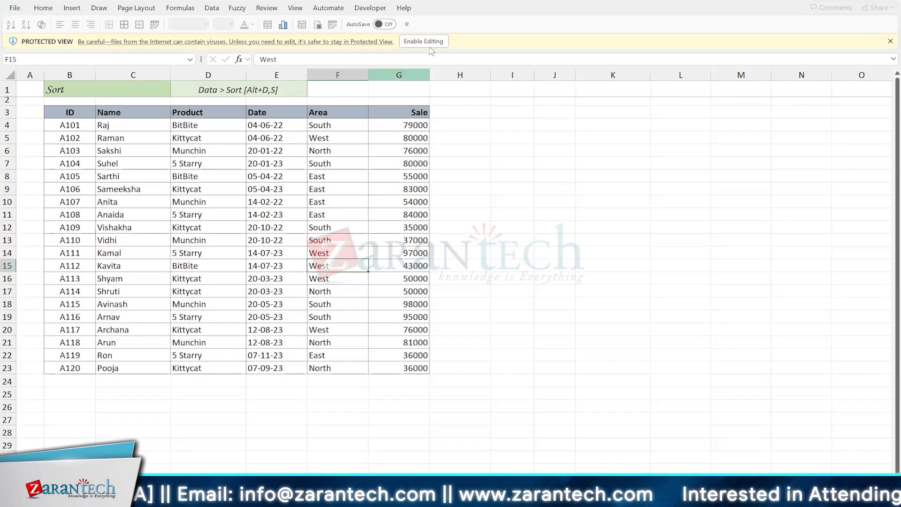
click(333, 230)
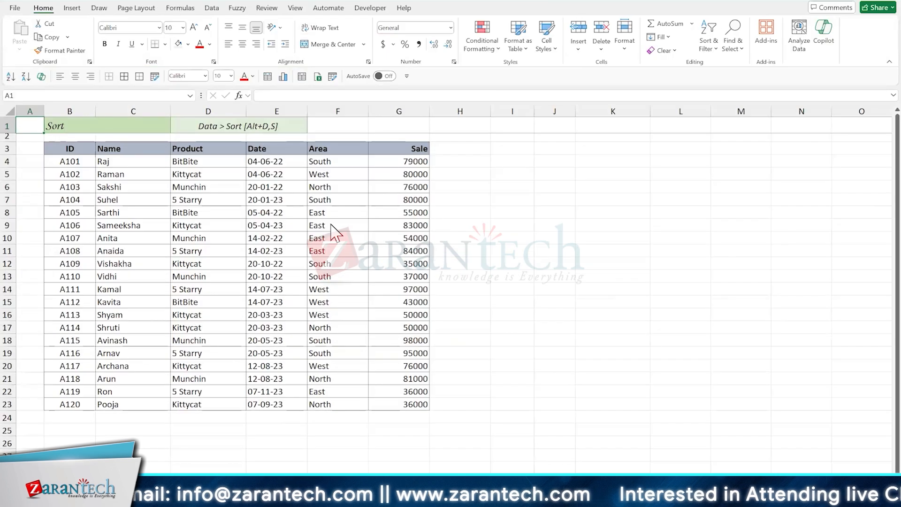
click(335, 228)
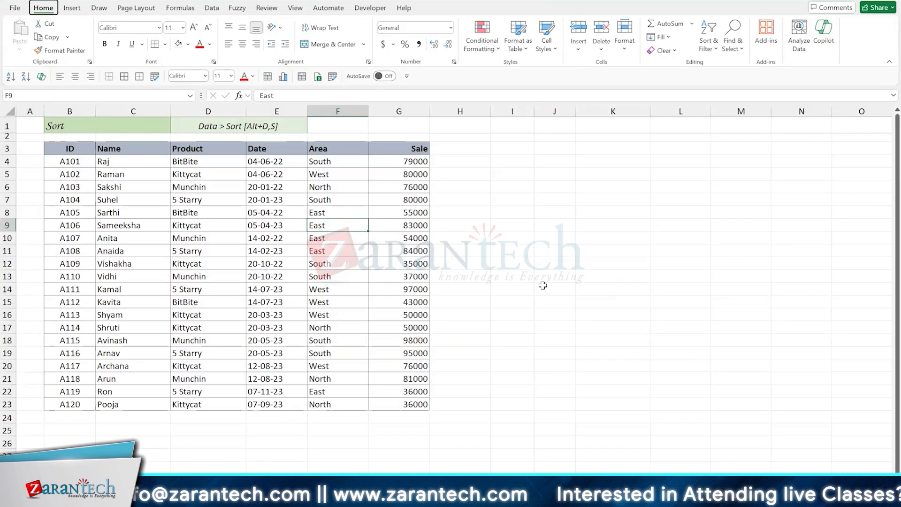
key(alt+1)
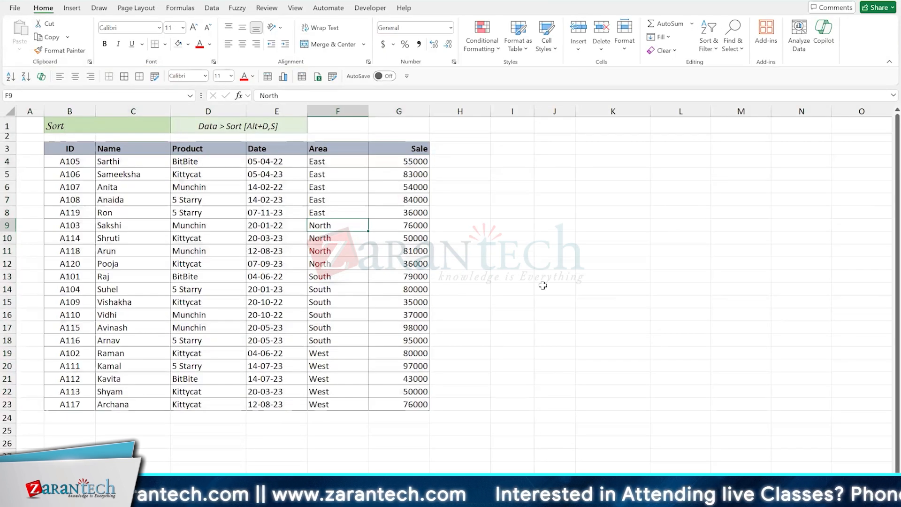
- Add subtotals to the sorted sales table that sum Sale at each change in Area
key(alt)
key(a)
key(b)
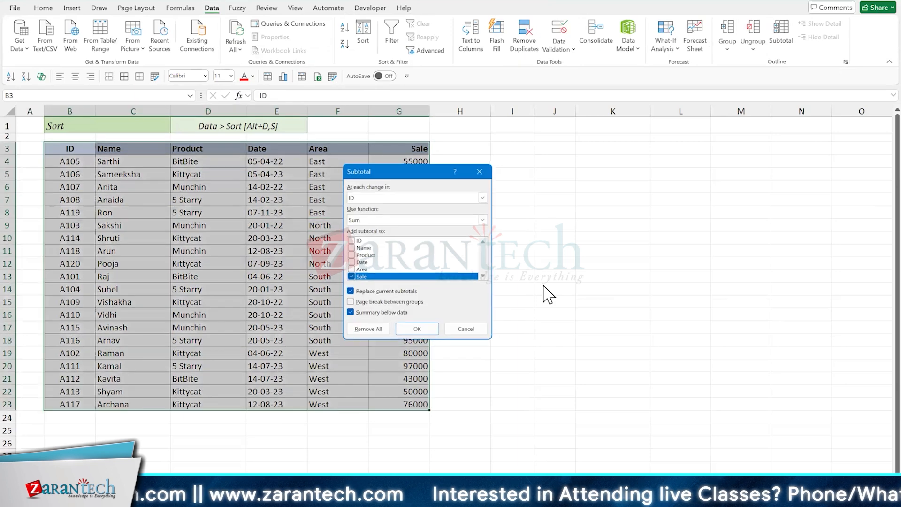
drag(362, 172, 516, 176)
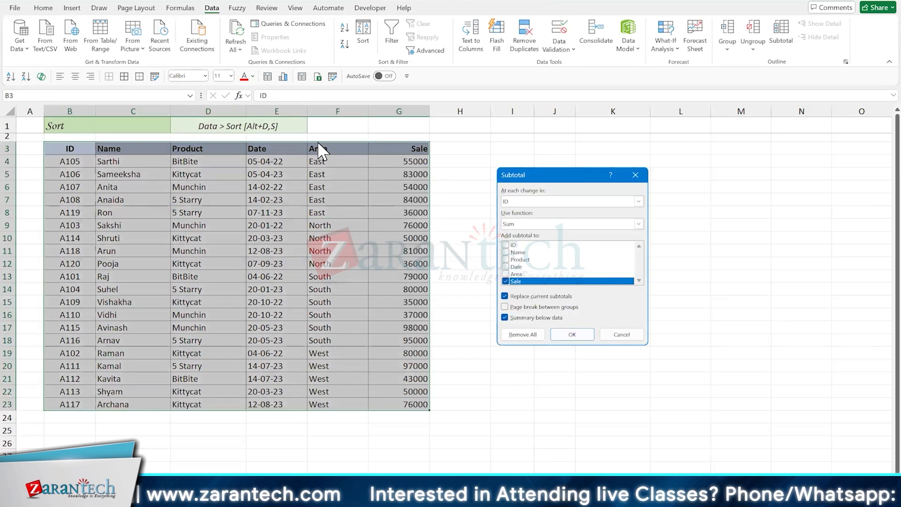
click(523, 202)
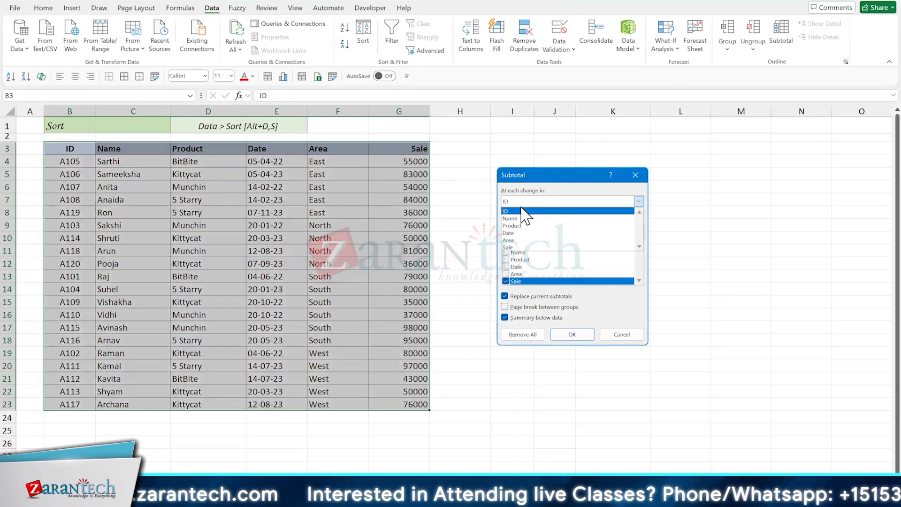
click(509, 240)
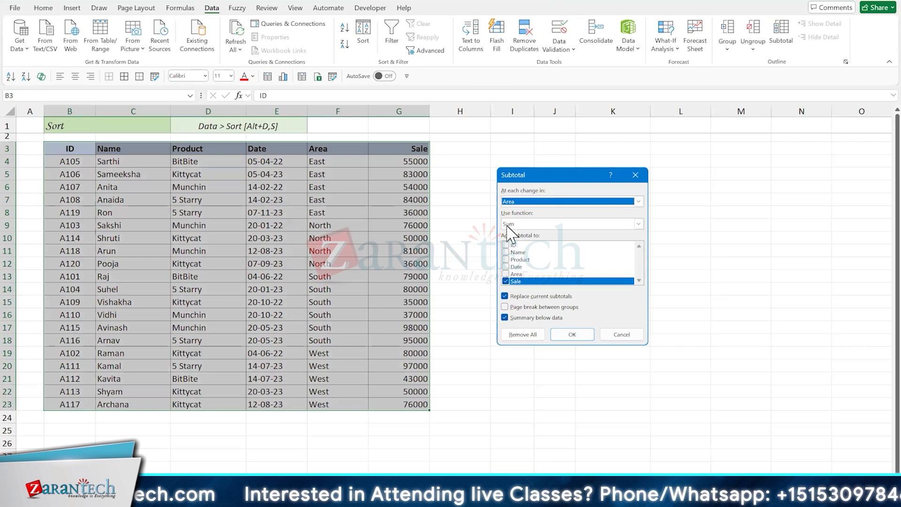
click(568, 334)
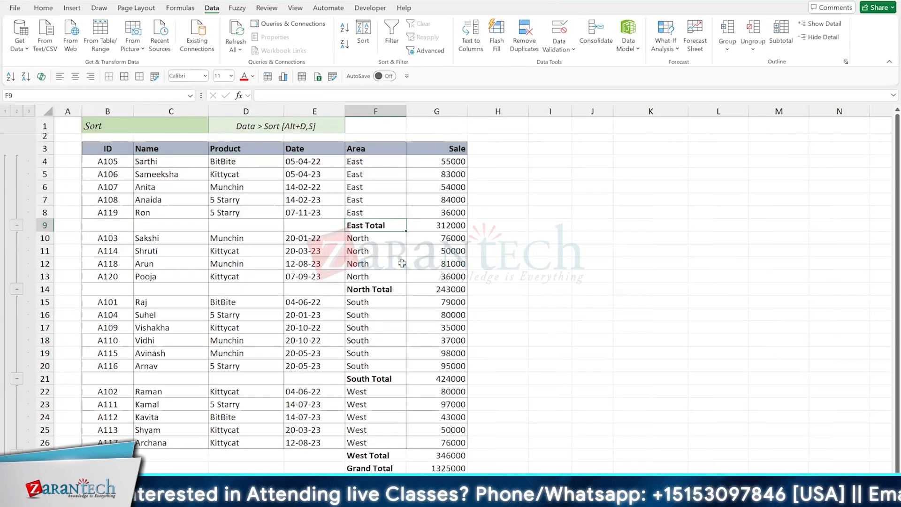
- Collapse the area subtotals to outline level 2, and expand and recollapse the North, South and West groups in turn
click(17, 111)
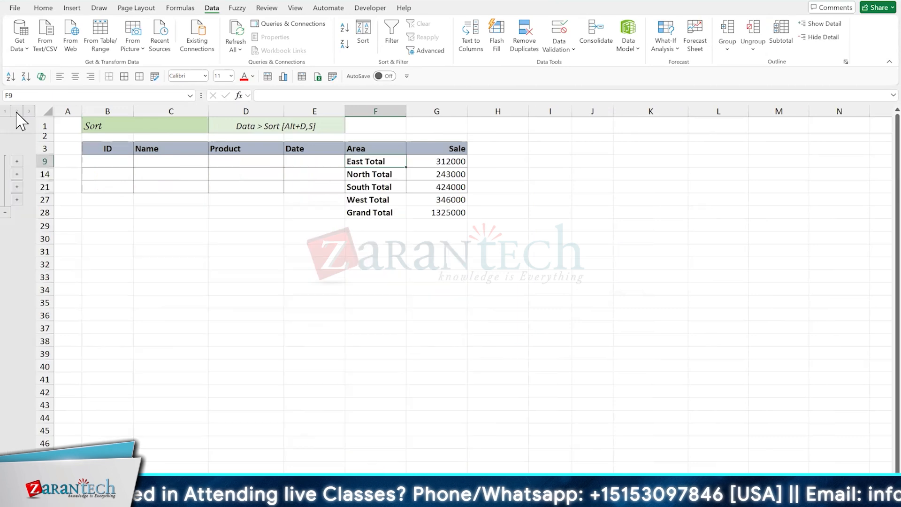
click(17, 174)
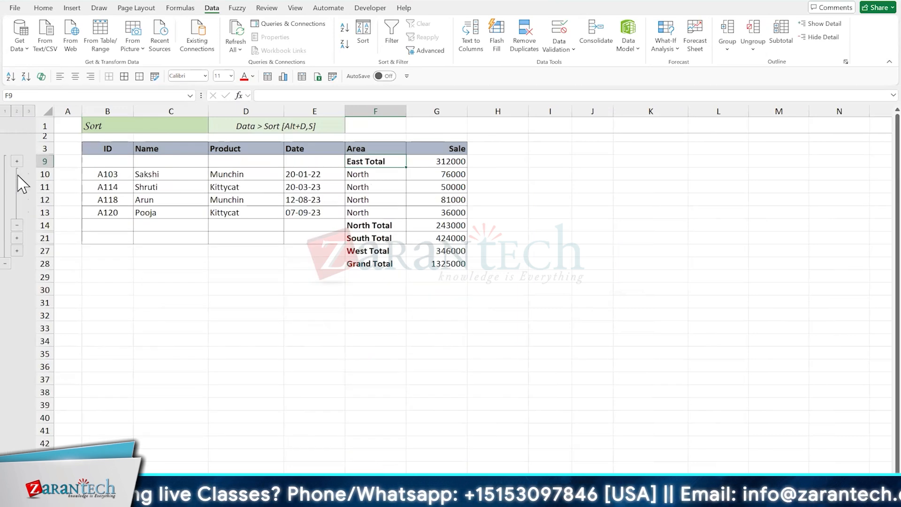
click(17, 190)
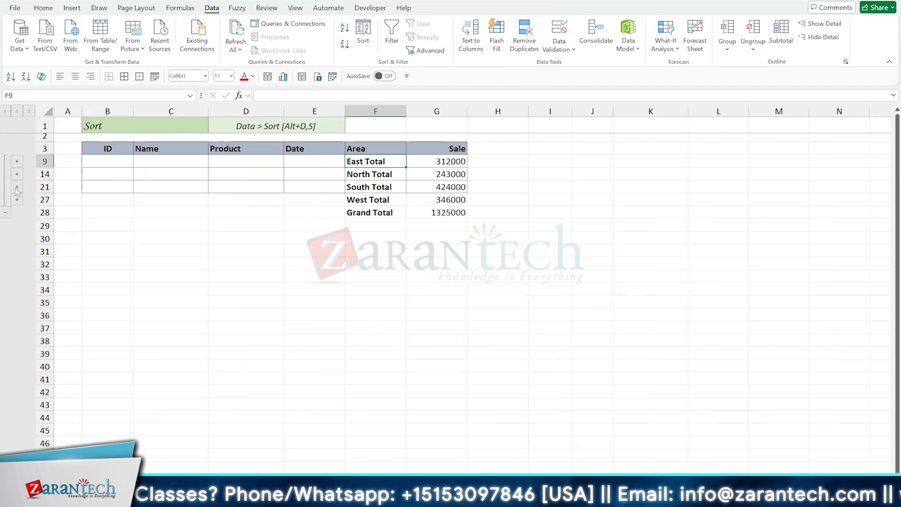
click(17, 187)
click(17, 199)
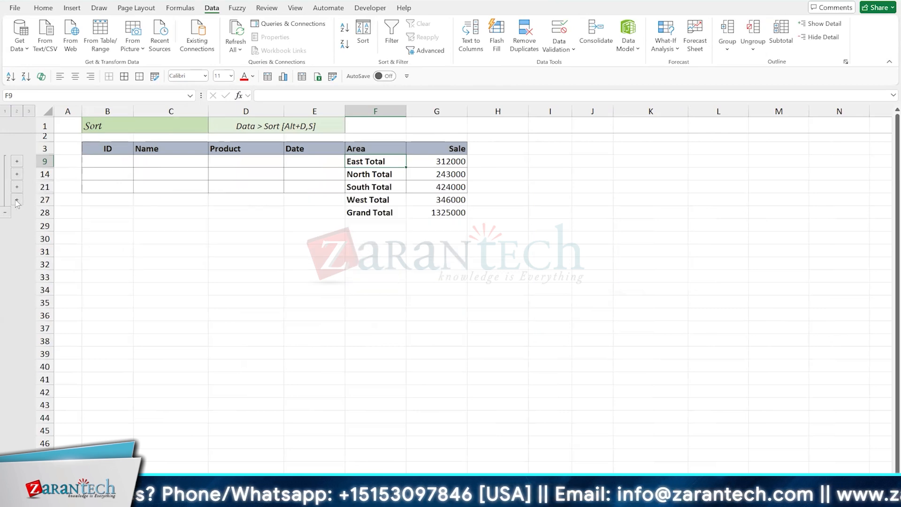
- Show the outline at levels 3, 1 and 2 in turn, and expand and recollapse the South group's detail rows
click(29, 112)
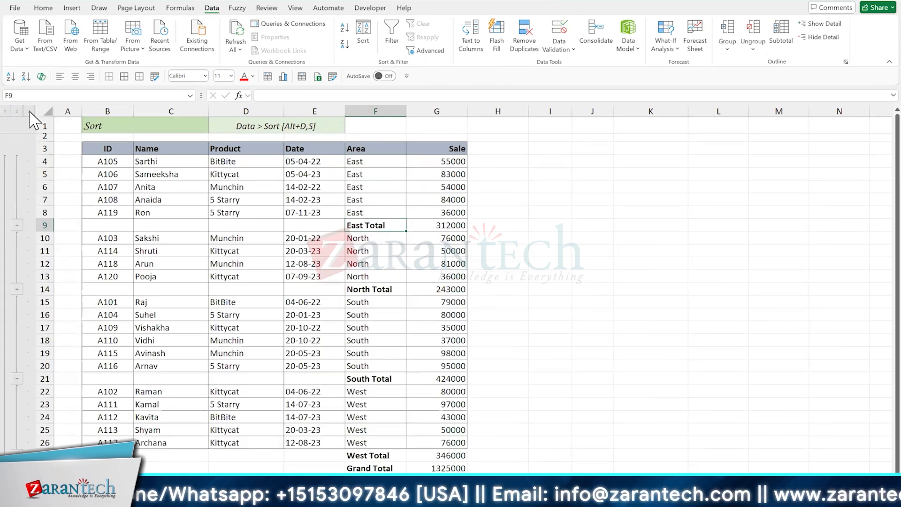
click(5, 112)
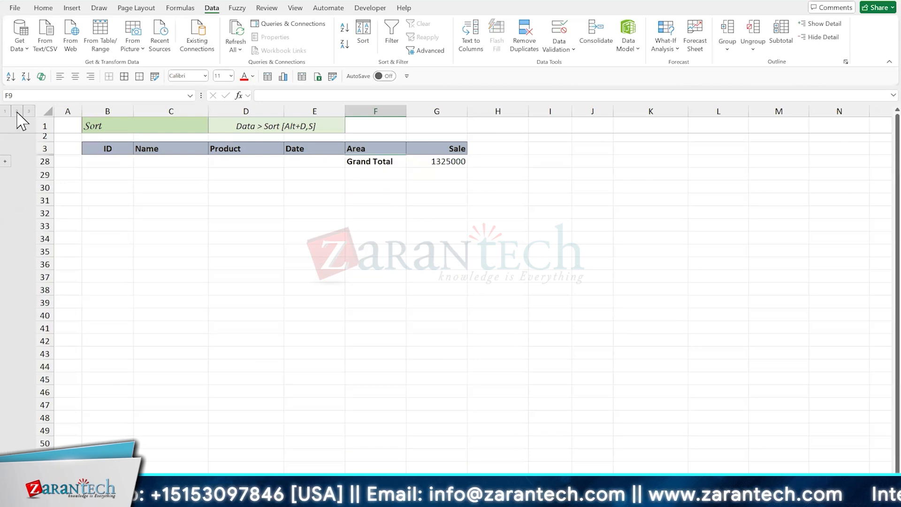
click(17, 112)
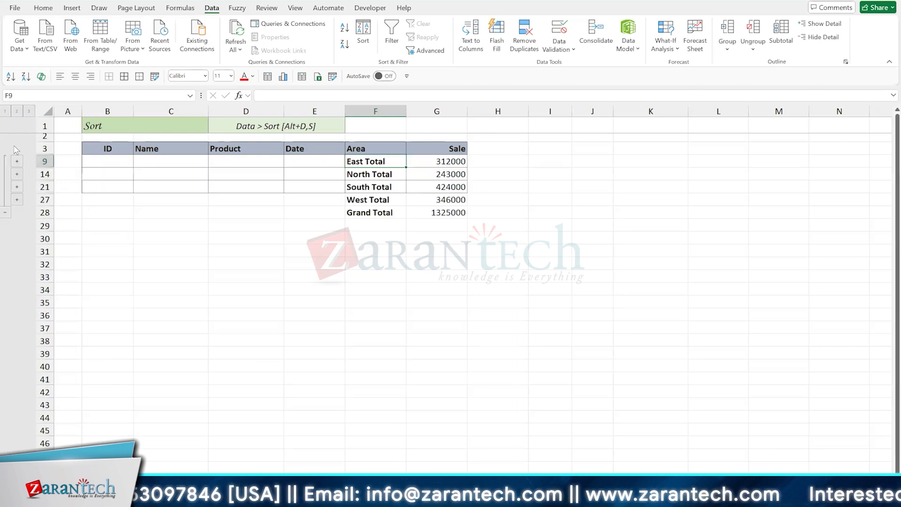
click(17, 187)
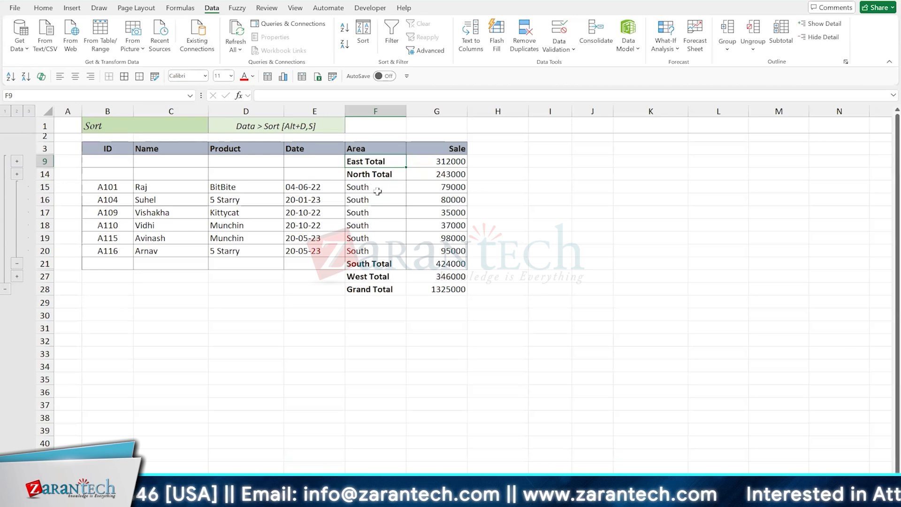
click(17, 264)
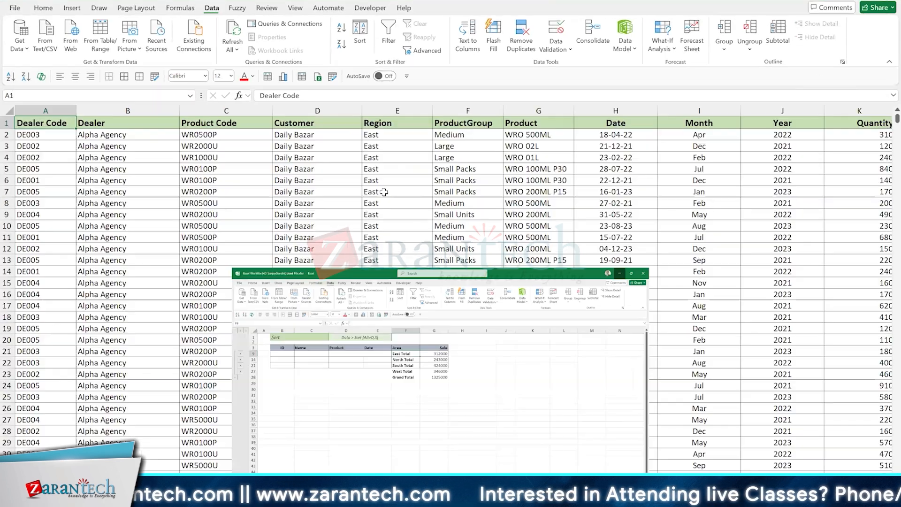
- Return to the transactions workbook and select a cell in the Customer column
click(384, 191)
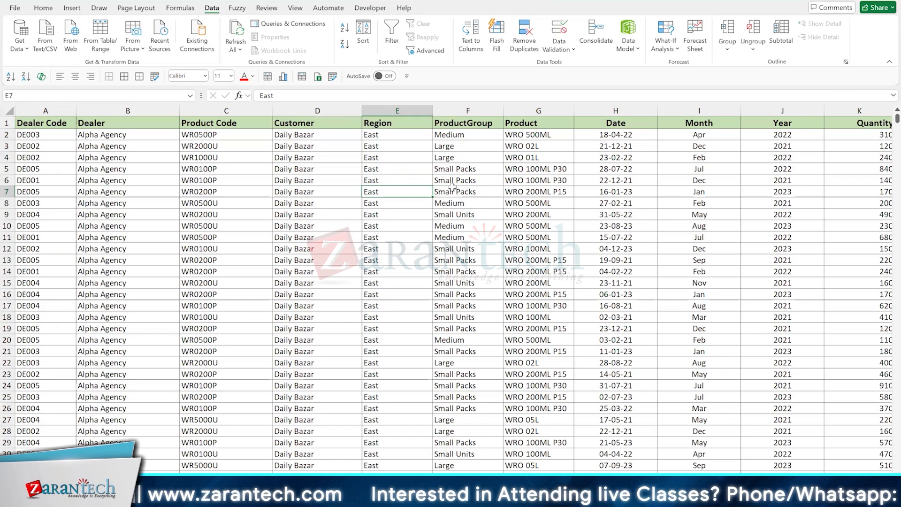
click(291, 165)
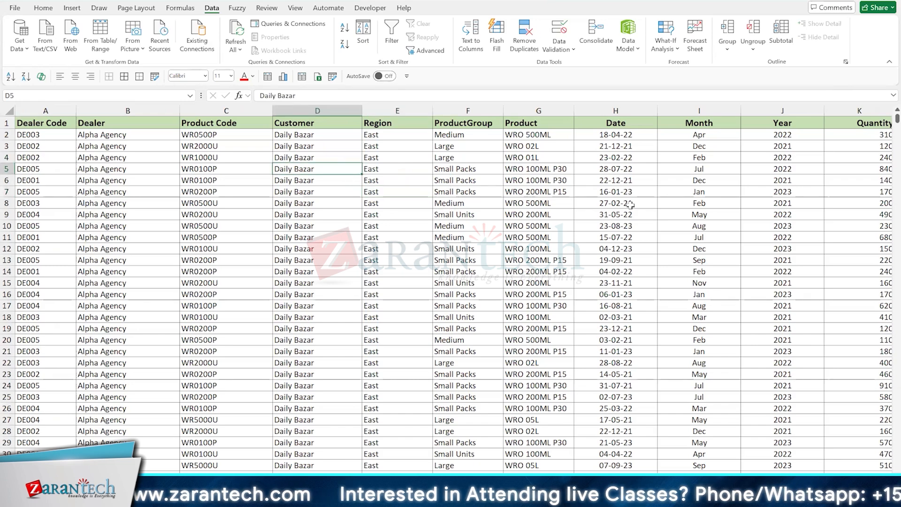
- Add subtotals to the sorted transactions table that sum Quantity at each change in Customer
click(675, 183)
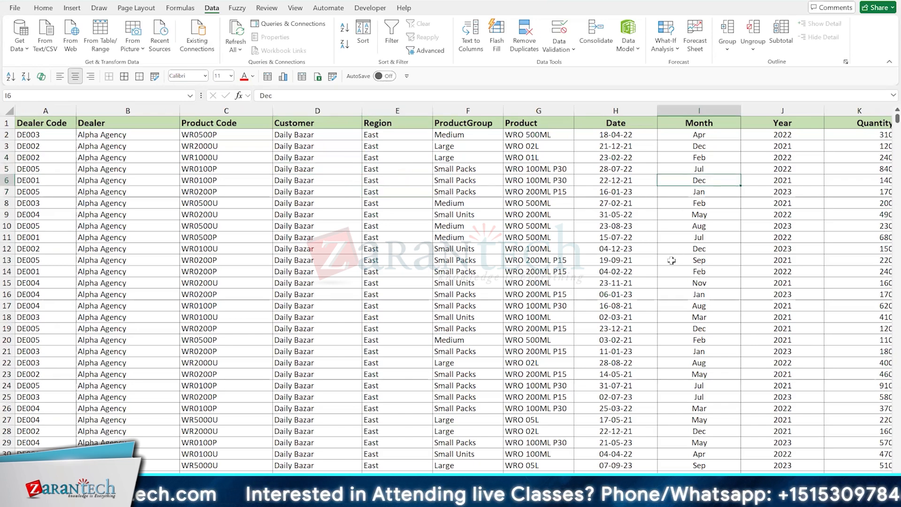
key(ctrl+Down)
key(ctrl+Up)
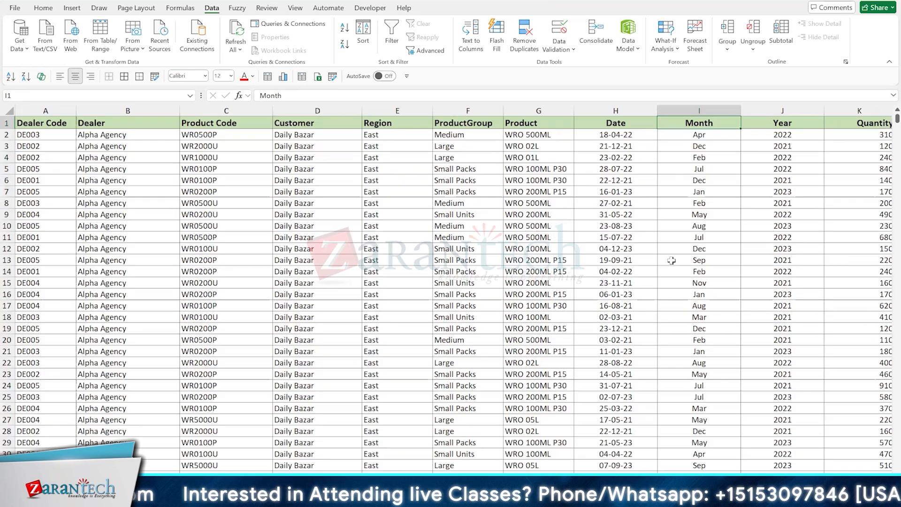
click(469, 180)
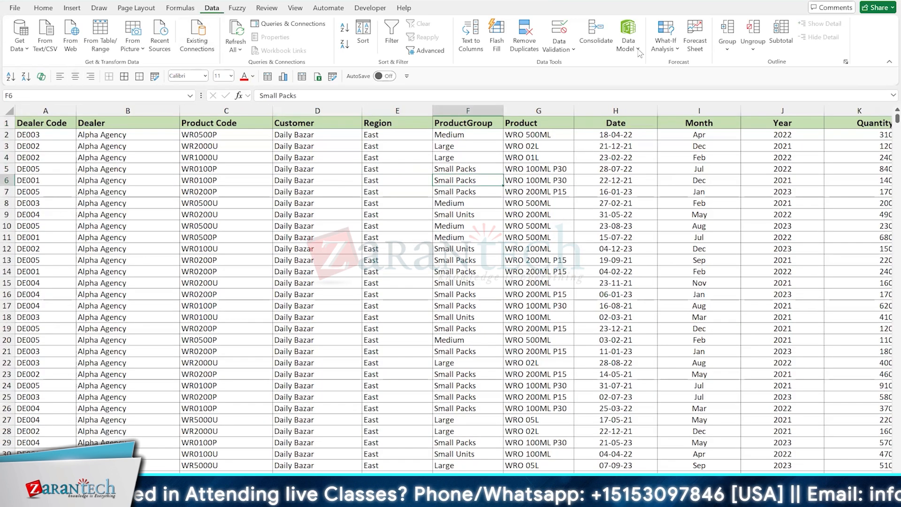
click(781, 34)
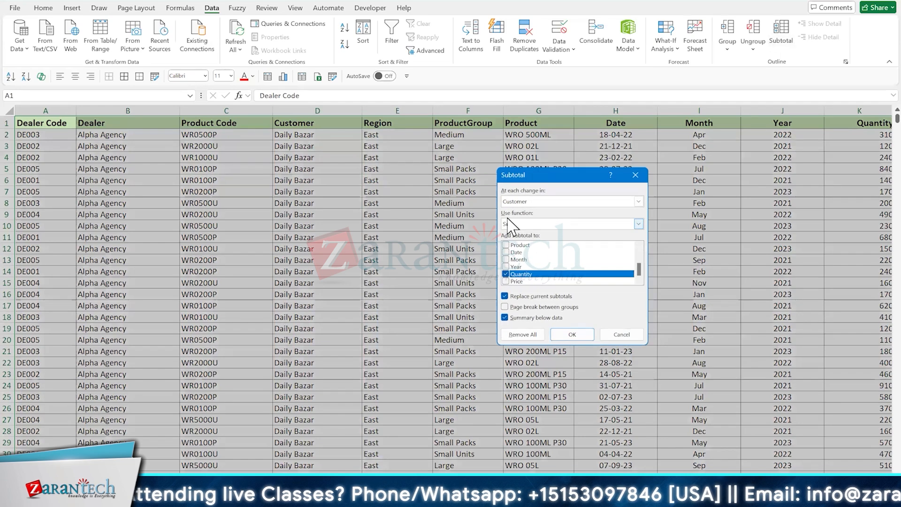
click(561, 336)
click(630, 237)
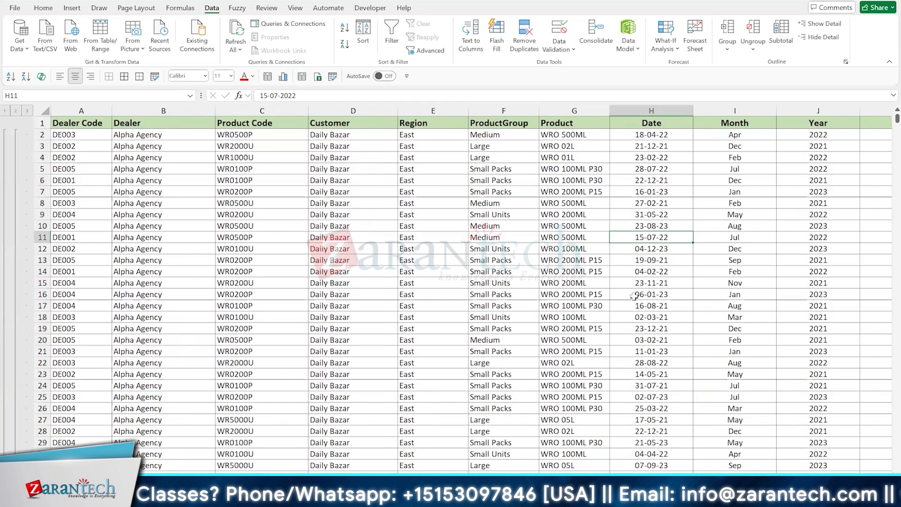
- Set the Quantity in the last Daily Bazar row, directly above the Daily Bazar subtotal, to 400
key(ctrl+Down)
scroll(554, 310, right, 1)
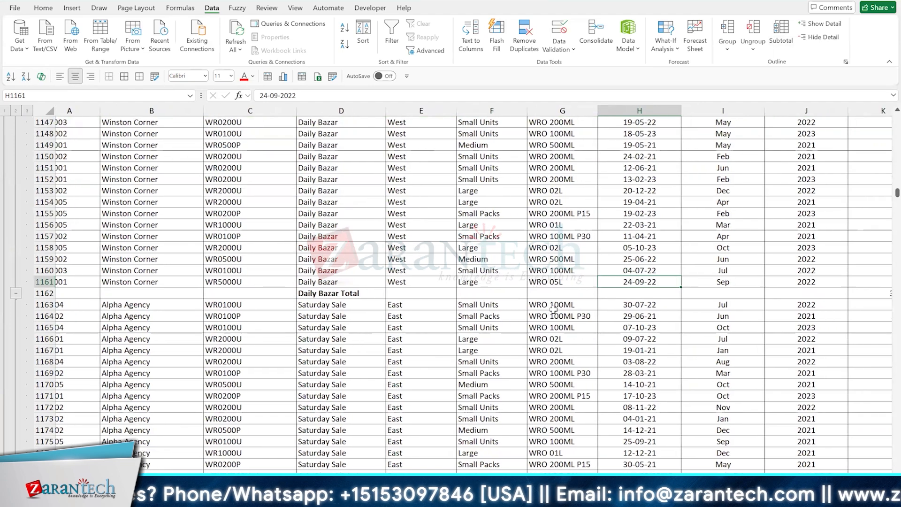
scroll(554, 310, right, 3)
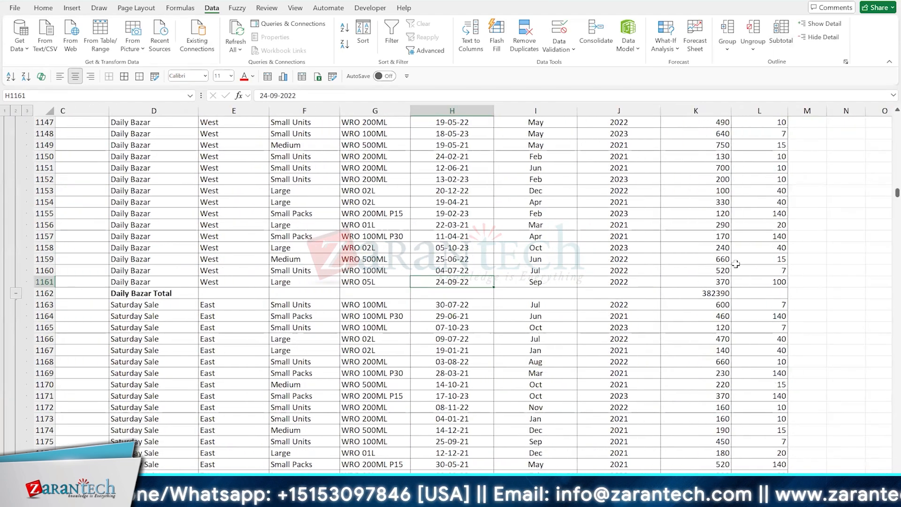
click(708, 279)
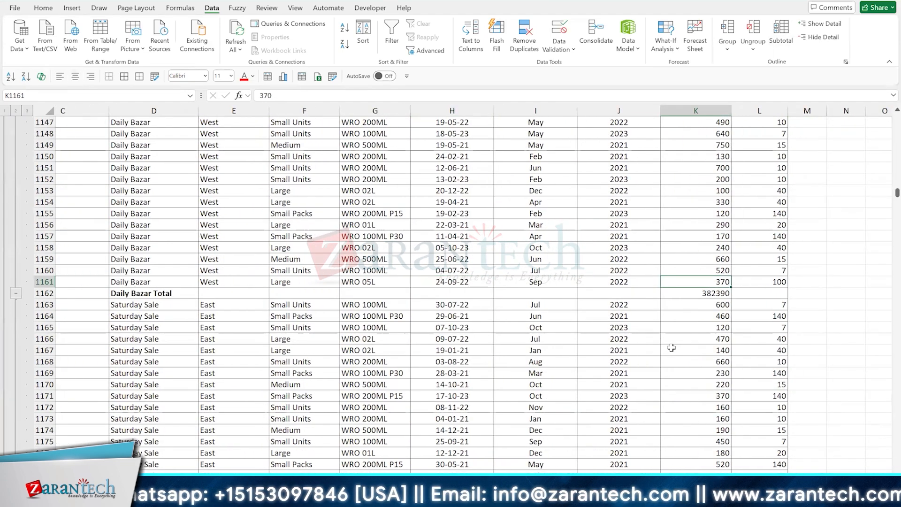
text(400)
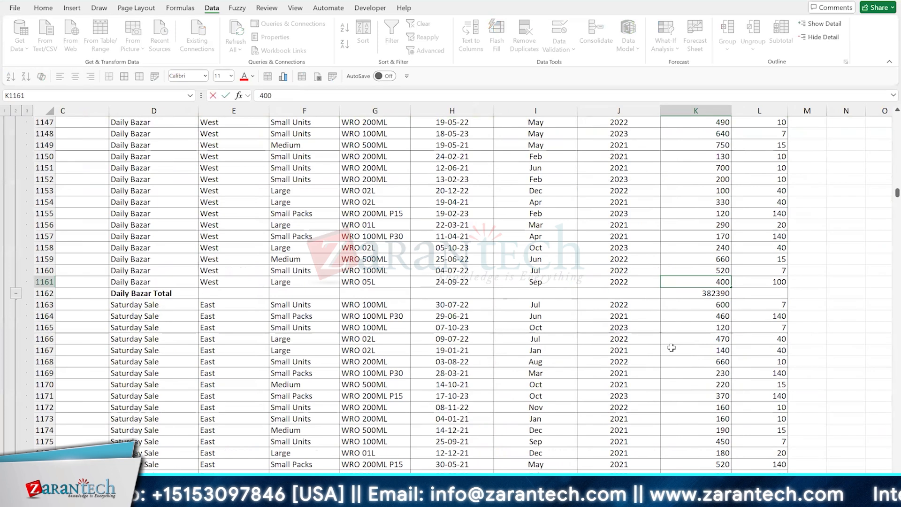
key(Return)
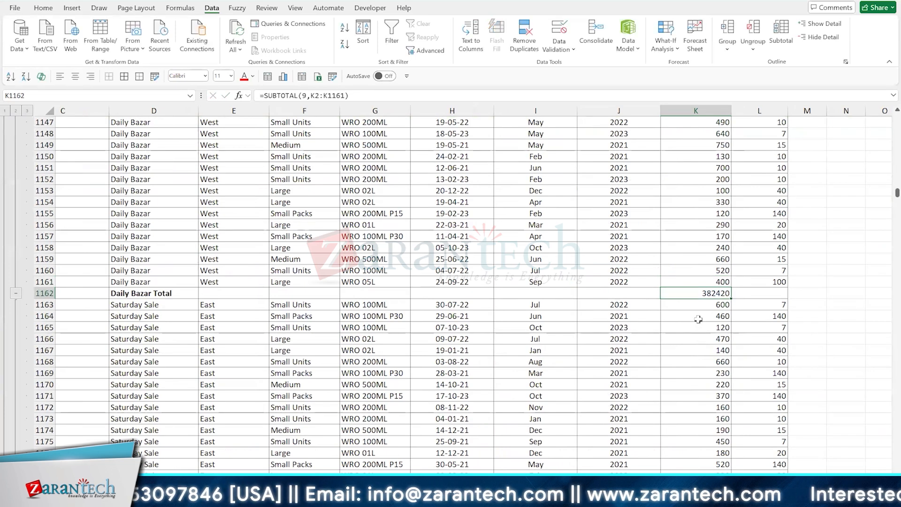
- Set the Quantity in cell K5707, the second-to-last Weekend Bazar row, to 550
click(698, 319)
key(ctrl+Down)
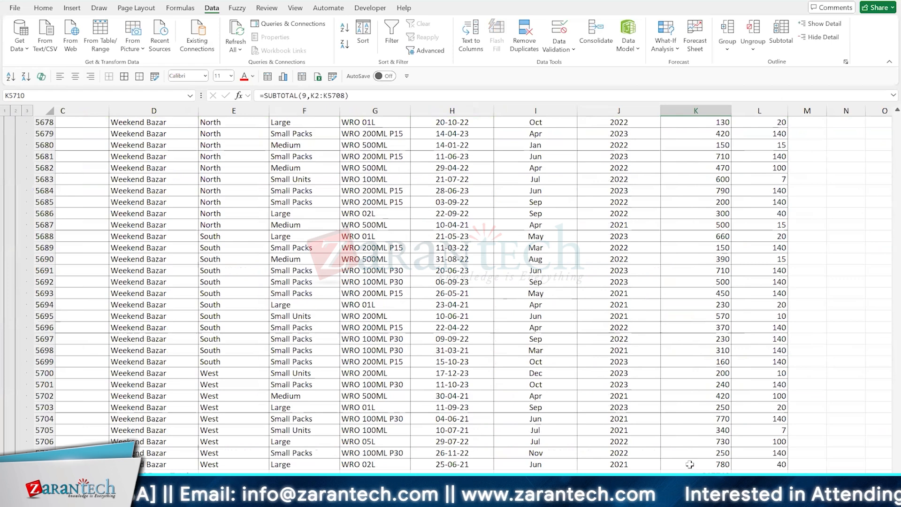
key(Up)
key(Up)
key(Up)
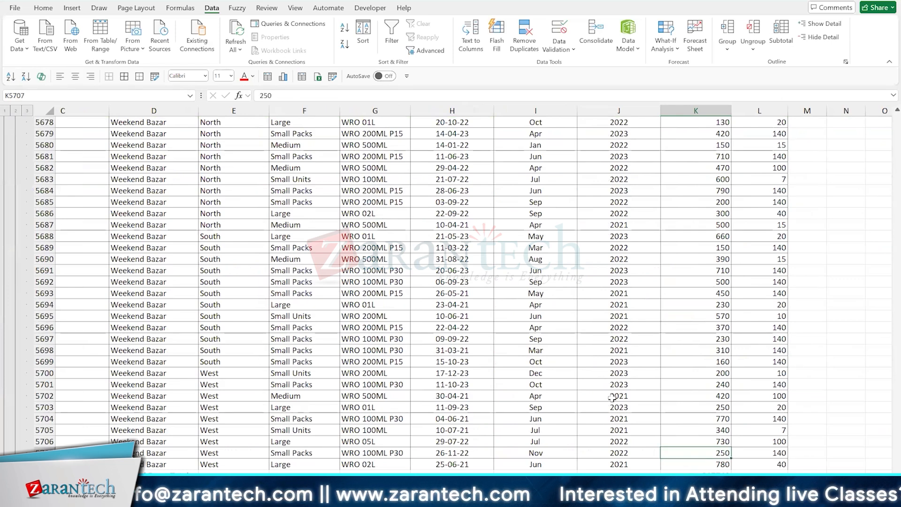
text(550)
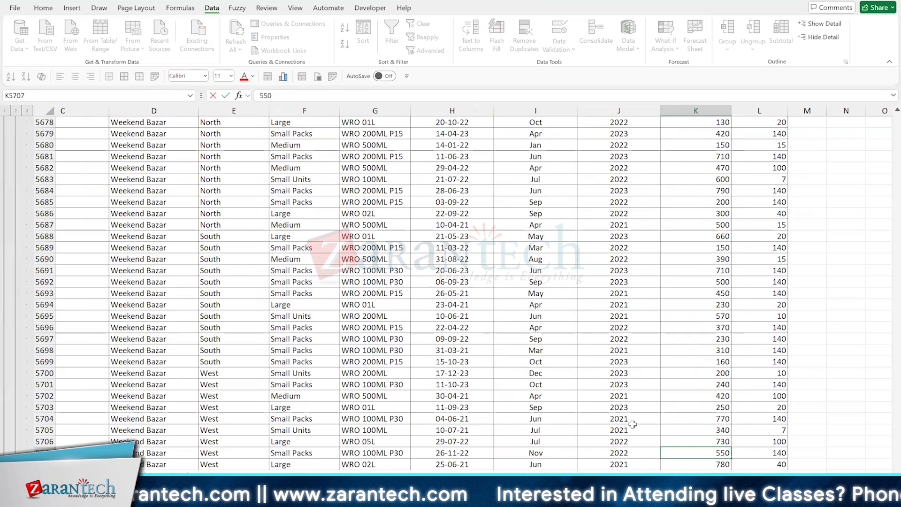
key(Return)
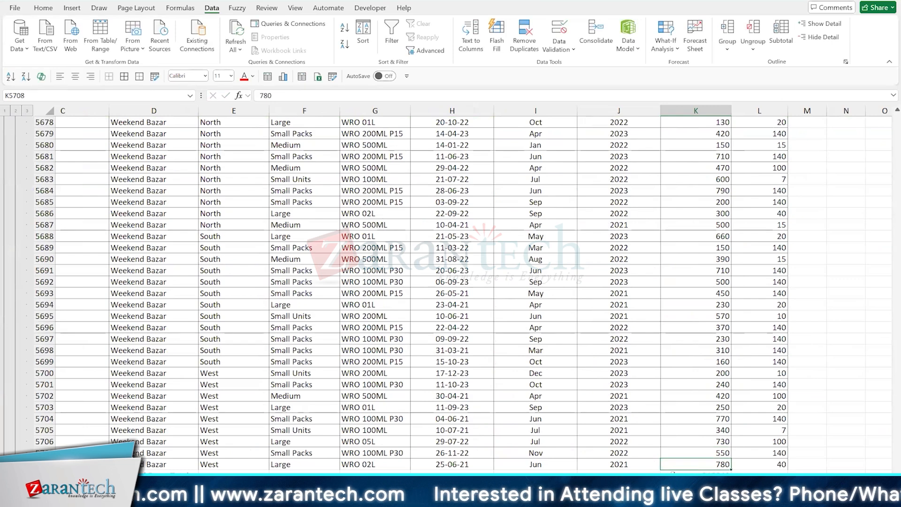
click(693, 359)
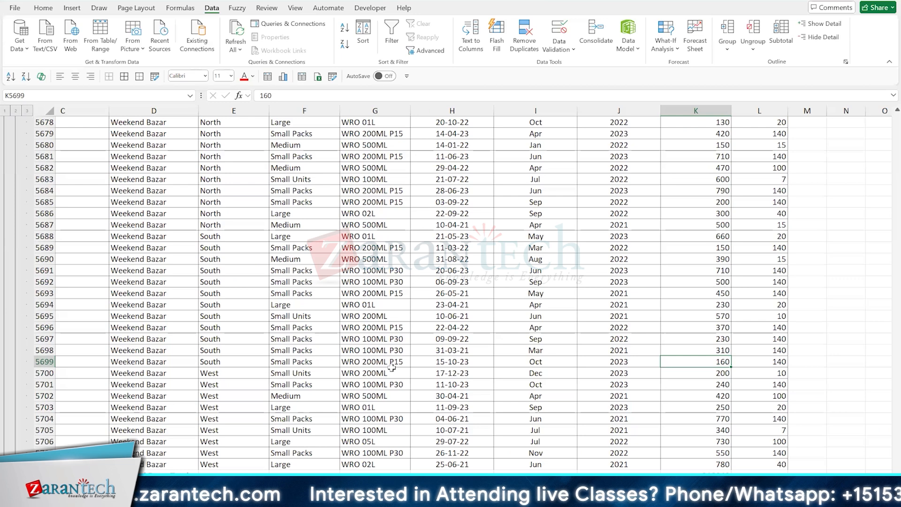
- Return to the start of the sheet and collapse the outline to level 2 to review the customer Quantity subtotals
key(ctrl+Home)
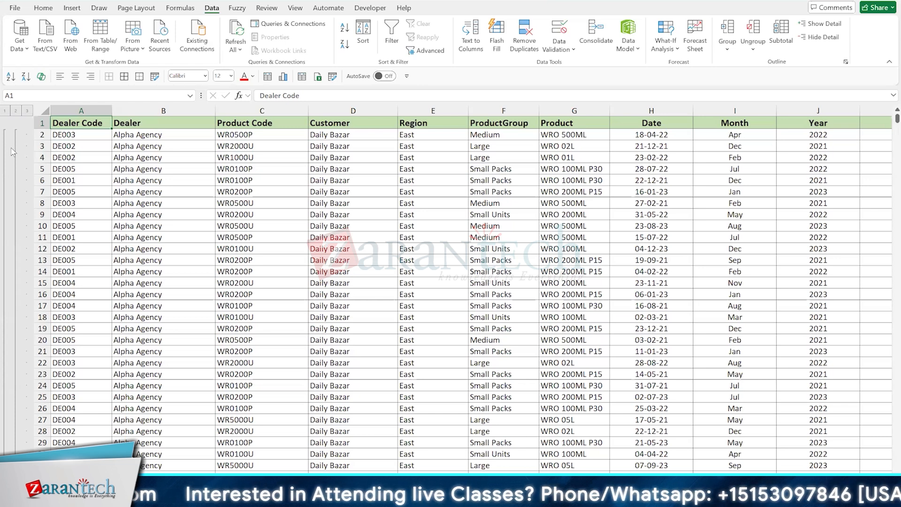
click(17, 111)
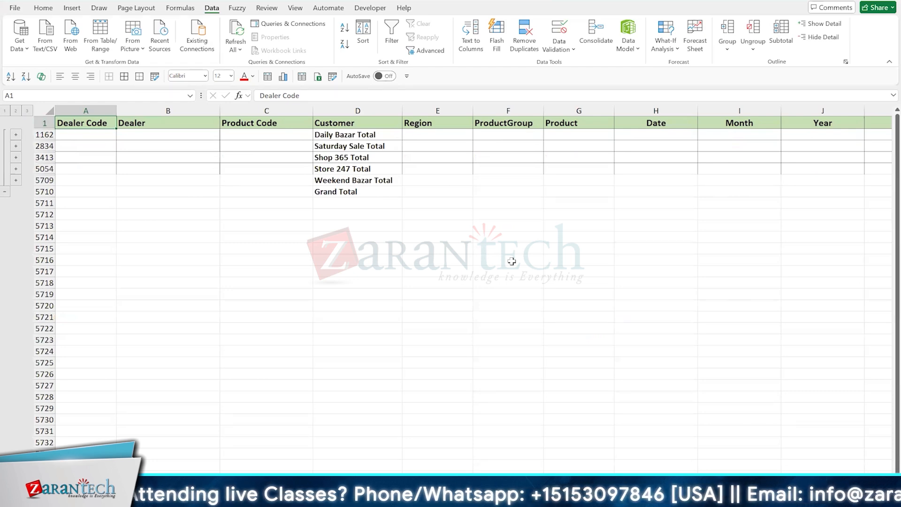
scroll(512, 261, right, 1)
scroll(512, 261, right, 3)
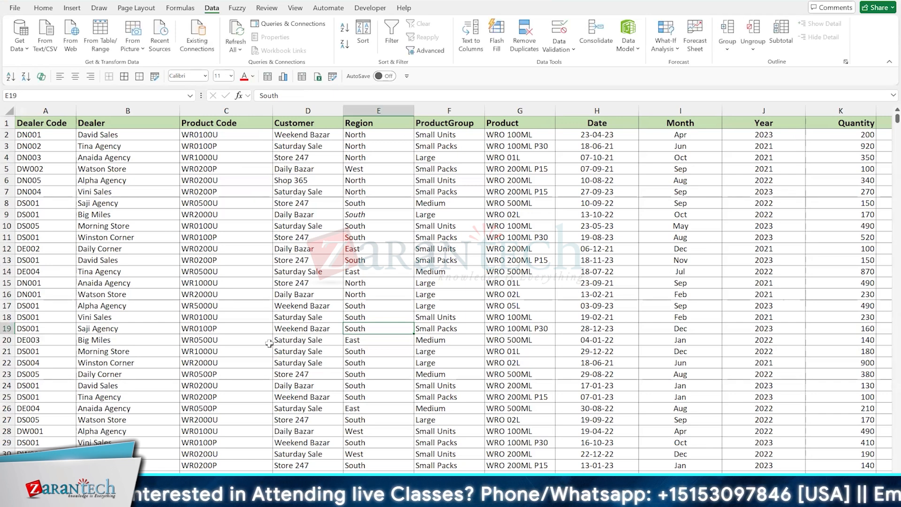
key(ctrl+Up)
key(Down)
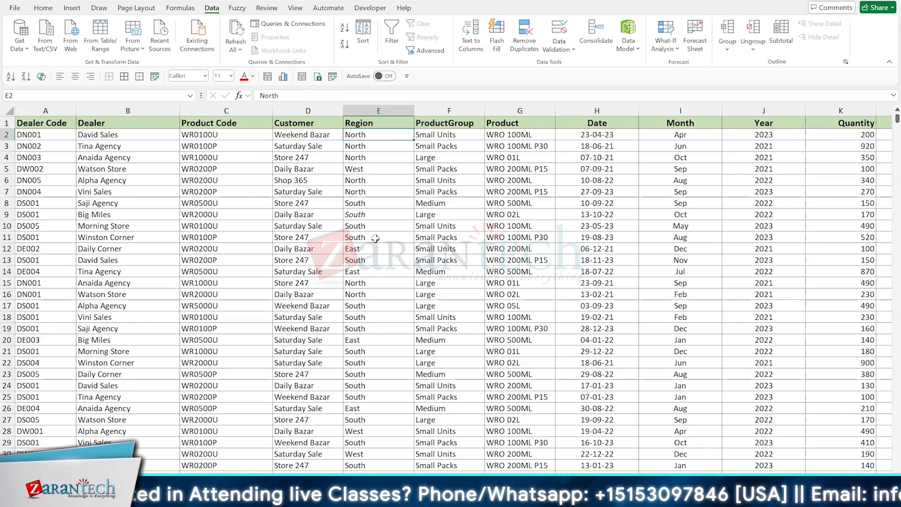
click(376, 238)
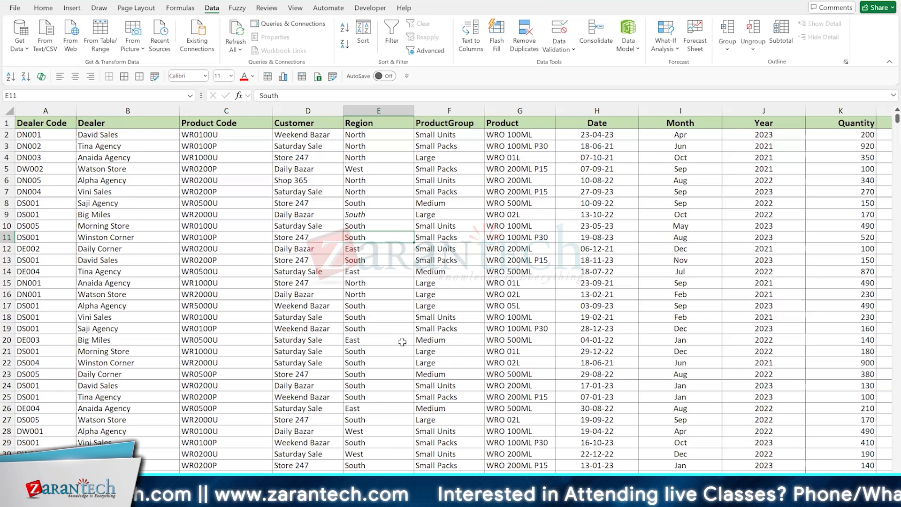
- Show the Quick Access Toolbar above the ribbon and check whether the ascending and descending sort commands can be added to it
click(407, 76)
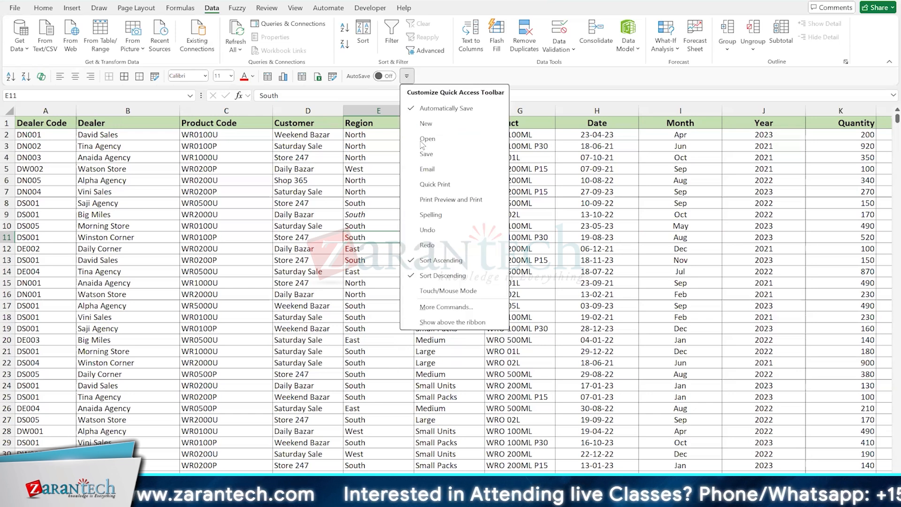
click(430, 322)
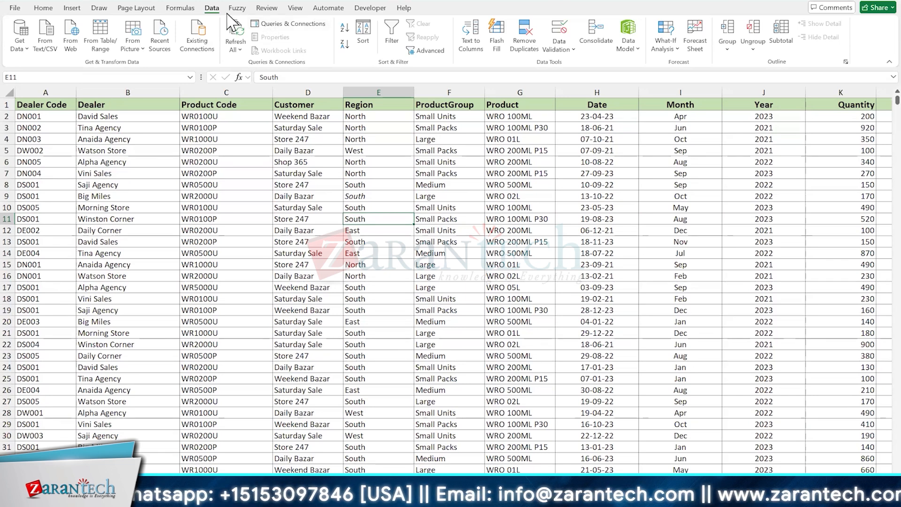
right_click(344, 29)
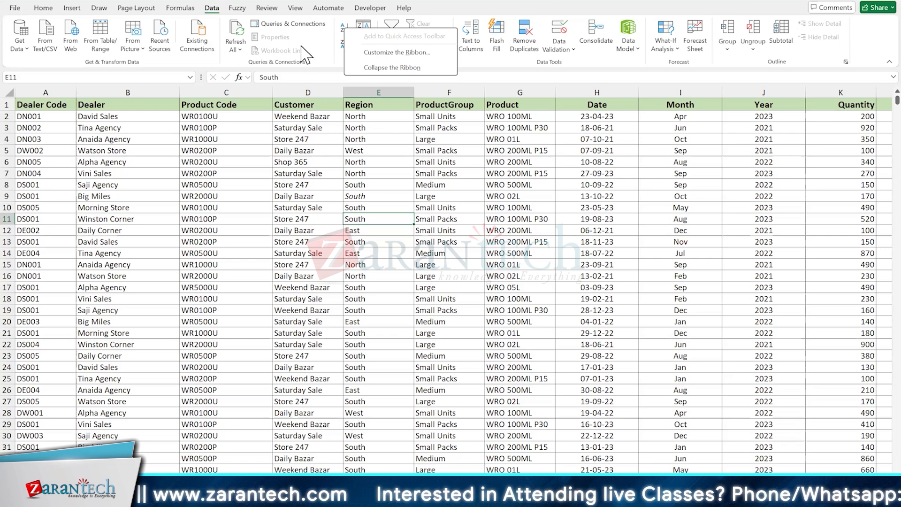
click(326, 50)
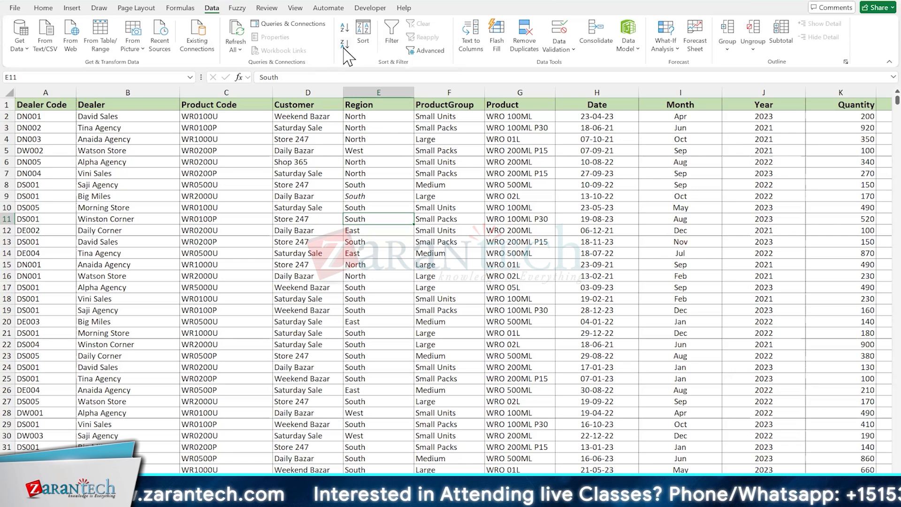
right_click(344, 48)
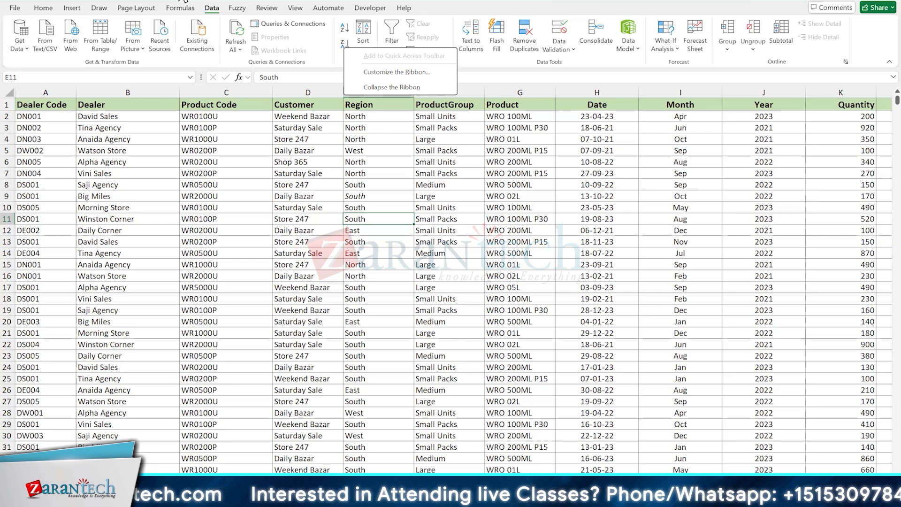
click(312, 177)
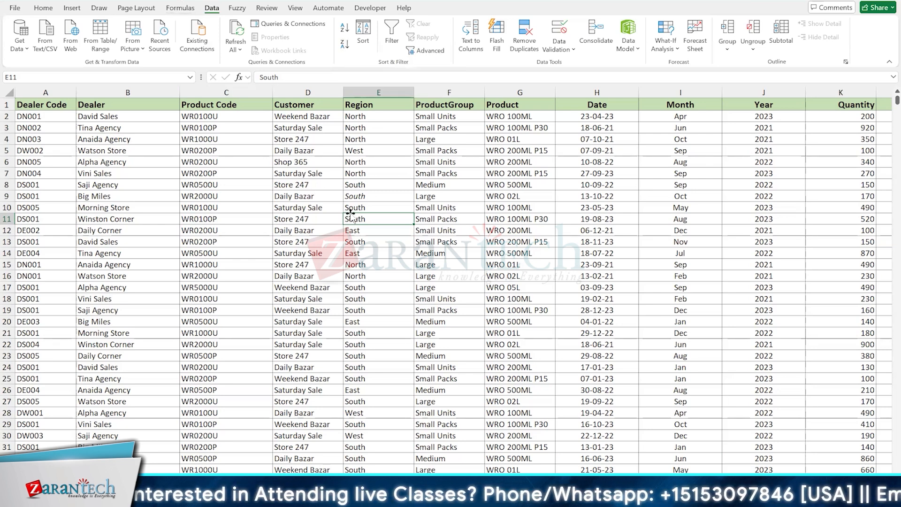
- Sort the transactions table by Region in ascending order and select a cell in the Customer column
click(380, 196)
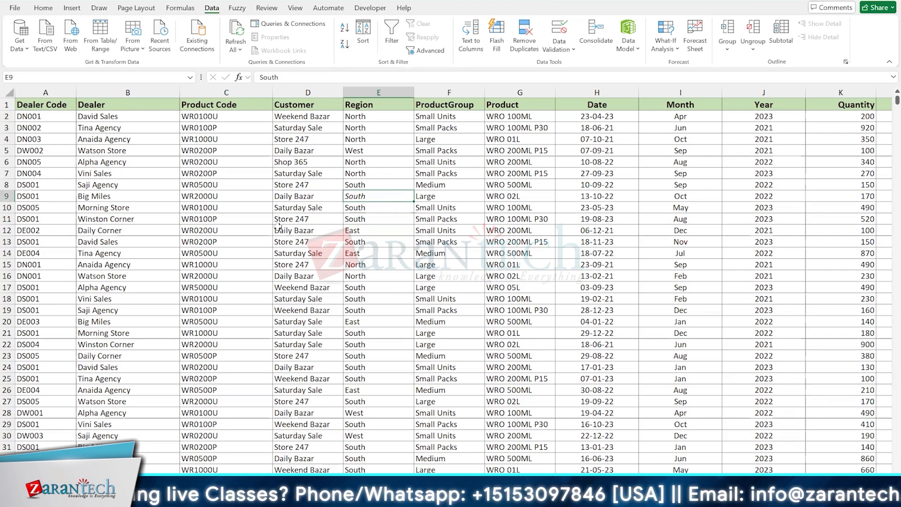
key(alt)
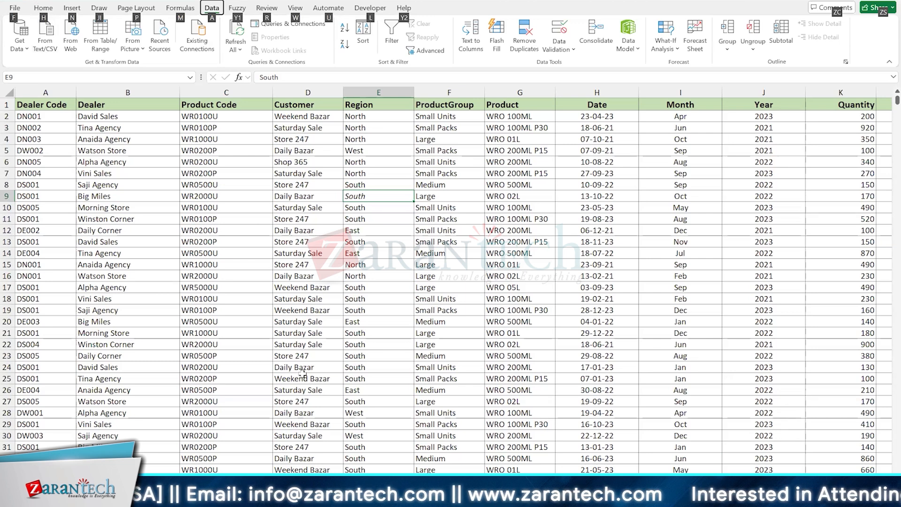
key(s)
key(a)
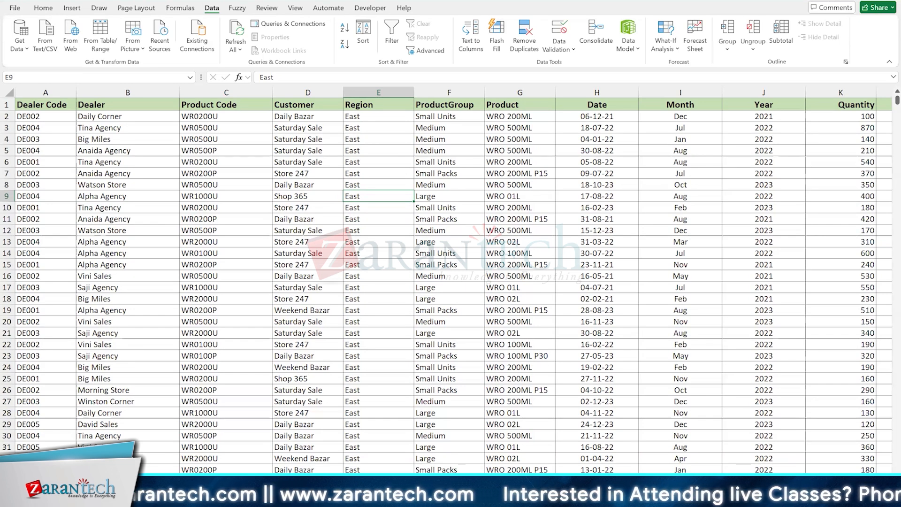
click(315, 265)
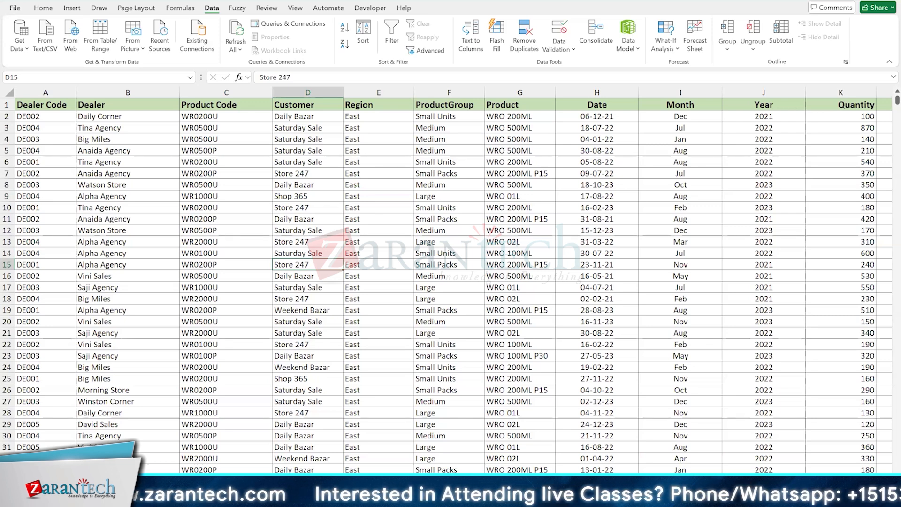
- Switch to a blank whiteboard and handwrite "SUBTOTAL" as the first dashed list item
click(257, 174)
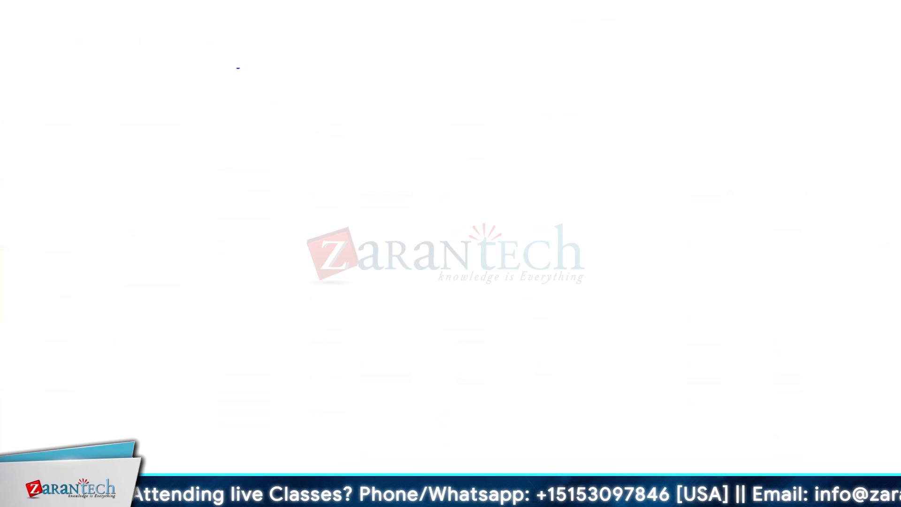
mouse_move(272, 60)
mouse_down()
mouse_move(260, 79)
mouse_move(299, 66)
mouse_move(311, 79)
mouse_up()
drag(318, 66, 332, 64)
mouse_move(323, 66)
mouse_down()
mouse_move(325, 77)
mouse_move(345, 69)
mouse_up()
mouse_move(360, 63)
mouse_down()
mouse_move(361, 76)
mouse_move(366, 64)
mouse_up()
drag(369, 78, 383, 78)
drag(375, 73, 386, 71)
mouse_move(392, 63)
mouse_down()
mouse_move(403, 77)
mouse_move(370, 60)
mouse_up()
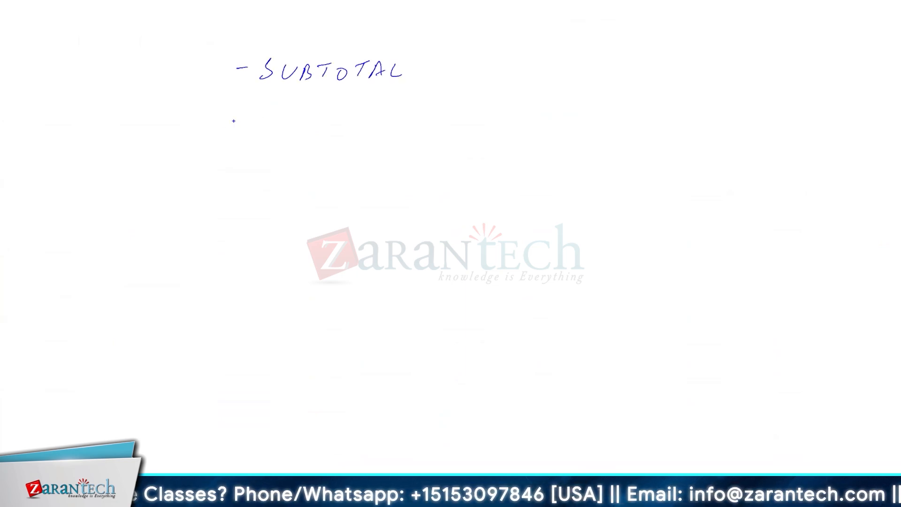
- Handwrite "PIVOT TABLE" as the second dashed list item, below SUBTOTAL
drag(235, 126, 263, 132)
drag(293, 120, 318, 118)
drag(329, 117, 385, 131)
mouse_move(392, 113)
mouse_down()
mouse_move(397, 130)
mouse_move(422, 131)
mouse_up()
drag(428, 115, 439, 123)
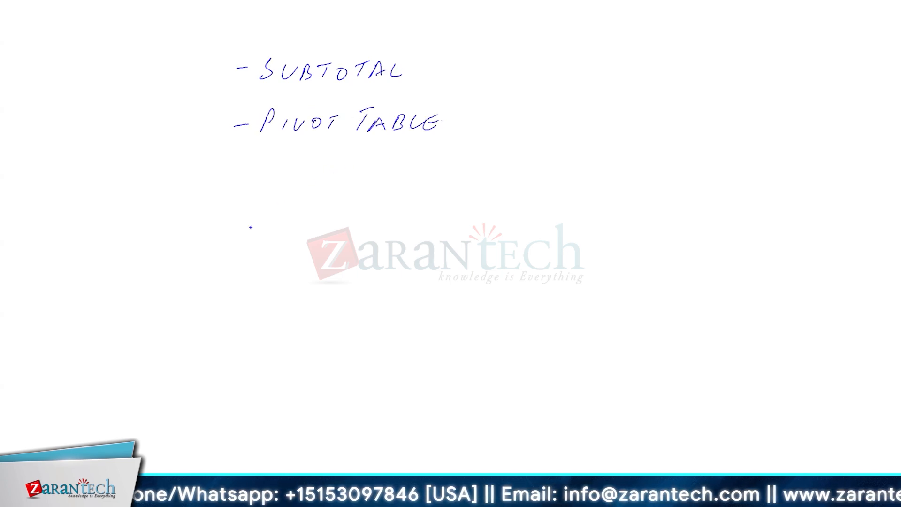
- Handwrite "CHARTS" as another dashed list item, leaving a gap below PIVOT TABLE
drag(230, 257, 272, 262)
drag(276, 246, 284, 261)
drag(287, 261, 320, 263)
mouse_move(324, 246)
mouse_down()
mouse_move(336, 245)
mouse_move(331, 264)
mouse_up()
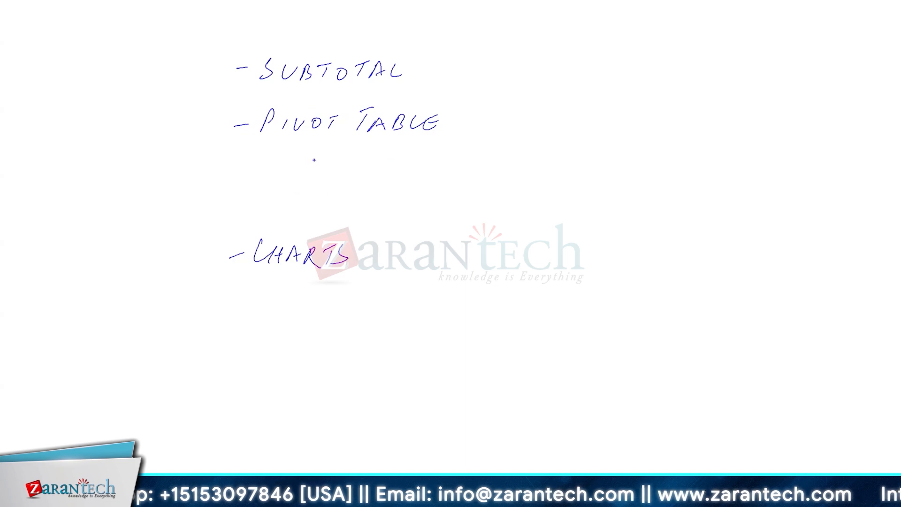
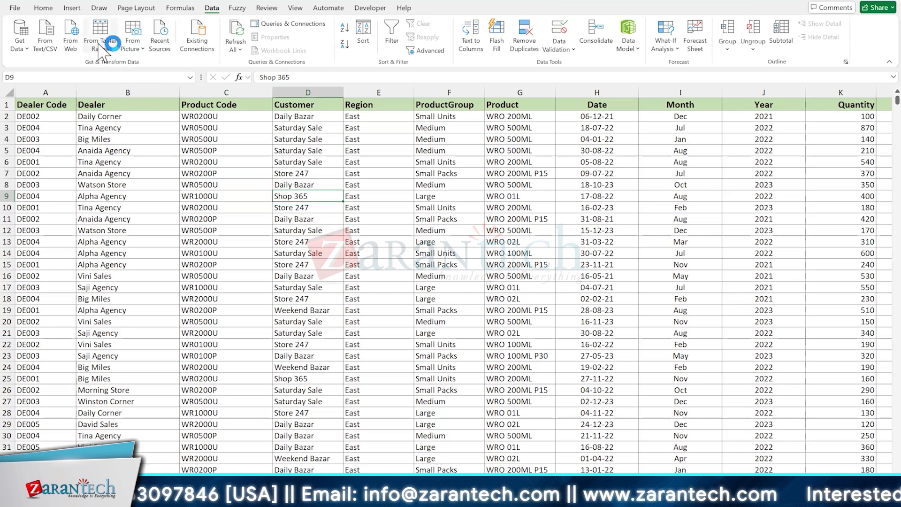
- Examine the PivotTable source choices for the transactions table, including From Table/Range, and return to the Customer column without inserting anything
click(74, 9)
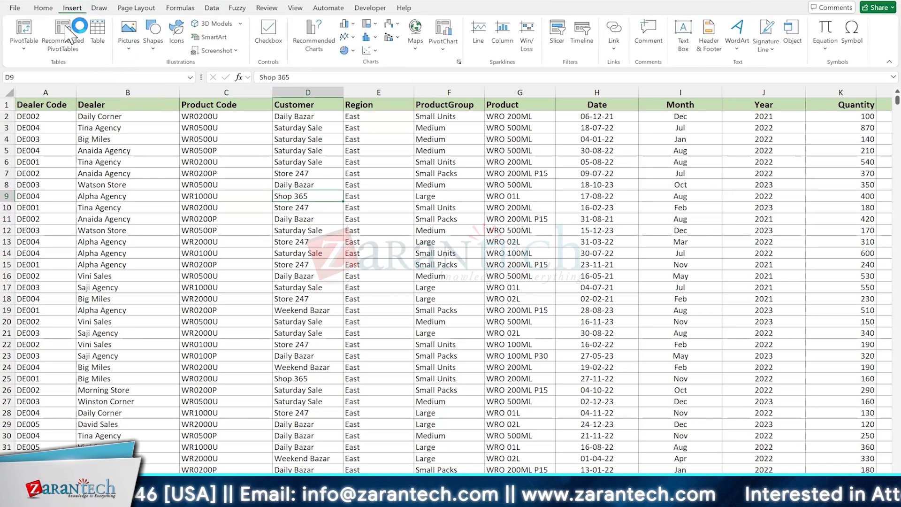
click(35, 48)
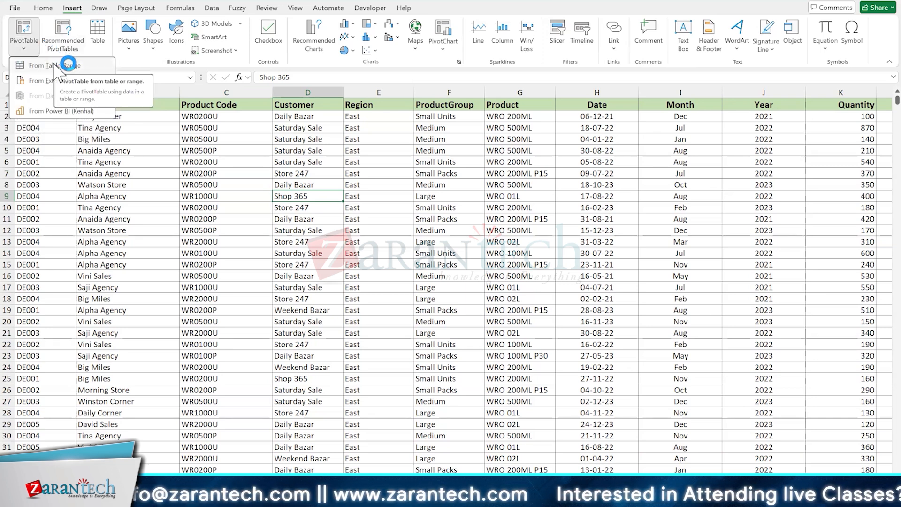
click(54, 65)
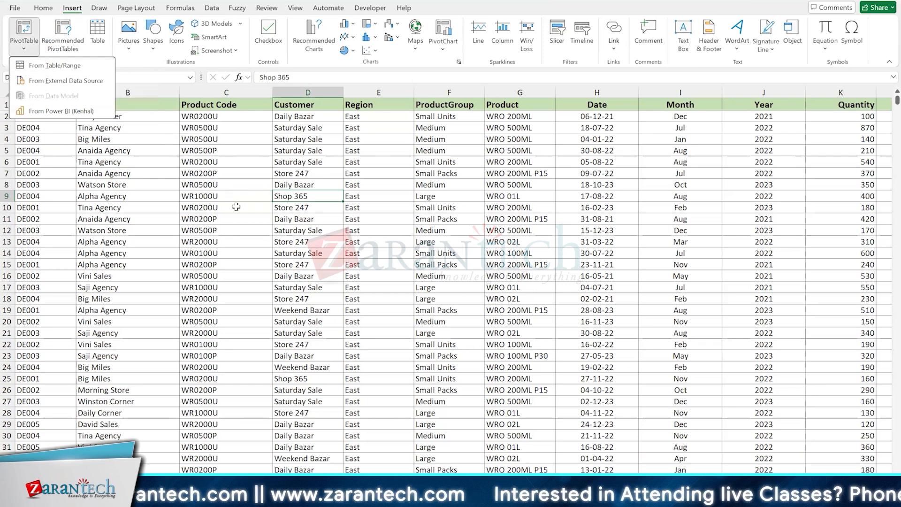
click(283, 286)
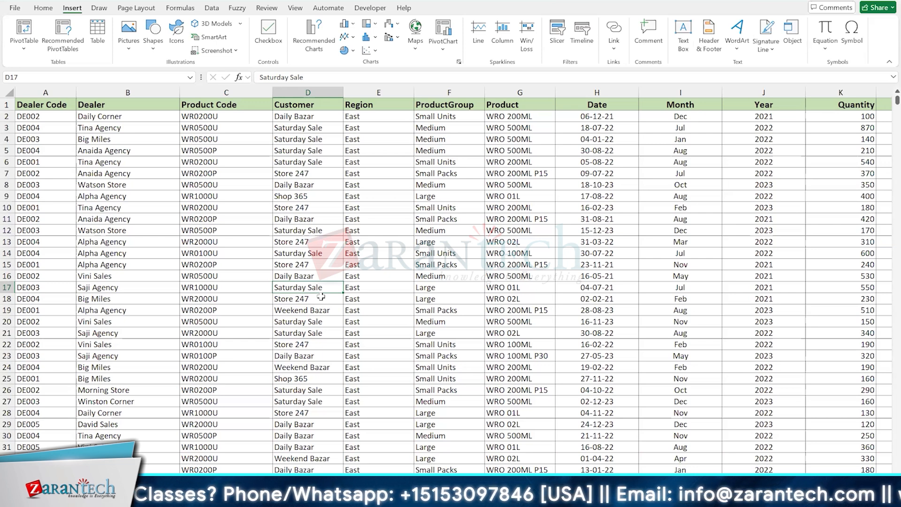
- Highlight sample blocks F4:G11 and F14:G21 of the ProductGroup and Product columns in the transactions table
click(317, 240)
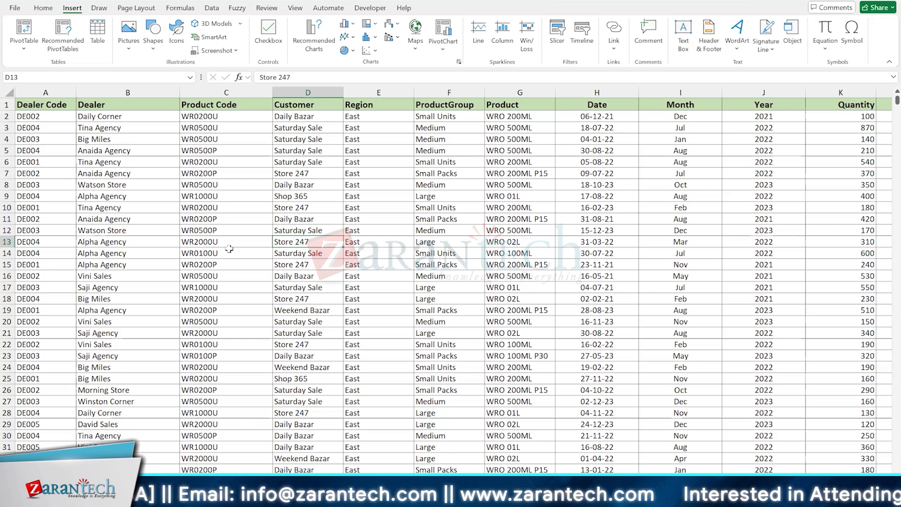
drag(473, 143, 533, 217)
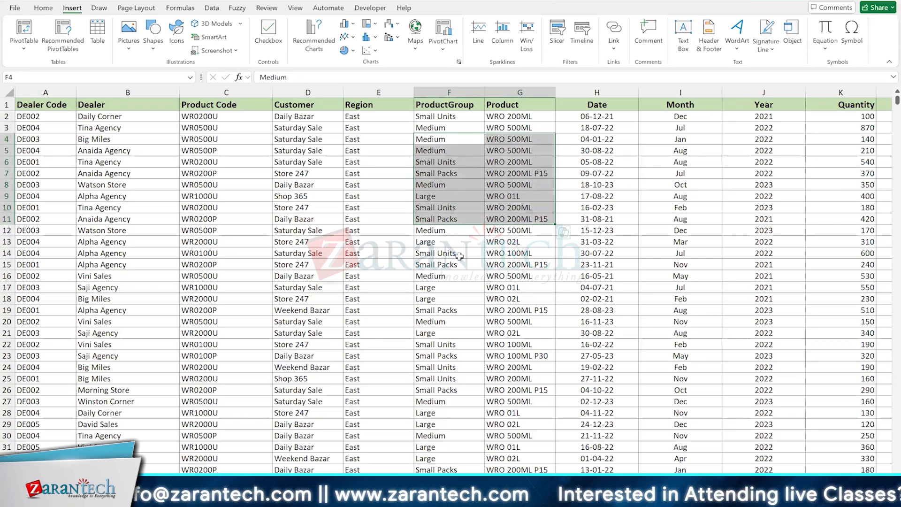
drag(451, 256, 511, 337)
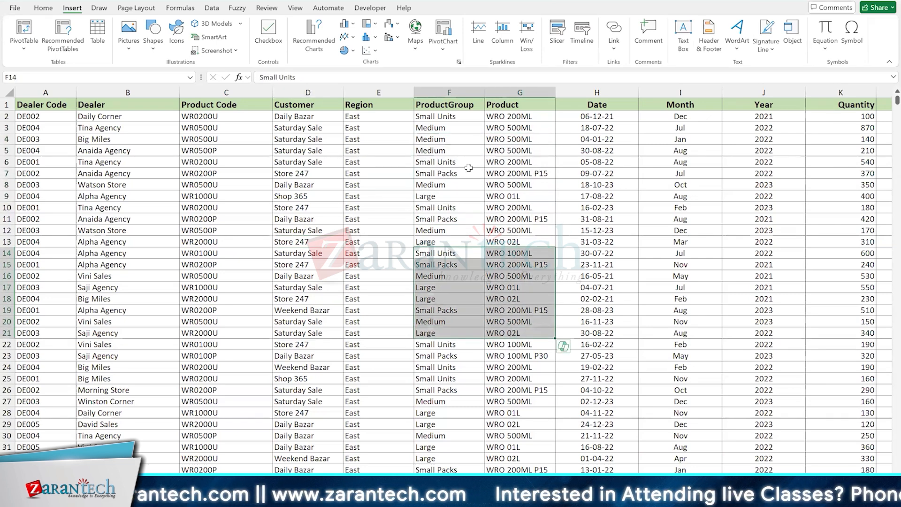
click(460, 187)
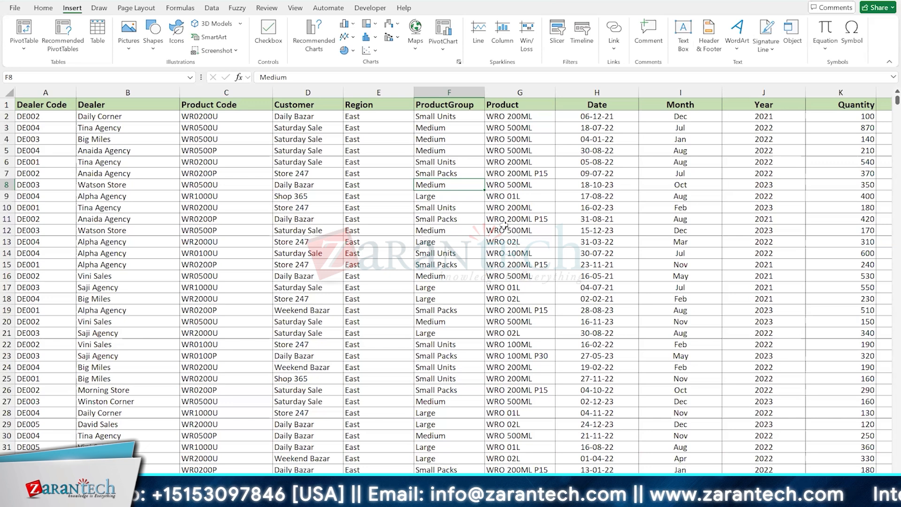
click(370, 194)
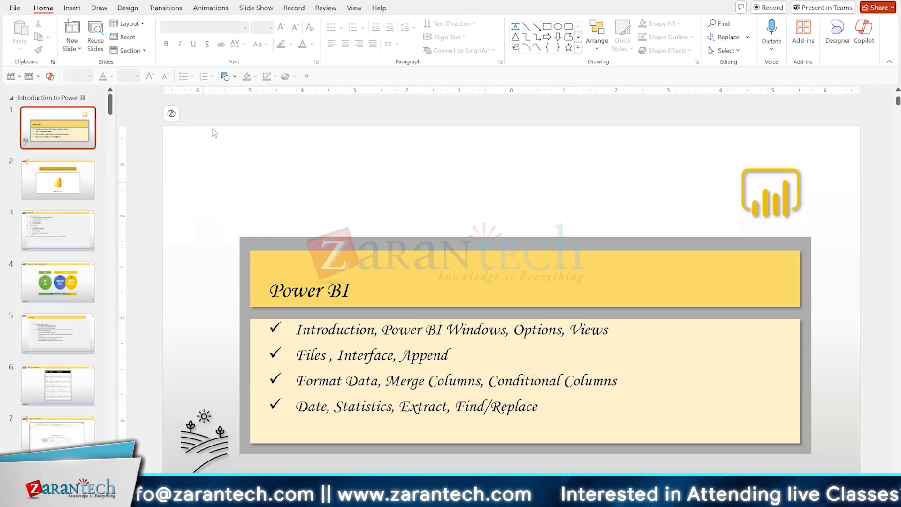
- Switch to the Power BI presentation in PowerPoint and look through the opening slides, including Data Transformation, up to Size Dynamics
scroll(217, 173, down, 3)
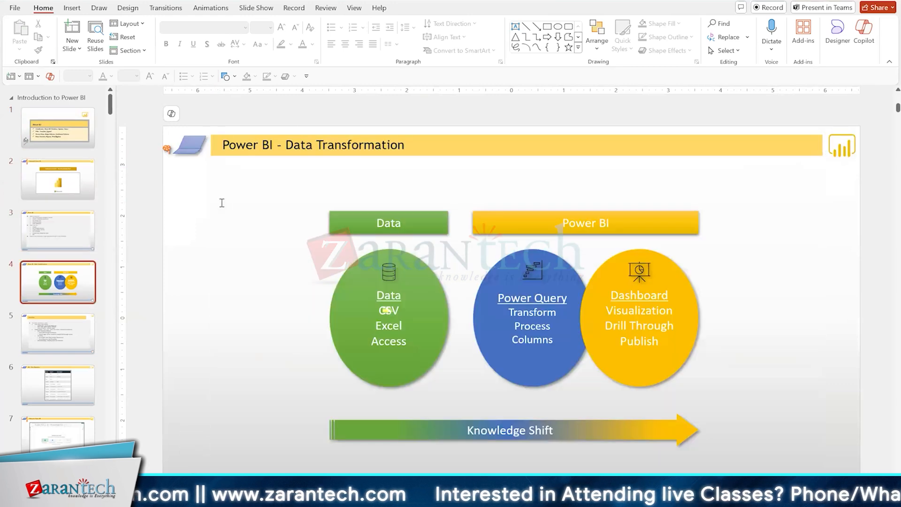
click(336, 318)
click(276, 273)
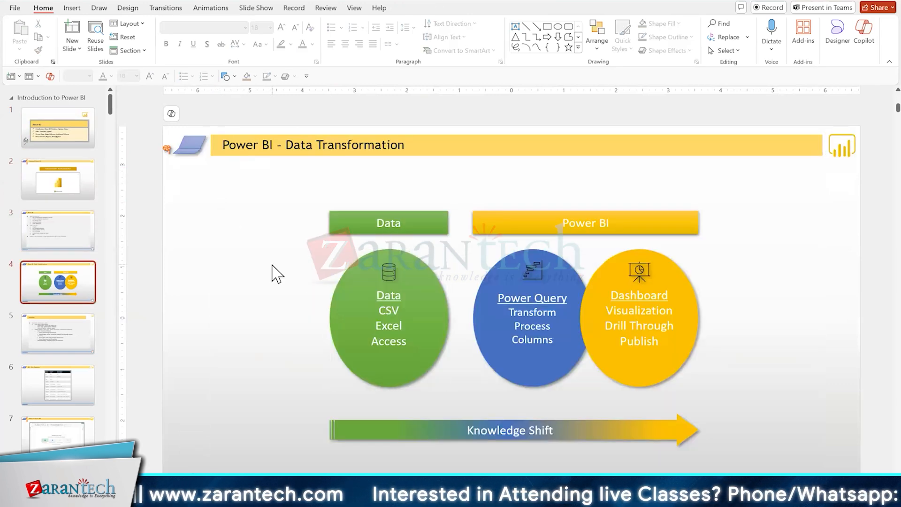
scroll(277, 273, down, 2)
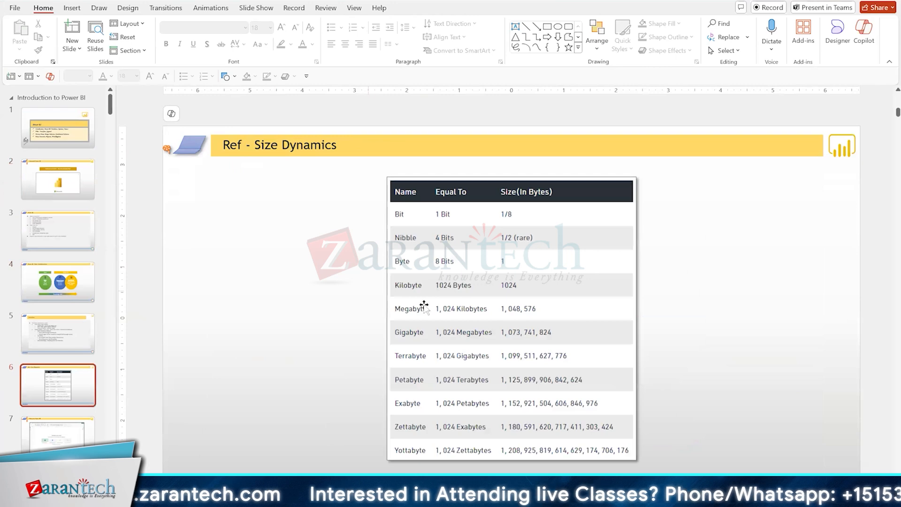
click(486, 178)
click(324, 300)
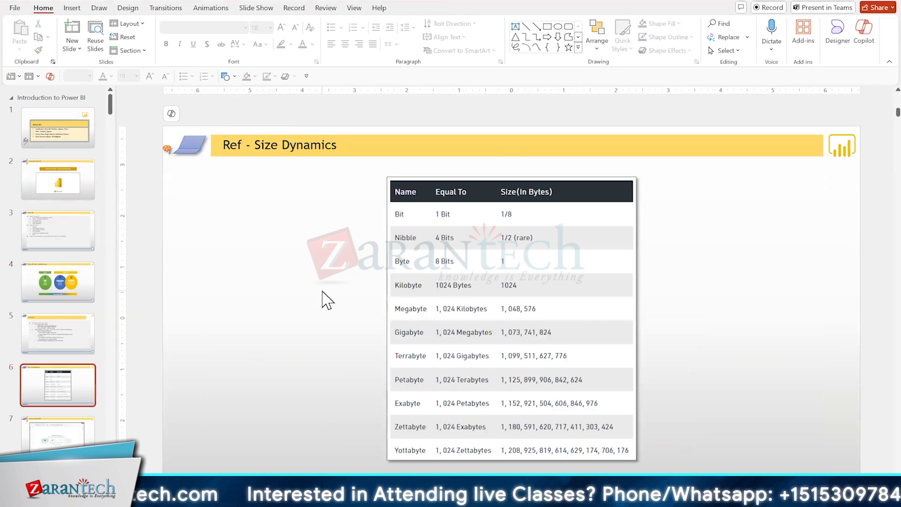
- Advance to the Desktop Window slide and point out its DAX Query and Model View illustrations
scroll(327, 301, down, 1)
scroll(327, 301, down, 1)
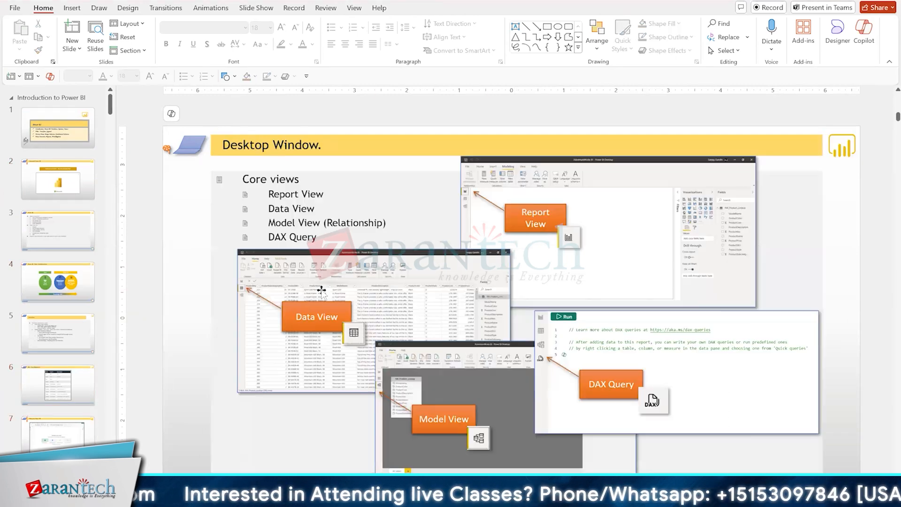
click(460, 288)
click(587, 260)
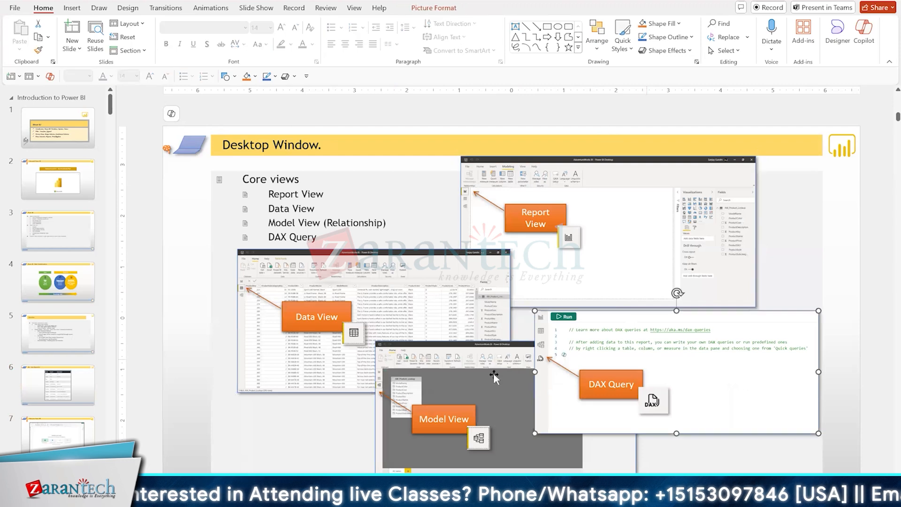
click(458, 396)
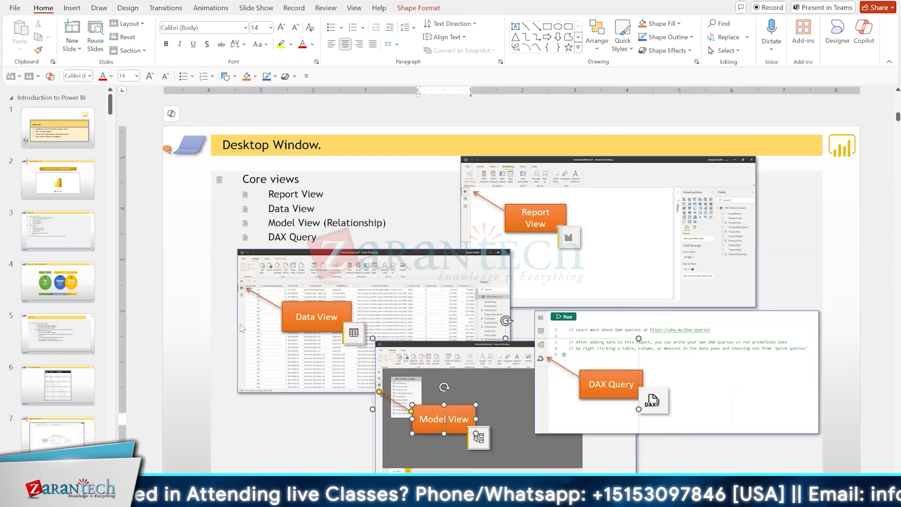
click(148, 260)
- Browse the slides on Power Query Editor, report options, Upload Data and Excel File up to Remove Top Rows
scroll(147, 261, down, 2)
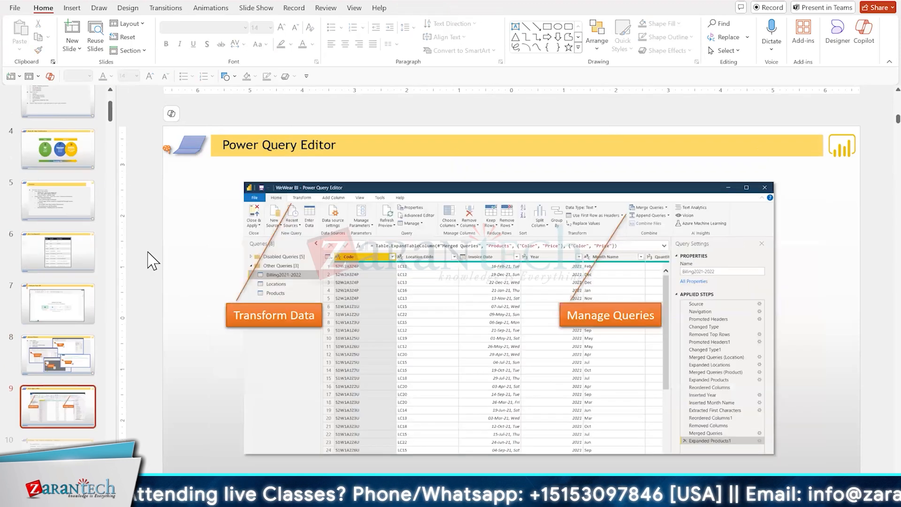
scroll(149, 259, down, 3)
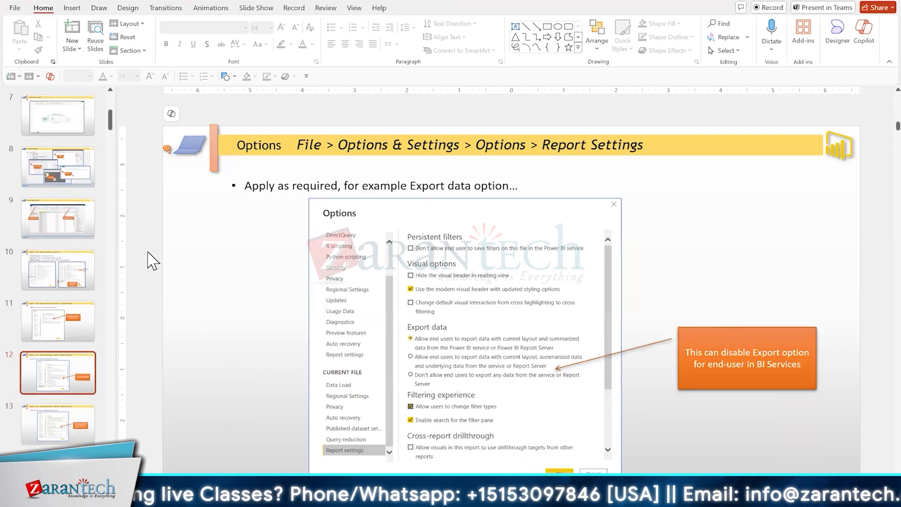
scroll(151, 261, down, 1)
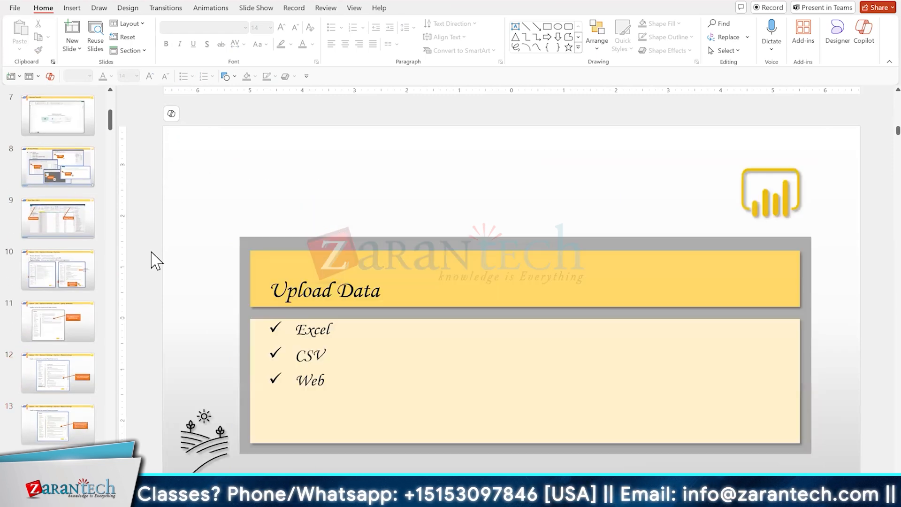
scroll(151, 260, down, 1)
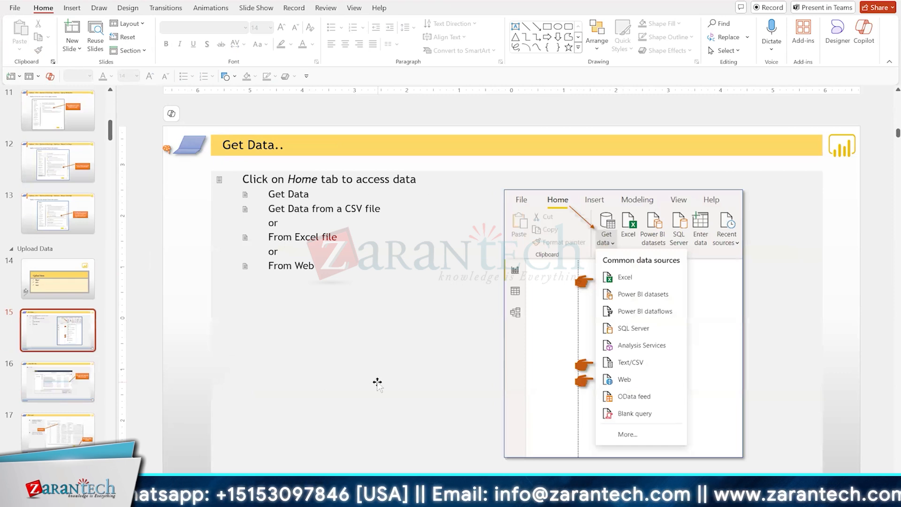
scroll(377, 383, down, 4)
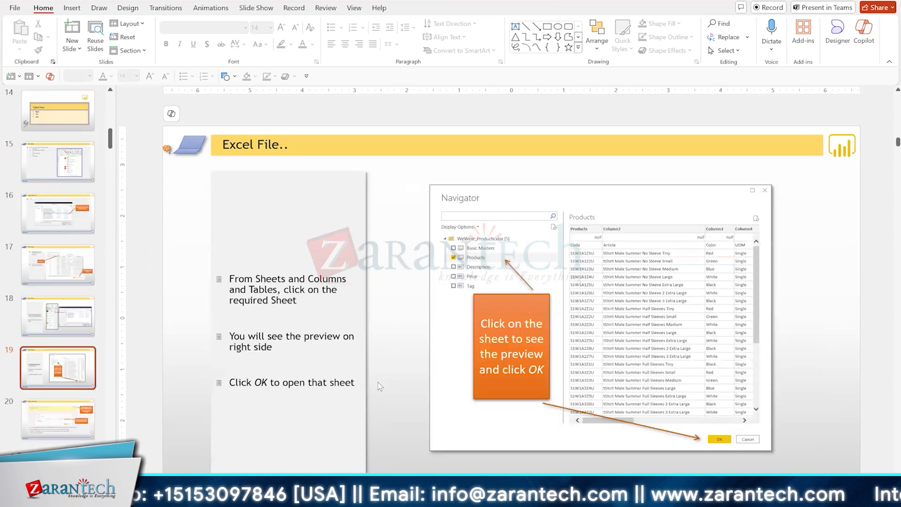
scroll(379, 382, down, 4)
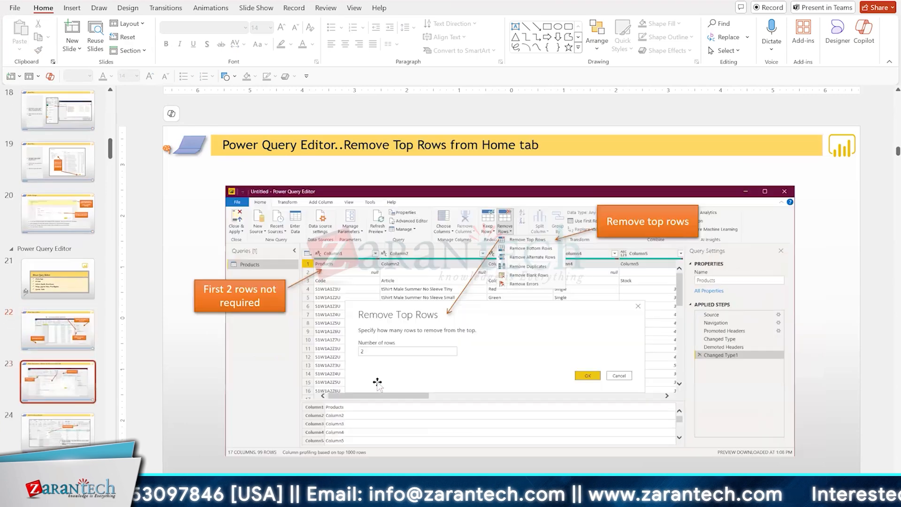
scroll(377, 382, down, 1)
- Go back to the Report Settings options slides and browse forward past Folder Change to the Options - Power Query Editor slide
scroll(377, 382, up, 4)
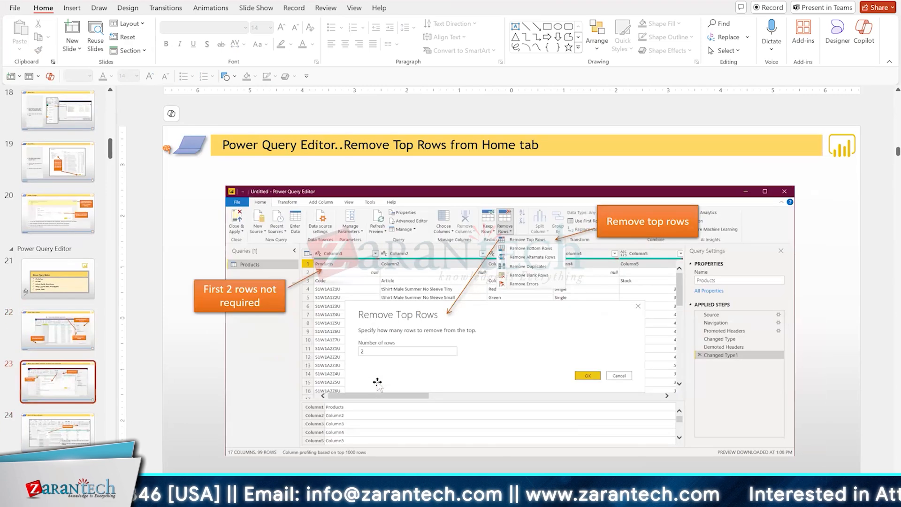
scroll(377, 382, up, 3)
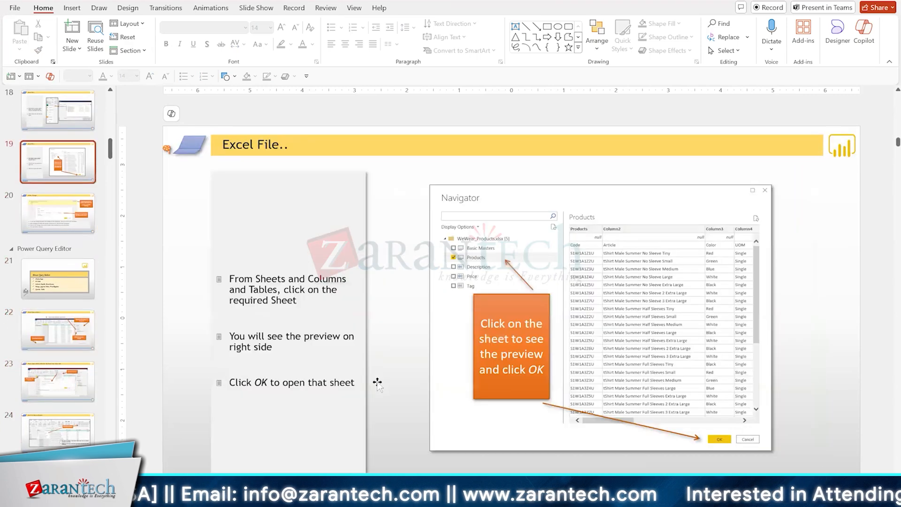
scroll(378, 383, up, 4)
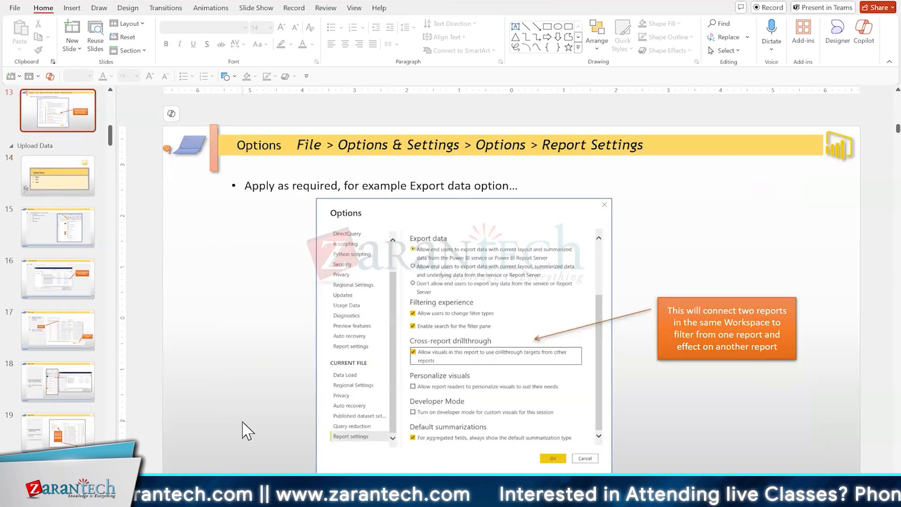
scroll(247, 430, up, 1)
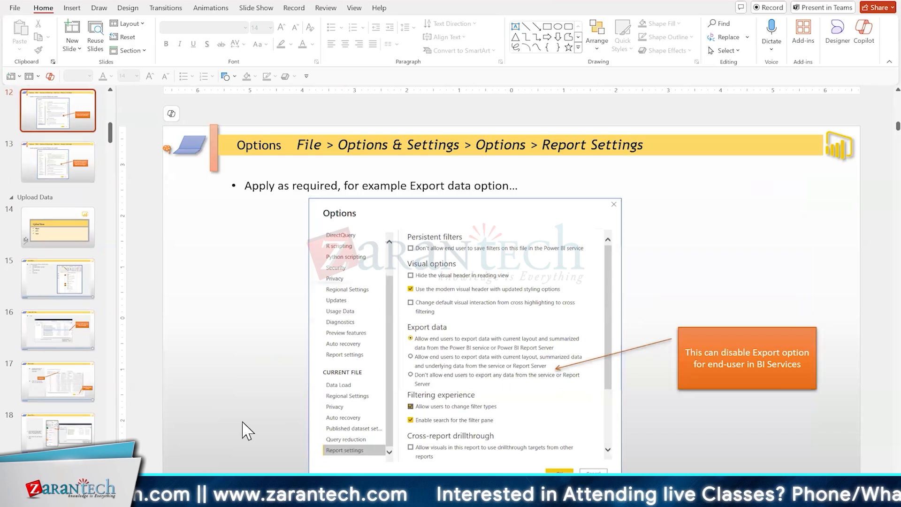
scroll(247, 431, down, 8)
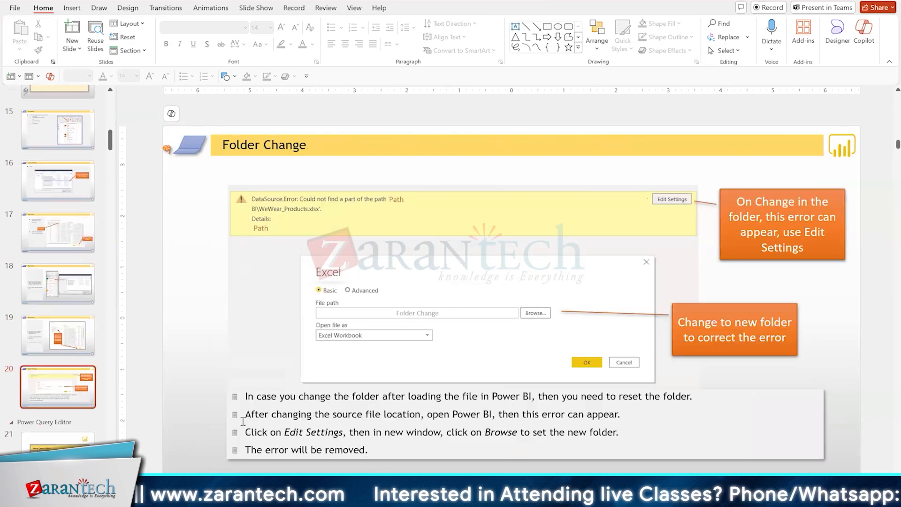
scroll(242, 421, down, 5)
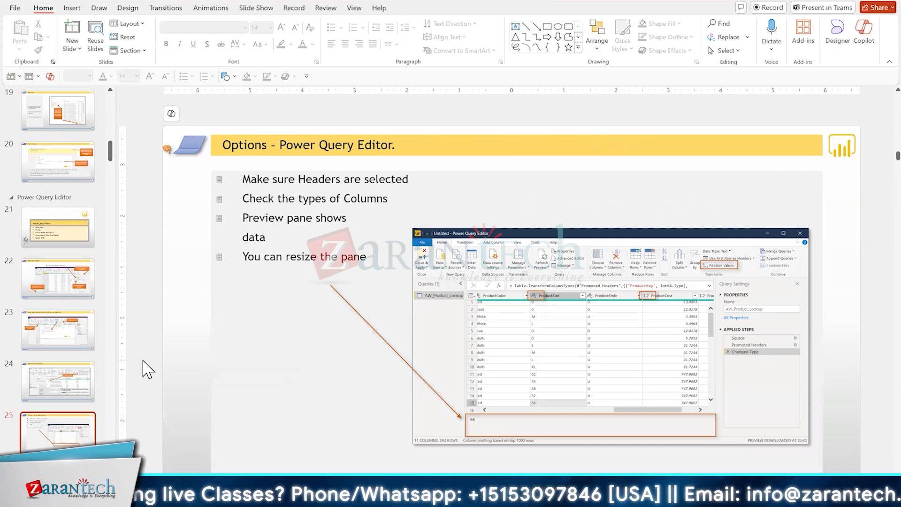
- Check the slide count in the Power BI presentation's file properties and return to the slides
click(15, 8)
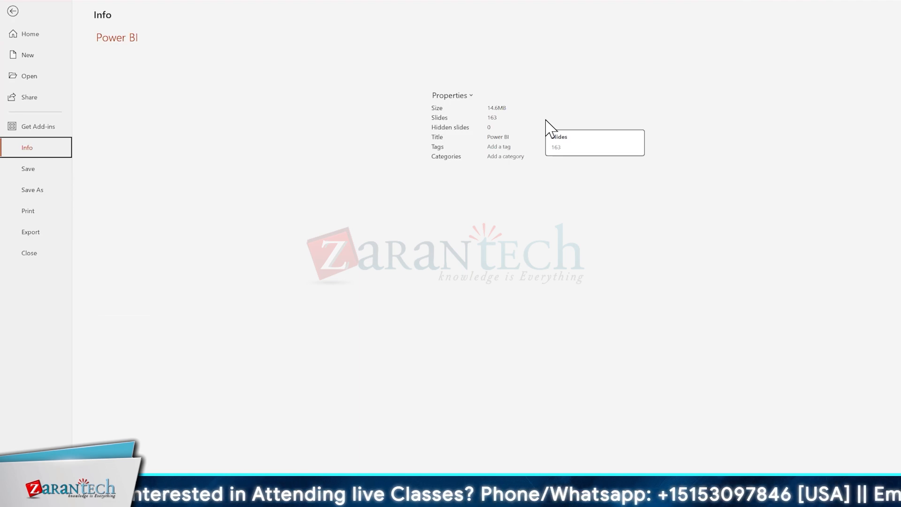
key(Escape)
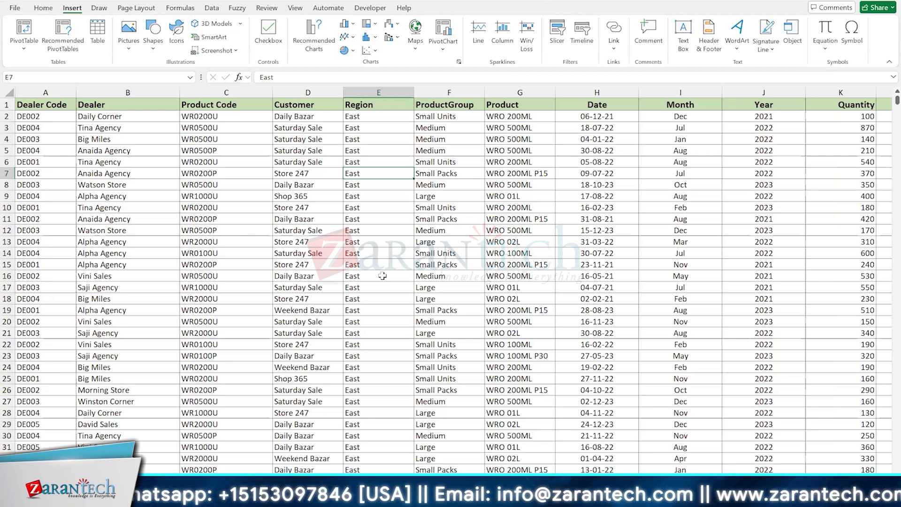
- Switch back to Excel and select SUBTOTAL in the sheet's list of features that do not require entire table selection
click(320, 199)
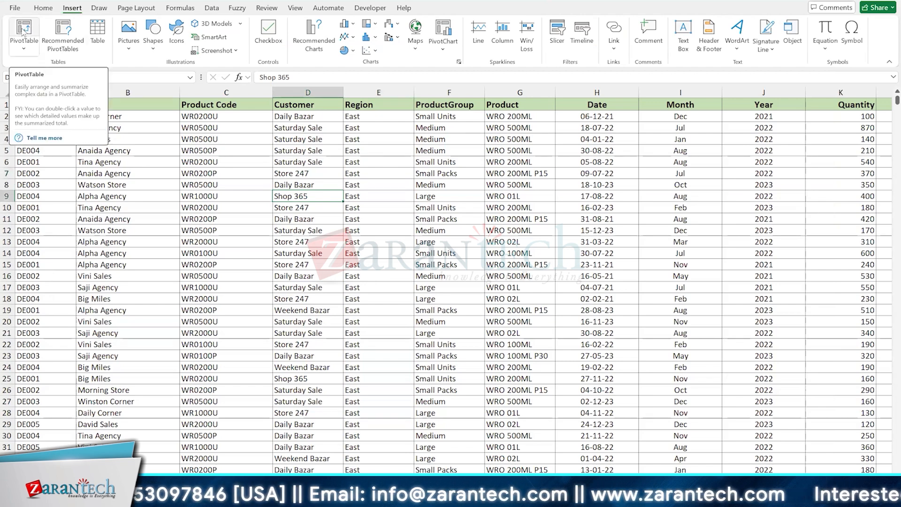
click(366, 300)
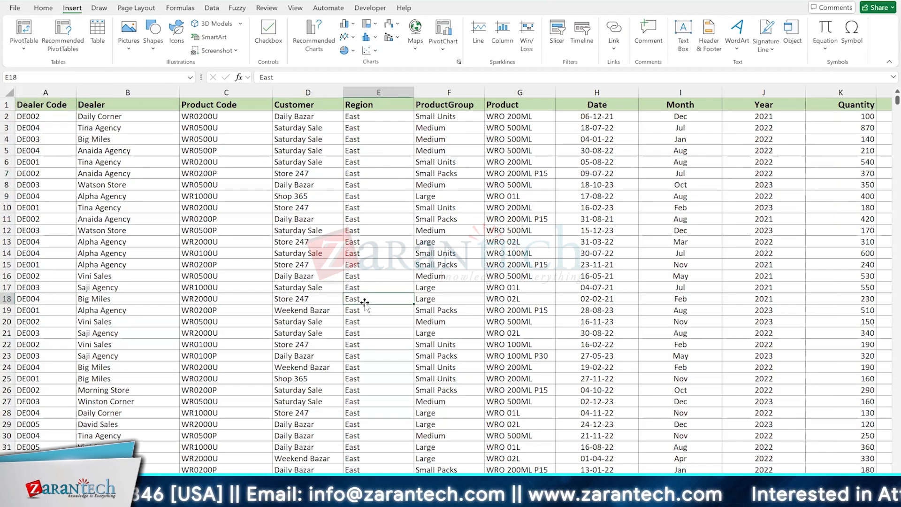
scroll(306, 412, down, 5)
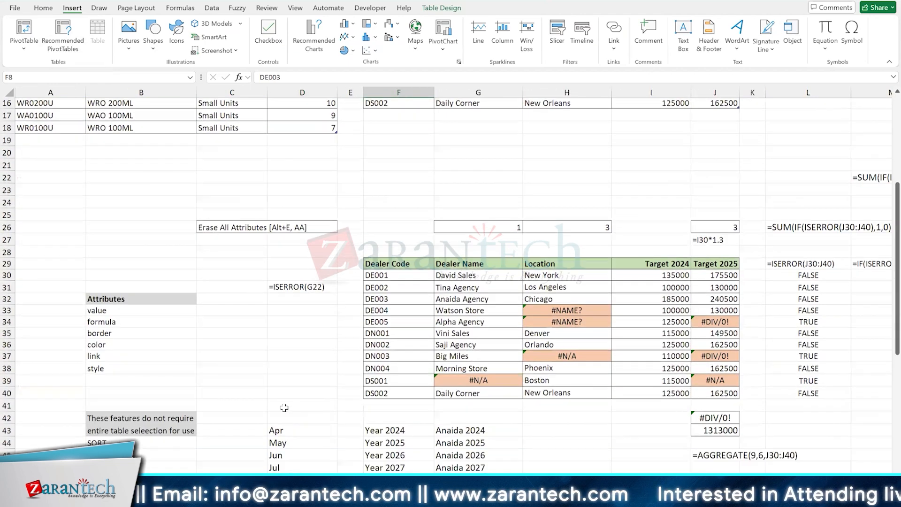
scroll(284, 407, down, 4)
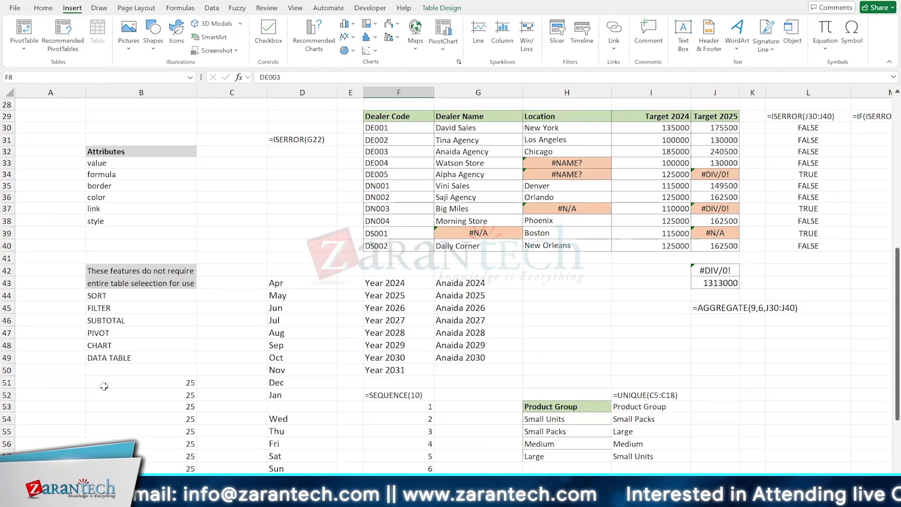
click(114, 321)
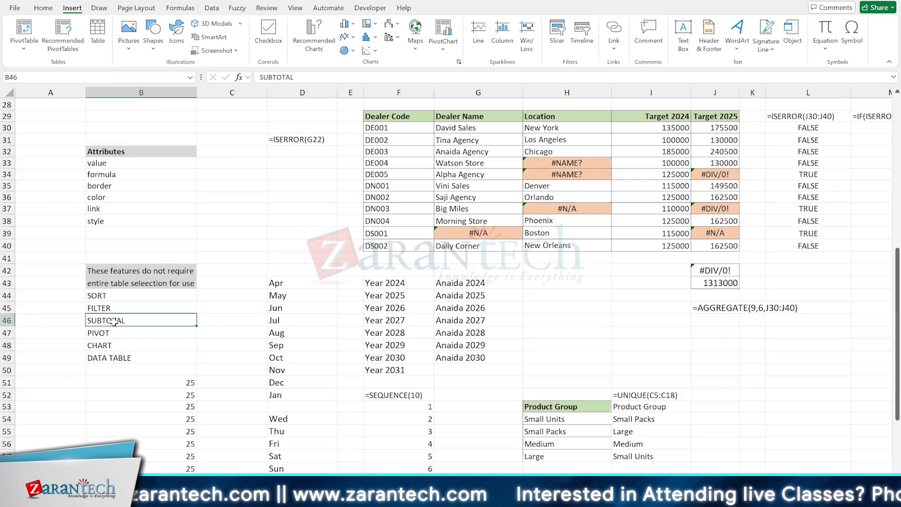
- Go through the SORT, FILTER, PIVOT, DATA TABLE and CHART entries in the features list, finishing on PIVOT
click(114, 296)
click(119, 310)
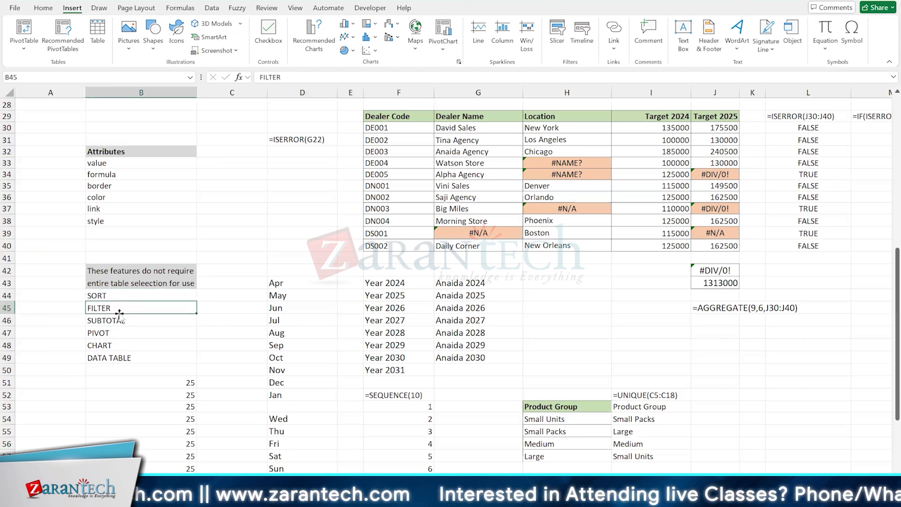
click(120, 334)
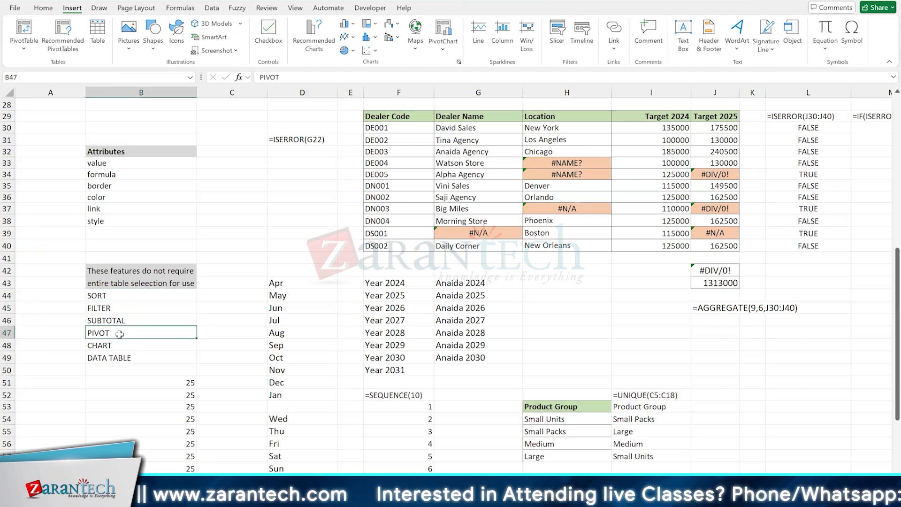
click(139, 359)
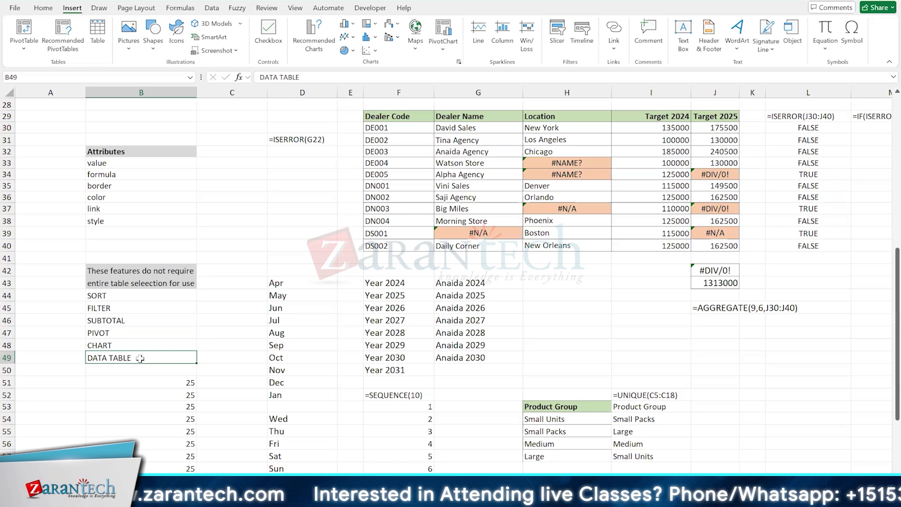
click(124, 331)
click(127, 344)
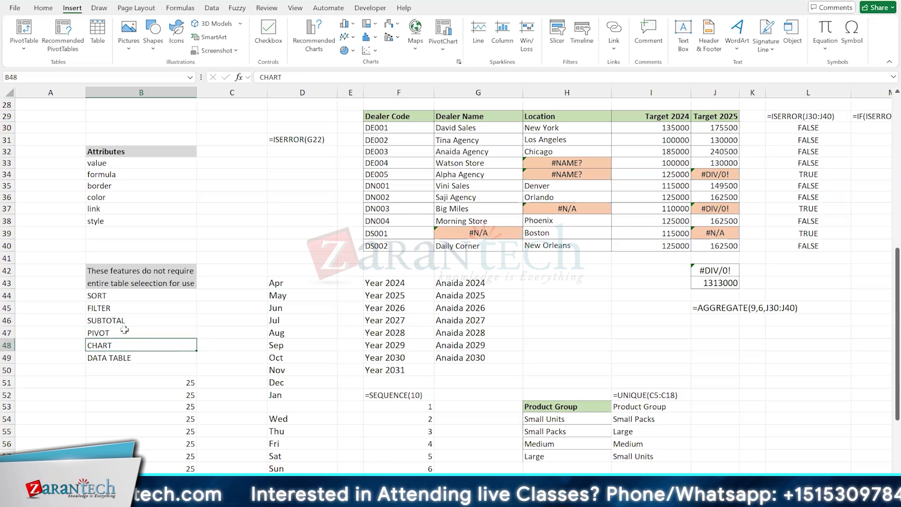
click(124, 330)
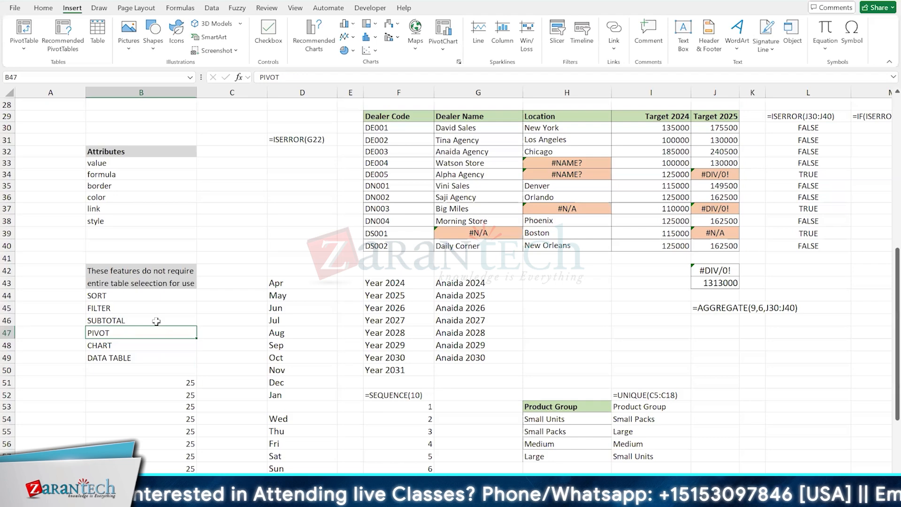
- Go from the Masters sheet through the following sheets to the Pivot Source sheet with the transactions data
scroll(157, 321, up, 3)
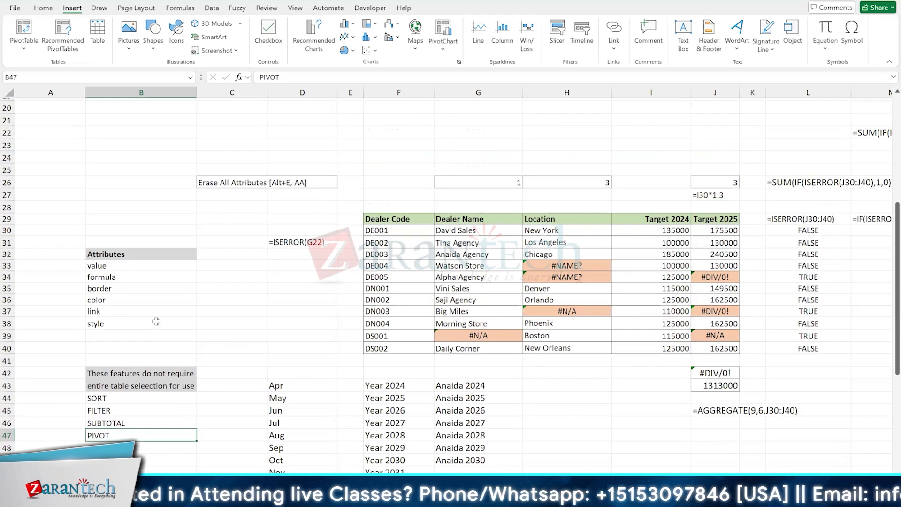
key(ctrl+Home)
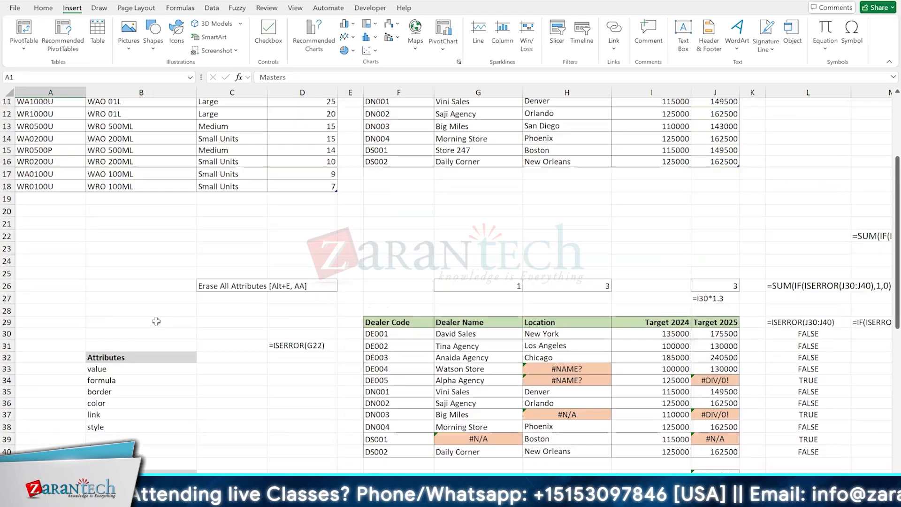
key(ctrl+Page_Down)
key(ctrl+Page_Down)
key(ctrl+Page_Down)
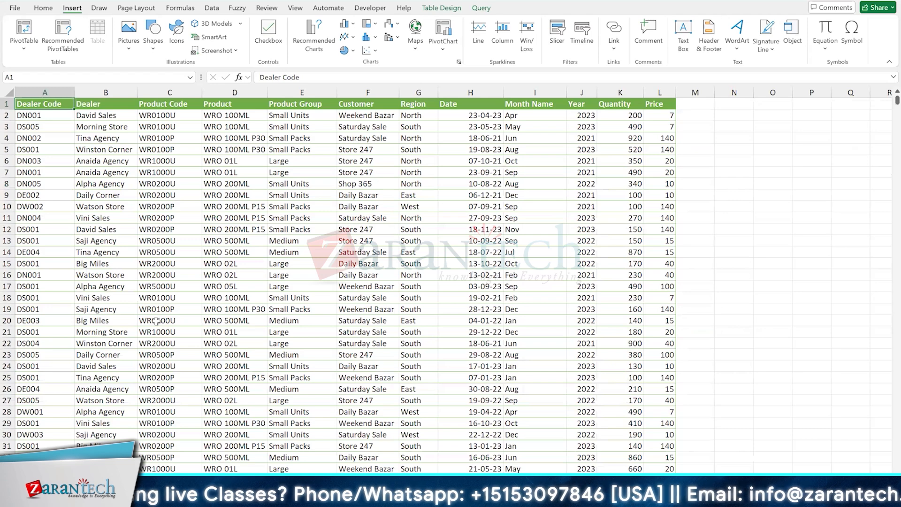
key(ctrl+Page_Down)
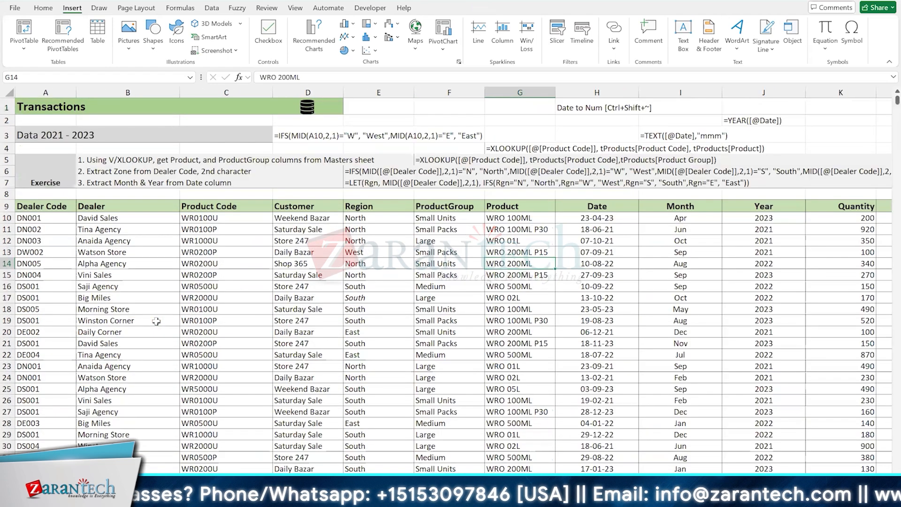
key(ctrl+Page_Down)
key(ctrl+Page_Down)
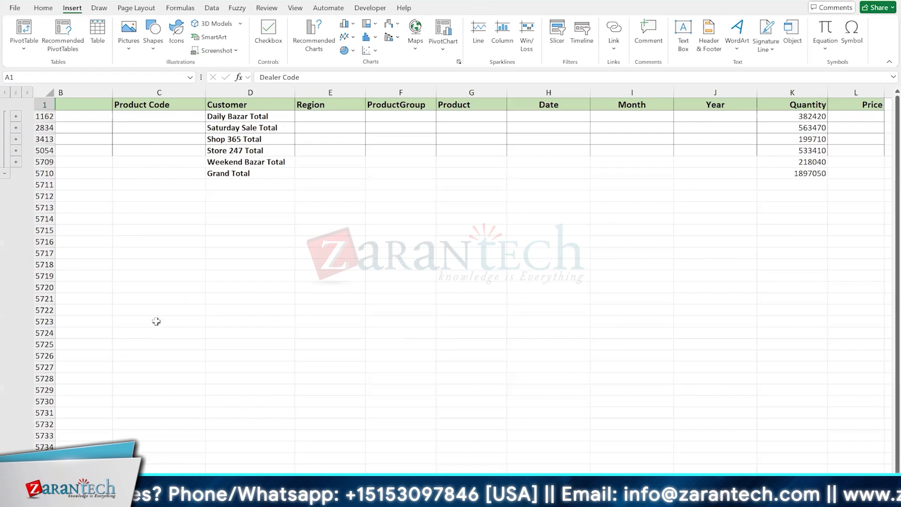
click(316, 275)
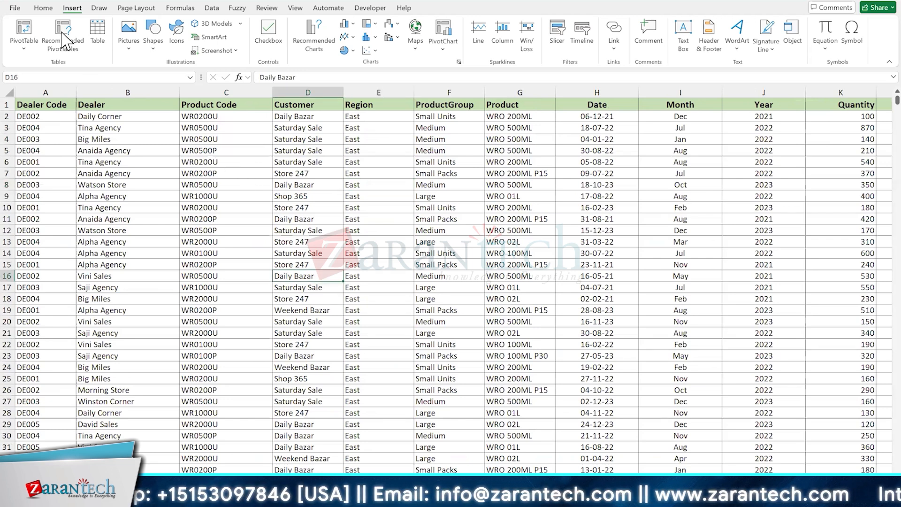
- Create a PivotTable on a new worksheet from the Pivot Source data, starting from a cell in the Region column
click(383, 287)
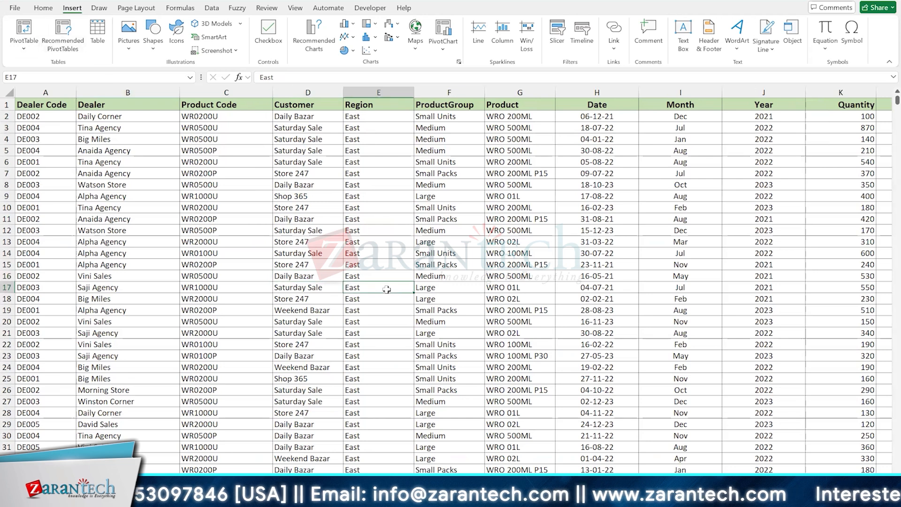
click(19, 34)
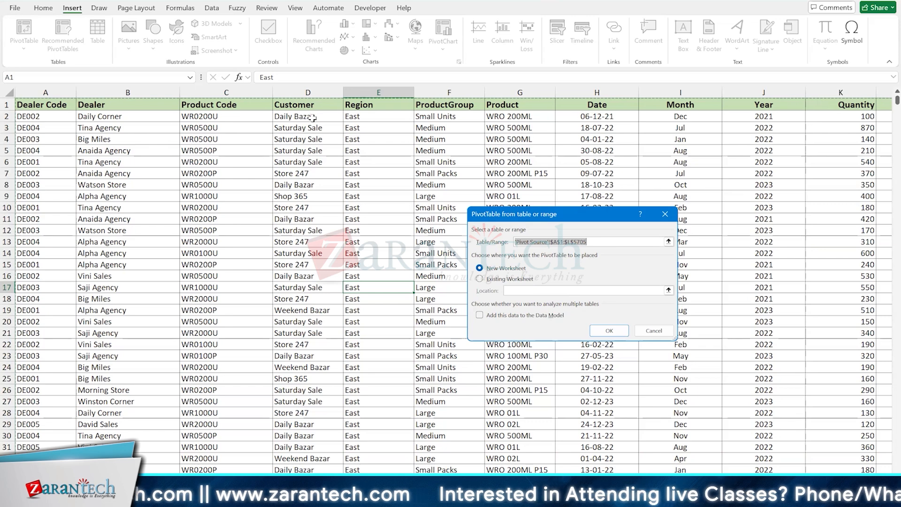
click(609, 331)
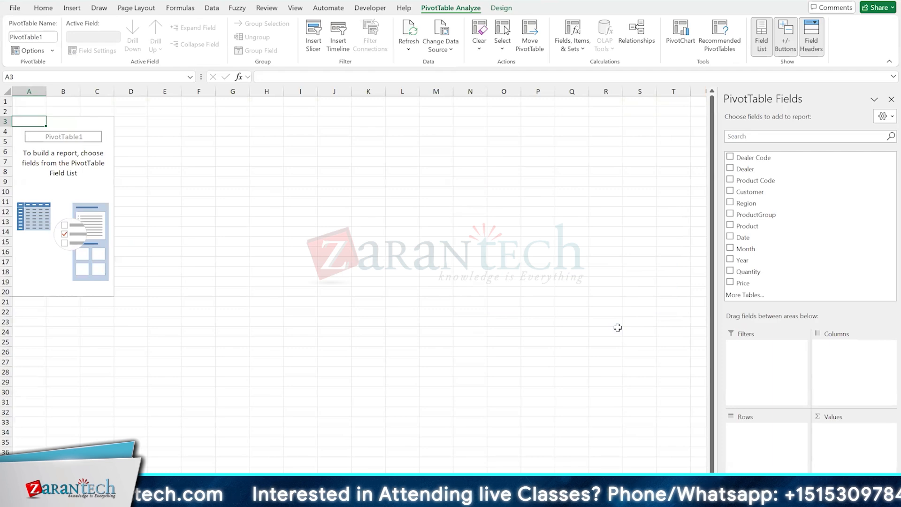
scroll(618, 327, up, 2)
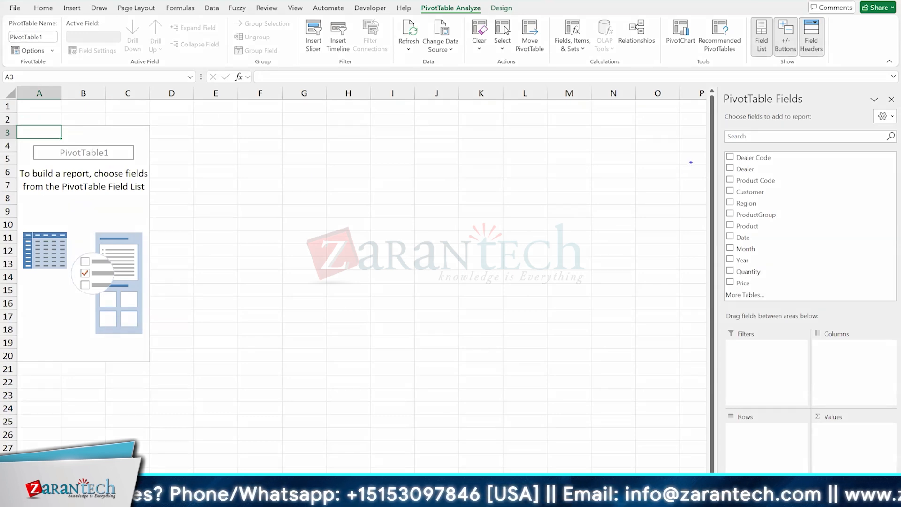
- Box the text and date fields in blue ink, label them G, and mark the Filters, Columns and Rows areas with G
mouse_move(685, 161)
mouse_down()
mouse_move(753, 197)
mouse_move(828, 268)
mouse_up()
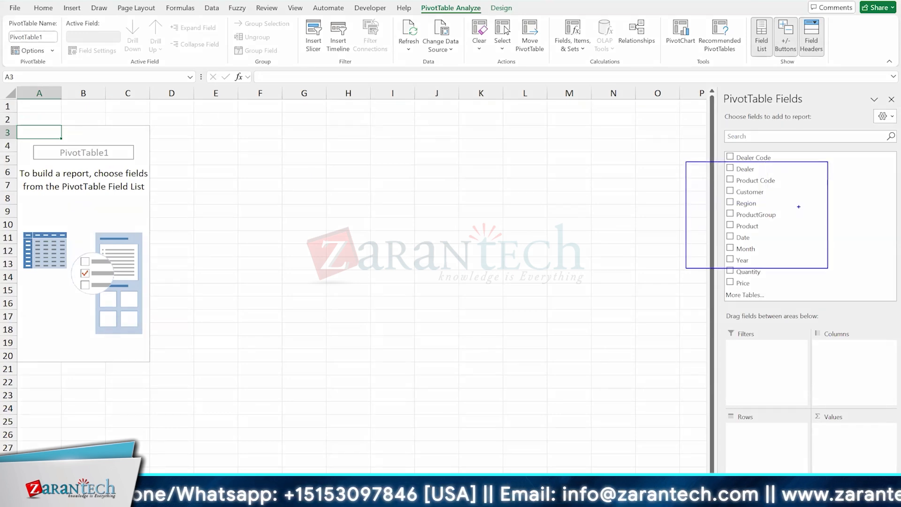
mouse_move(800, 193)
mouse_down()
mouse_move(792, 203)
mouse_move(800, 223)
mouse_up()
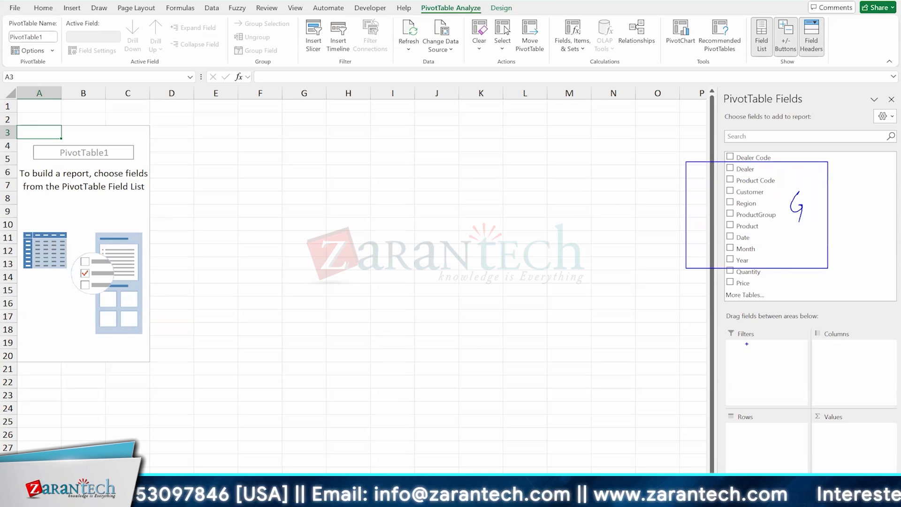
drag(744, 346, 756, 343)
drag(836, 345, 846, 343)
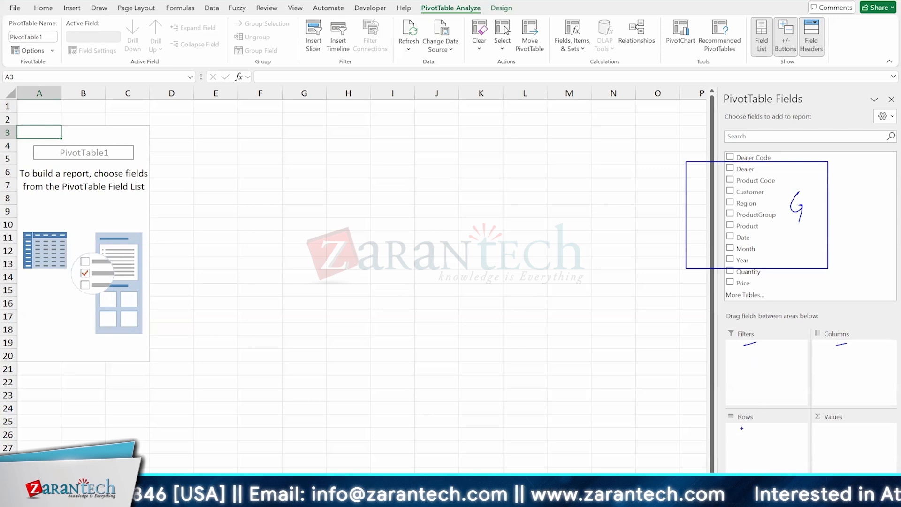
drag(743, 426, 755, 423)
drag(769, 362, 777, 382)
mouse_move(840, 358)
mouse_down()
mouse_move(832, 367)
mouse_move(838, 385)
mouse_up()
drag(775, 432, 773, 460)
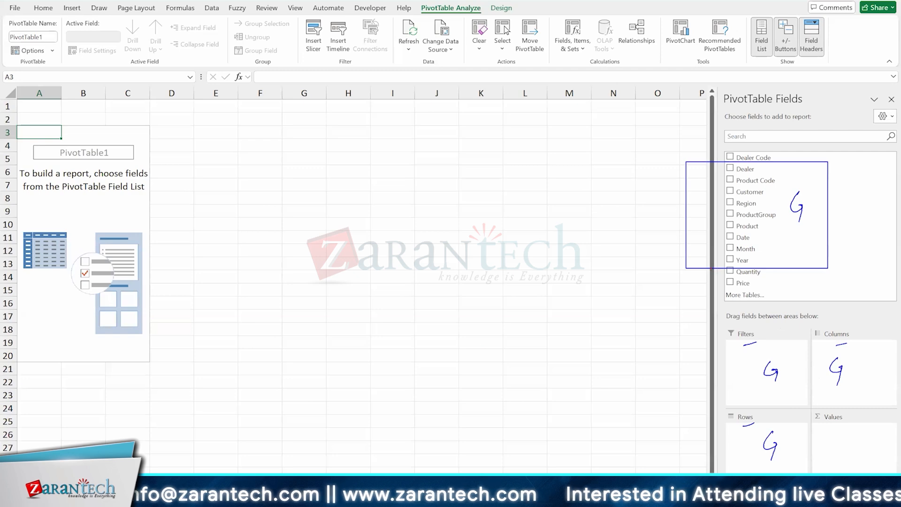
- Box the Quantity and Price fields in red ink, label them N, and mark the Values area with N
drag(712, 269, 810, 287)
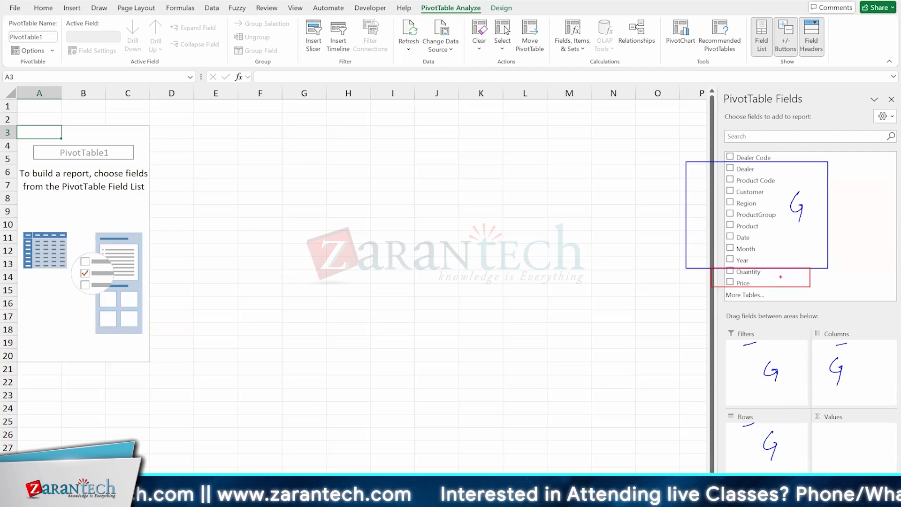
drag(778, 281, 797, 269)
mouse_move(832, 446)
mouse_down()
mouse_move(842, 450)
mouse_move(847, 440)
mouse_up()
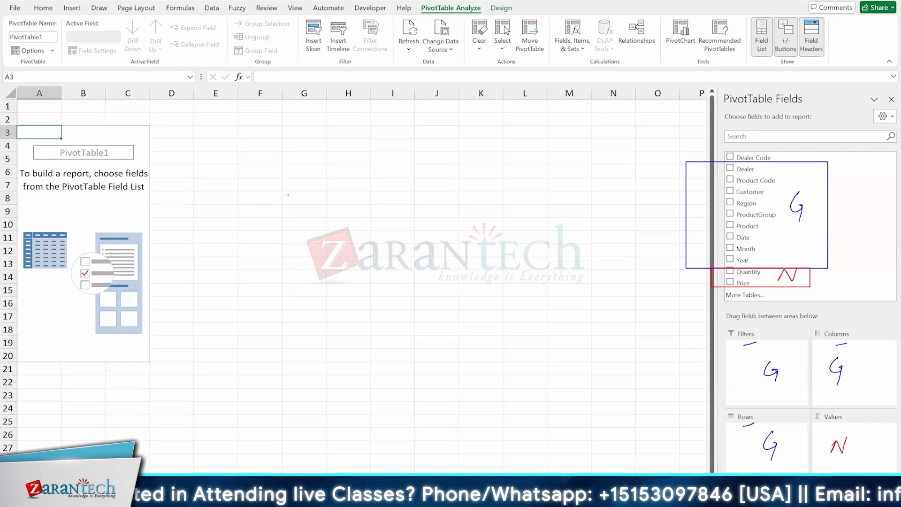
- Handwrite the list SUMMARY, CROSSTAB, HIERARCHY over the empty grid and draw lines from Rows to Columns and Values
mouse_move(287, 195)
mouse_down()
mouse_move(340, 190)
mouse_move(349, 202)
mouse_move(413, 196)
mouse_move(415, 204)
mouse_up()
mouse_move(415, 193)
mouse_down()
mouse_move(423, 196)
mouse_move(418, 207)
mouse_up()
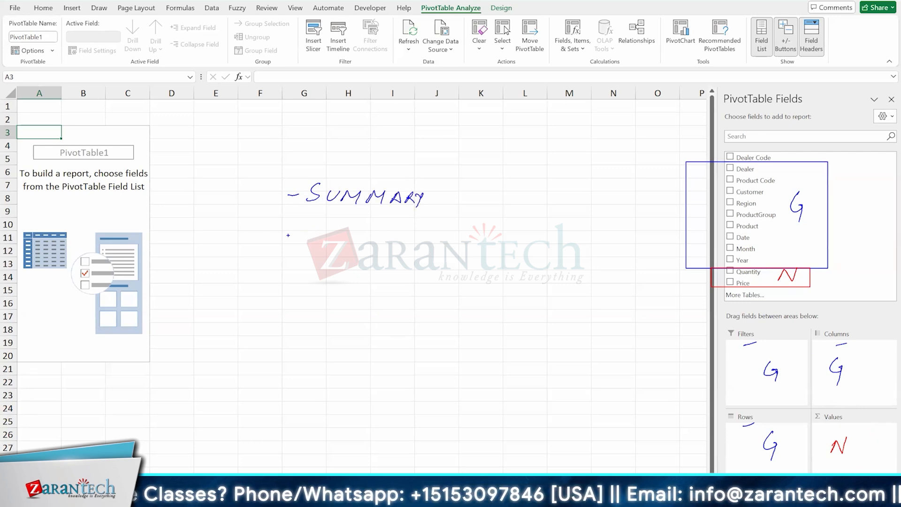
mouse_move(289, 239)
mouse_down()
mouse_move(336, 242)
mouse_move(343, 234)
mouse_move(348, 243)
mouse_up()
mouse_move(373, 230)
mouse_down()
mouse_move(359, 245)
mouse_move(385, 245)
mouse_move(393, 233)
mouse_up()
mouse_move(395, 241)
mouse_down()
mouse_move(400, 230)
mouse_move(403, 243)
mouse_up()
mouse_move(411, 241)
mouse_down()
mouse_move(422, 226)
mouse_move(416, 241)
mouse_up()
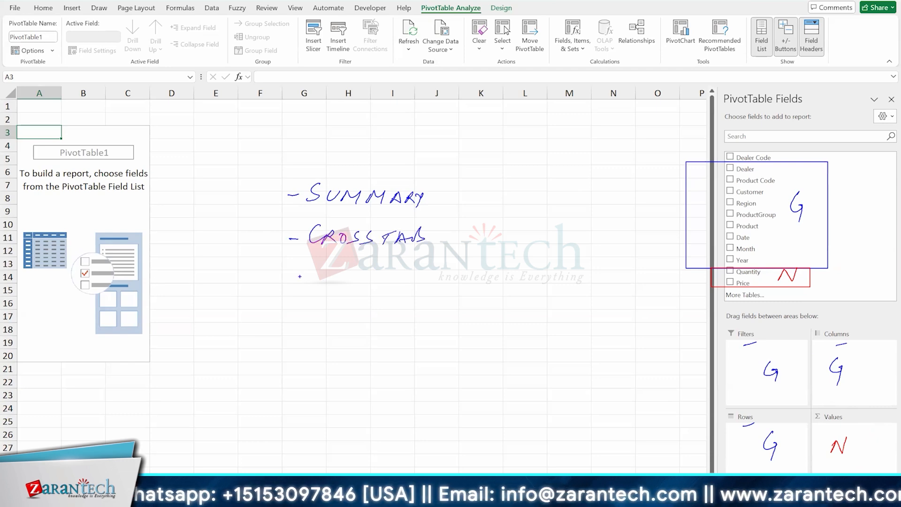
drag(325, 266, 322, 282)
mouse_move(335, 266)
mouse_down()
mouse_move(331, 290)
mouse_move(450, 272)
mouse_up()
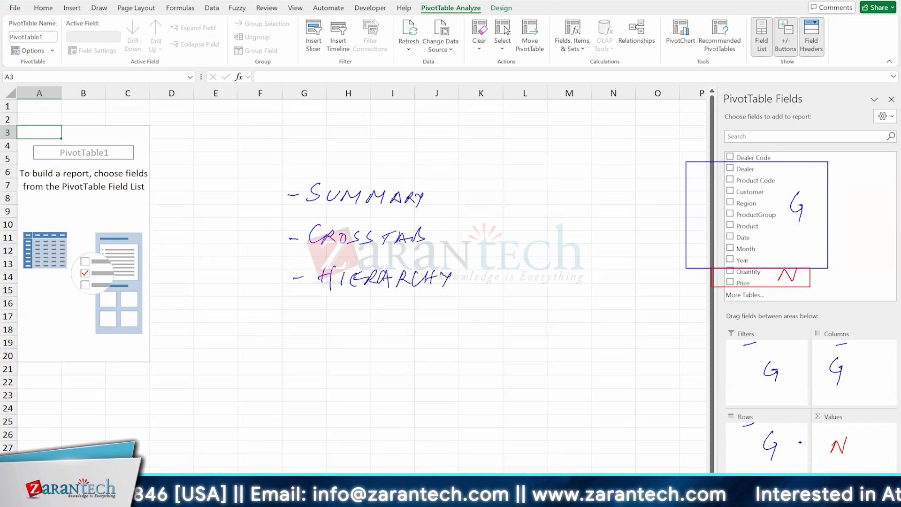
mouse_move(793, 441)
mouse_down()
mouse_move(824, 438)
mouse_move(819, 391)
mouse_up()
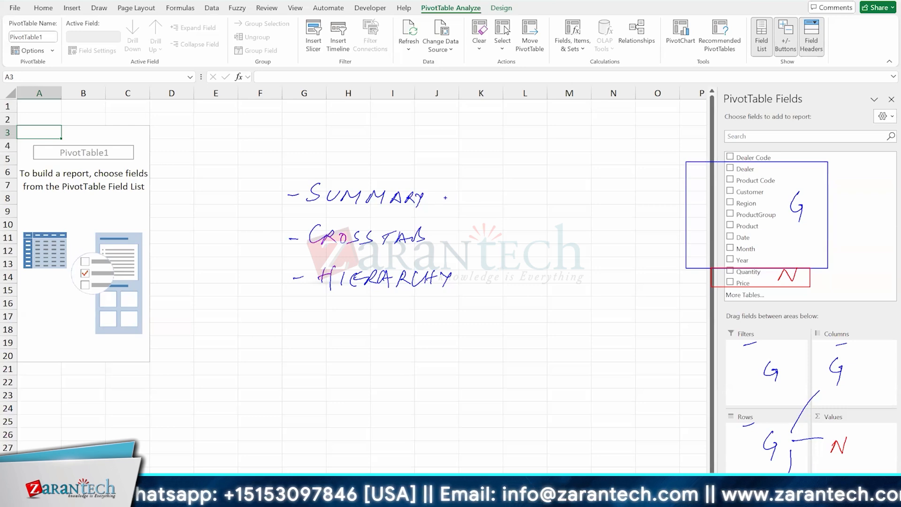
- Add short ink strokes after each of SUMMARY, CROSSTAB and HIERARCHY and underline the three words
drag(444, 199, 463, 192)
drag(516, 199, 529, 197)
drag(539, 203, 559, 198)
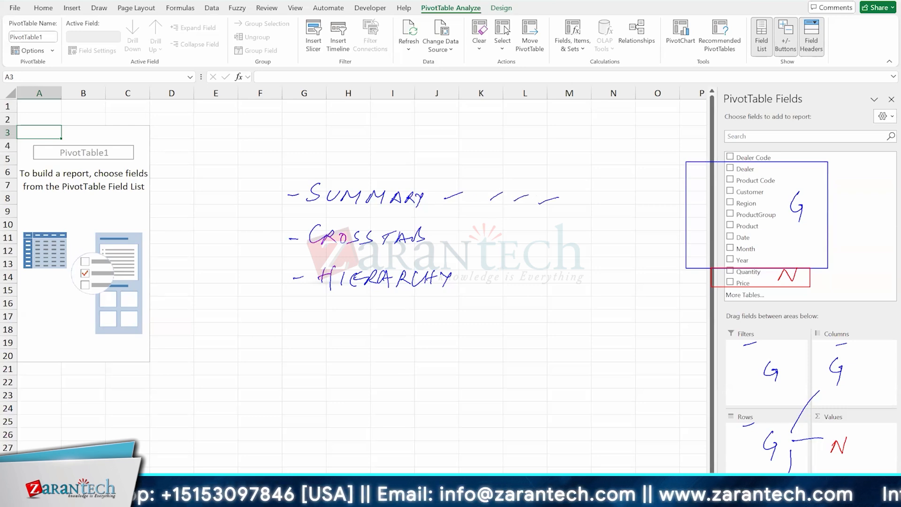
drag(449, 238, 555, 229)
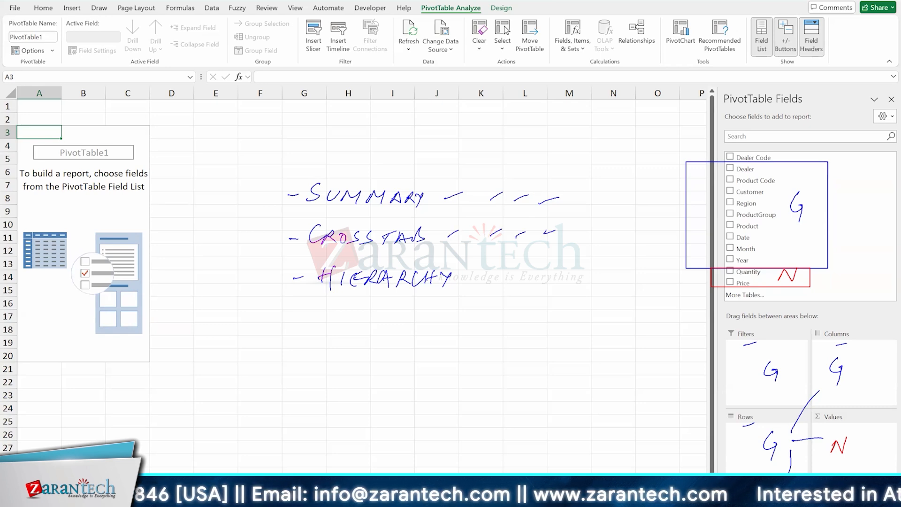
drag(458, 279, 504, 275)
drag(519, 281, 531, 275)
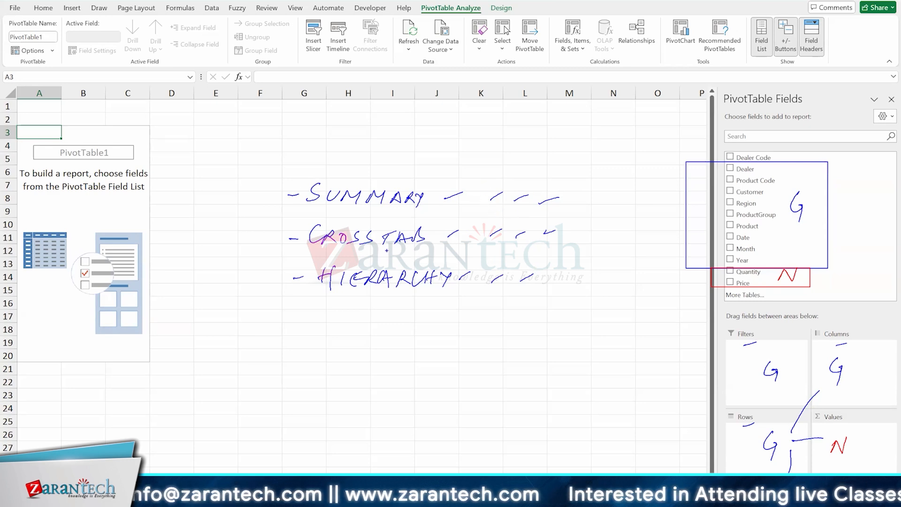
drag(383, 214, 397, 208)
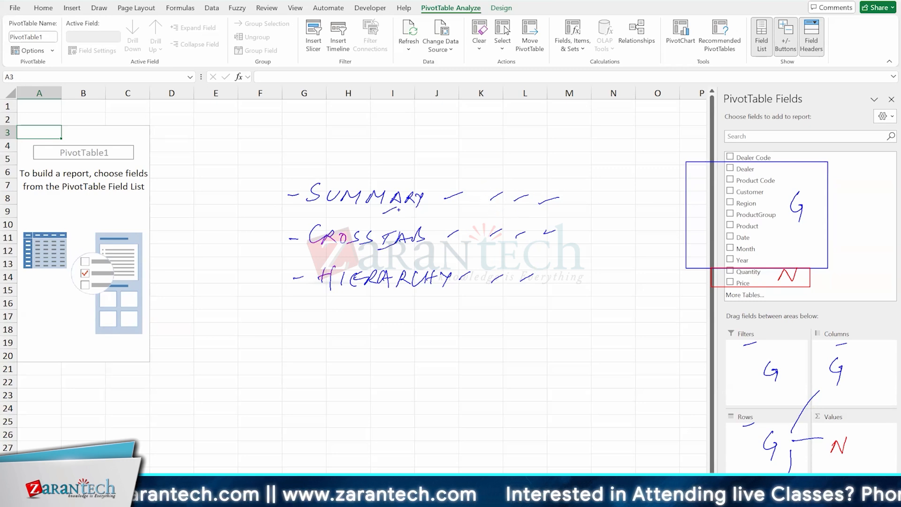
drag(392, 303, 410, 288)
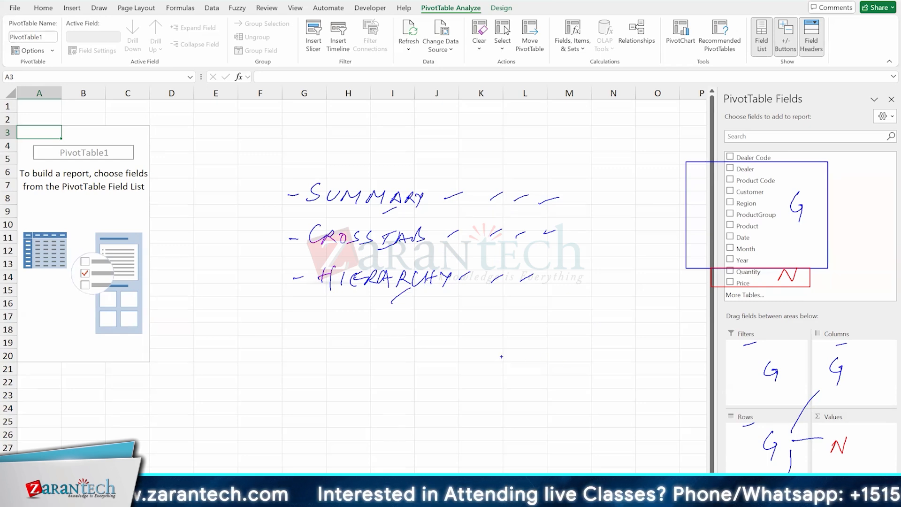
- Sketch a small blue arrow with two short dashes beside it below the handwritten list
drag(498, 355, 497, 368)
mouse_move(527, 336)
mouse_down()
mouse_move(543, 337)
mouse_move(553, 363)
mouse_up()
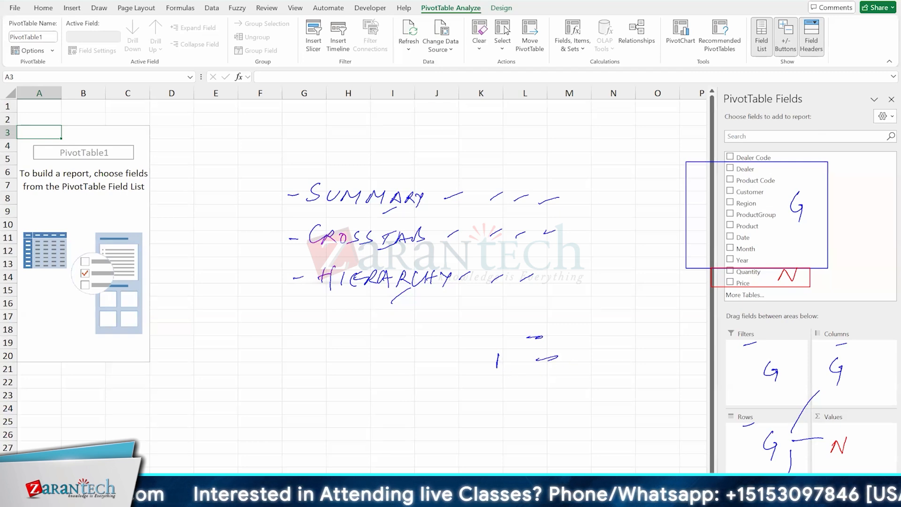
drag(498, 362, 515, 376)
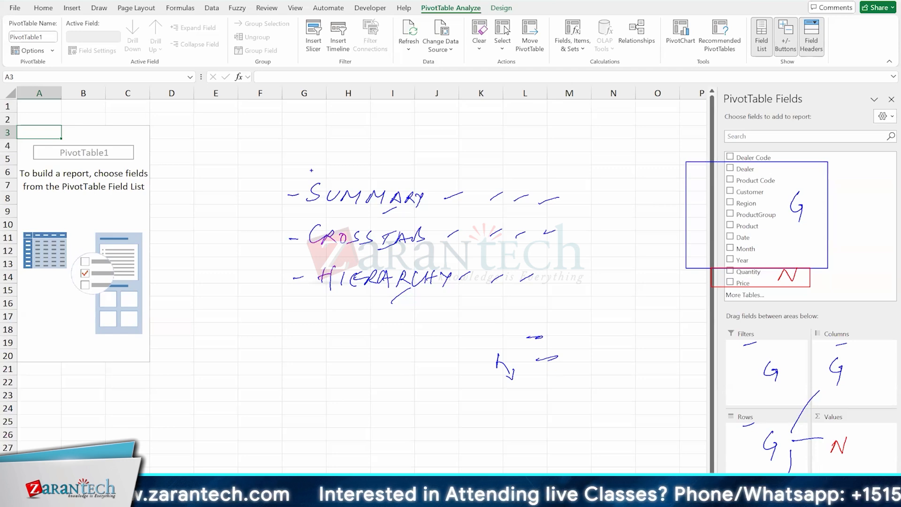
- Bracket the three handwritten words and retrace the lines from Rows to Values and Columns
drag(311, 171, 353, 325)
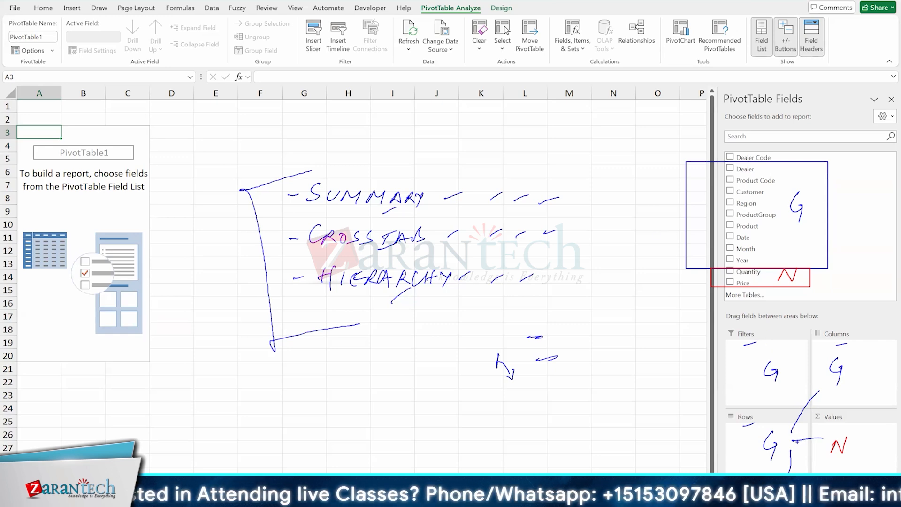
drag(794, 442, 824, 440)
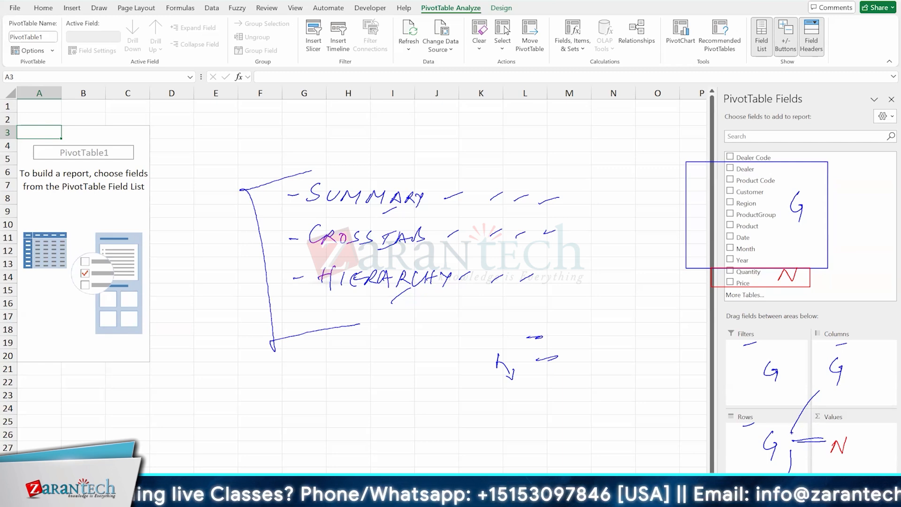
drag(794, 424, 822, 383)
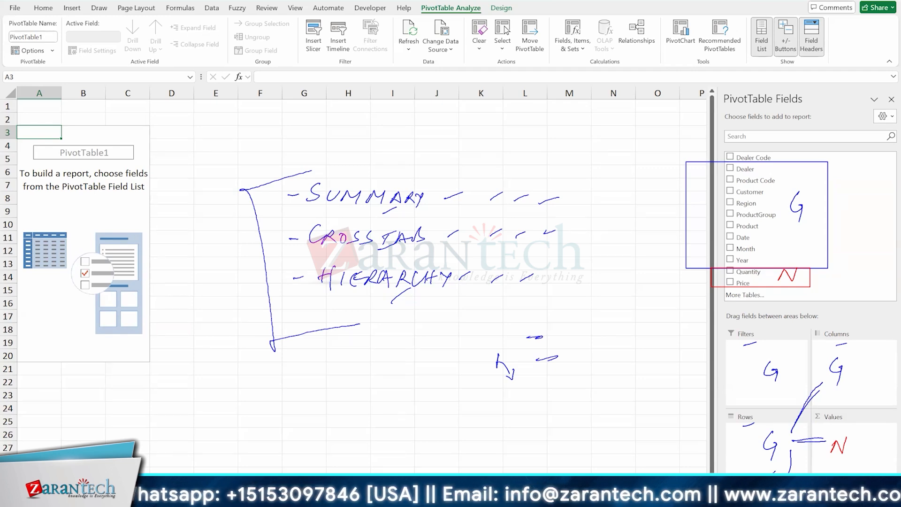
- Label the lines between Rows, Columns and Values with S, C and H, and clear all ink from the sheet
drag(818, 424, 812, 432)
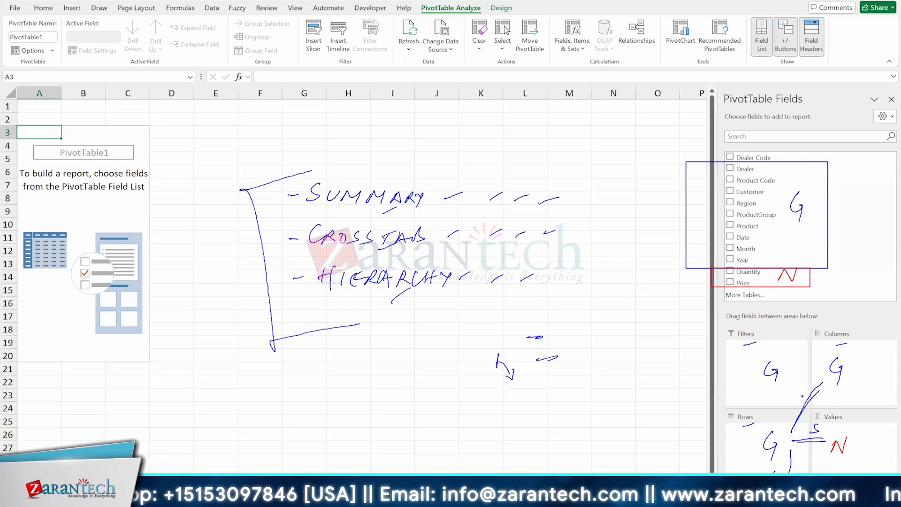
mouse_move(798, 392)
mouse_down()
mouse_move(791, 398)
mouse_move(799, 404)
mouse_up()
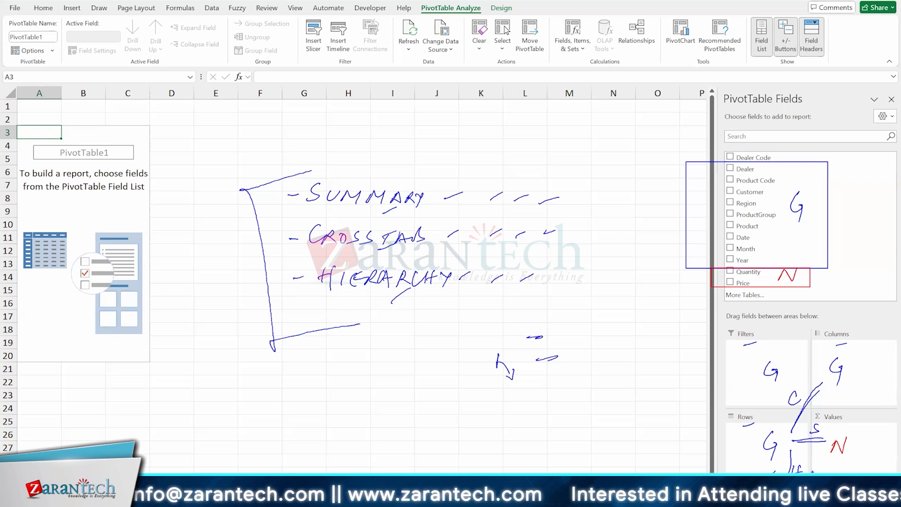
key(Escape)
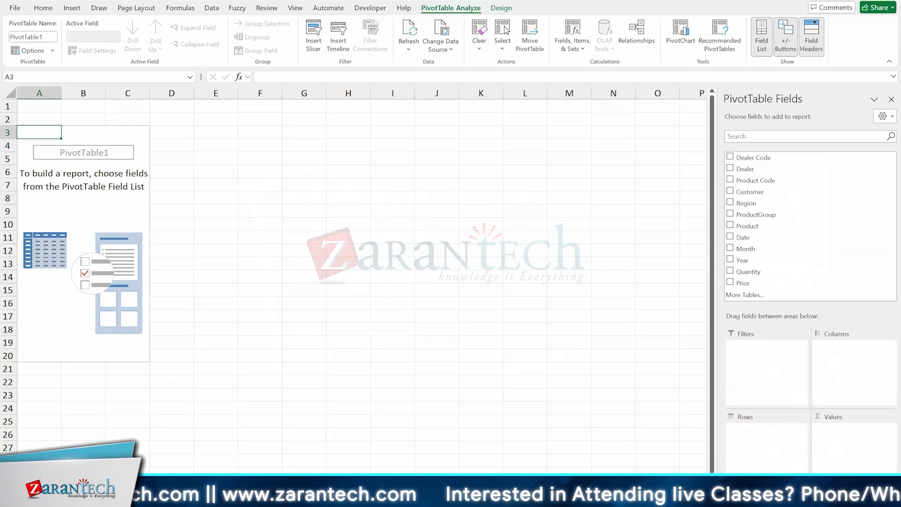
- Run Analyze Data on the transactions sheet and look through the suggested insights
click(89, 480)
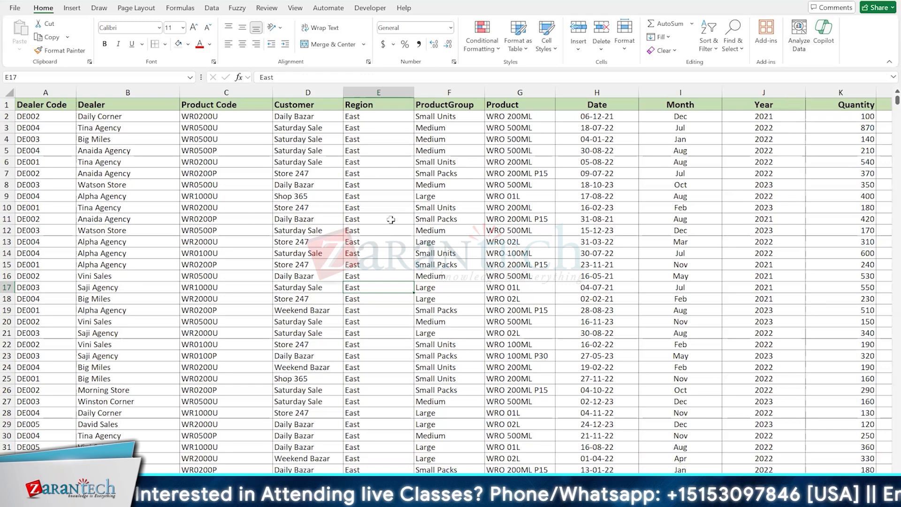
click(797, 47)
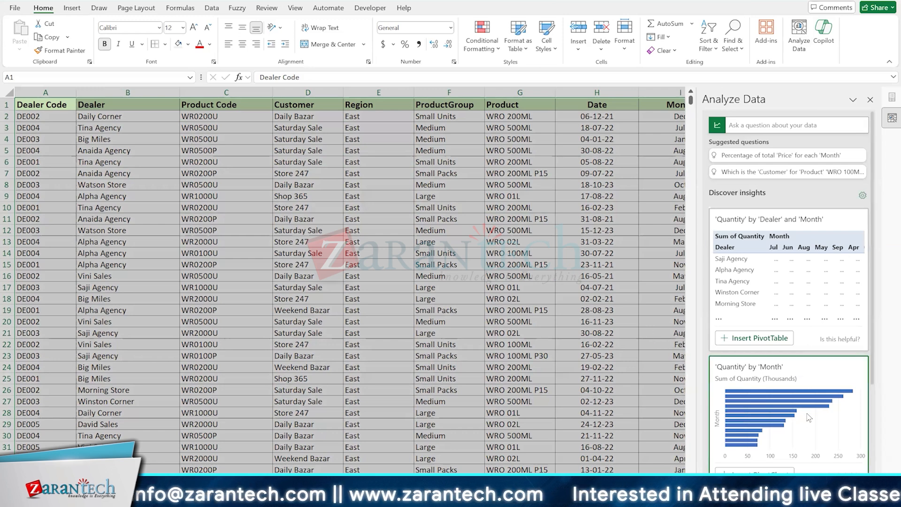
scroll(809, 417, down, 6)
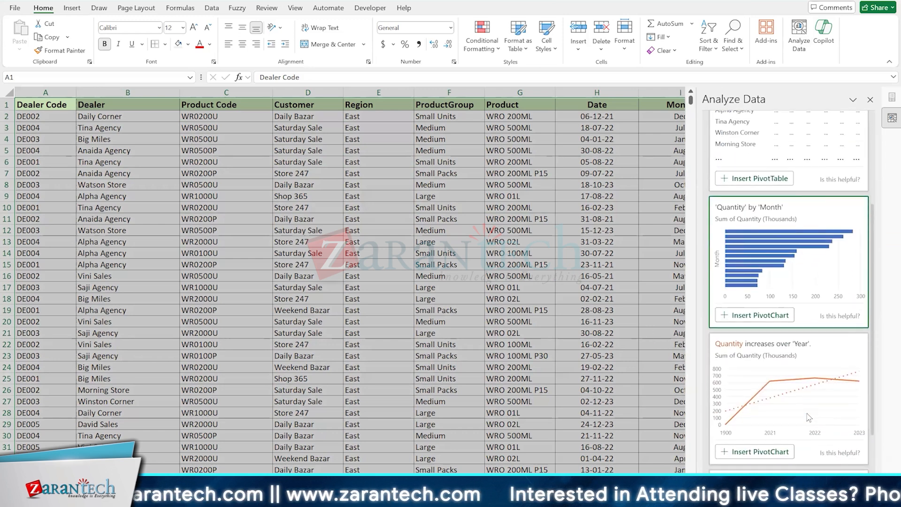
scroll(809, 417, up, 4)
scroll(808, 417, up, 3)
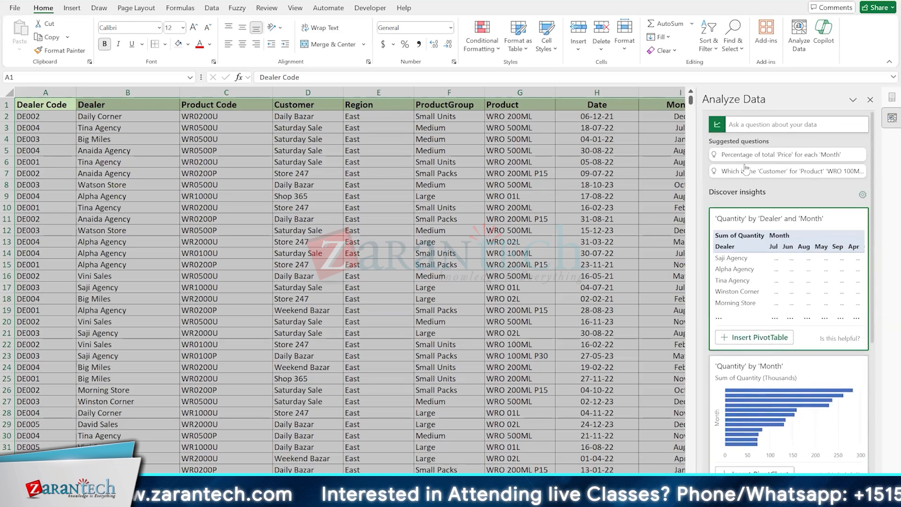
- Ask Analyze Data to "create a pie chart for region with quantity"
click(746, 125)
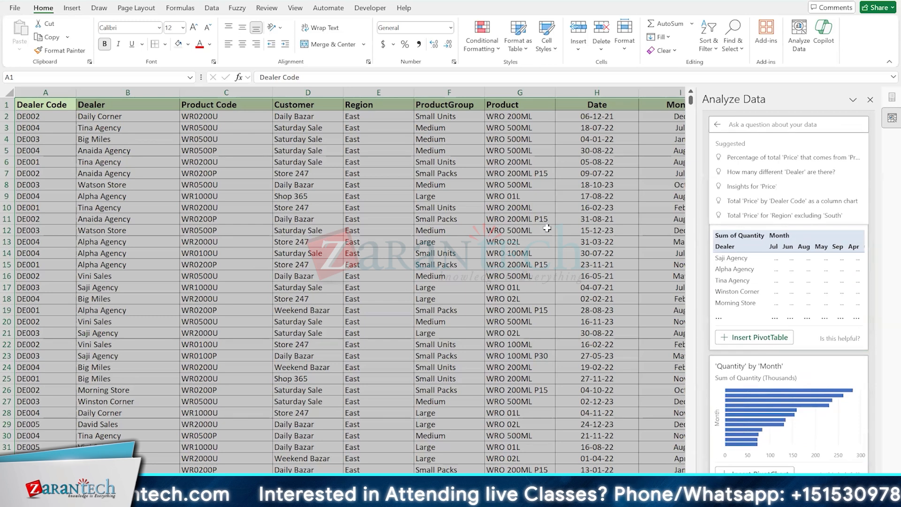
text(create a)
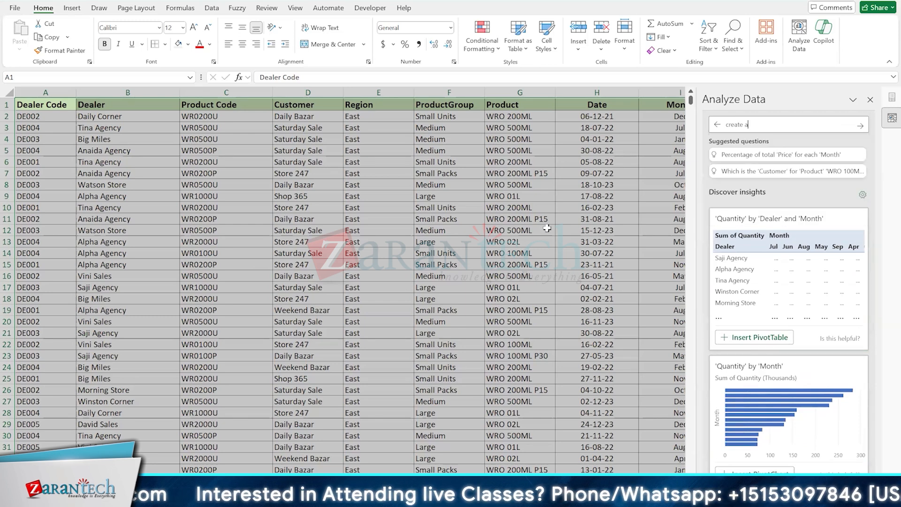
text( pie c)
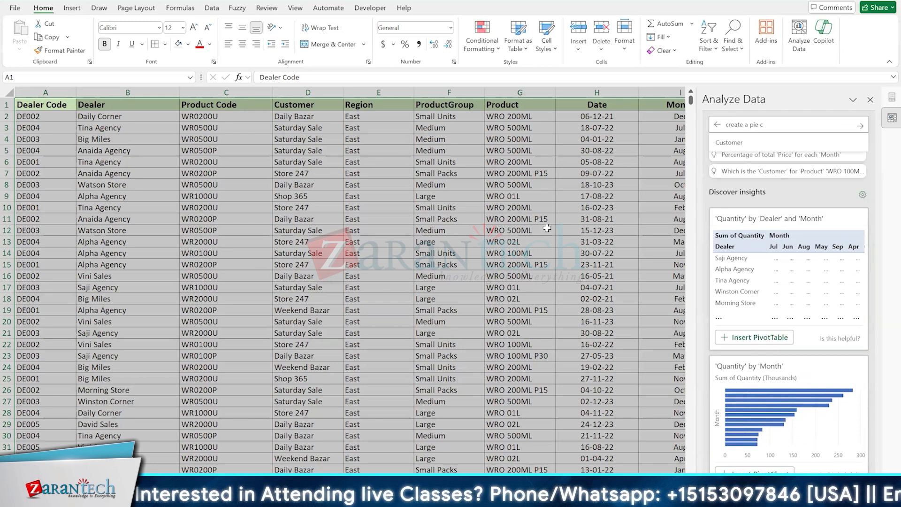
text(hart for reg)
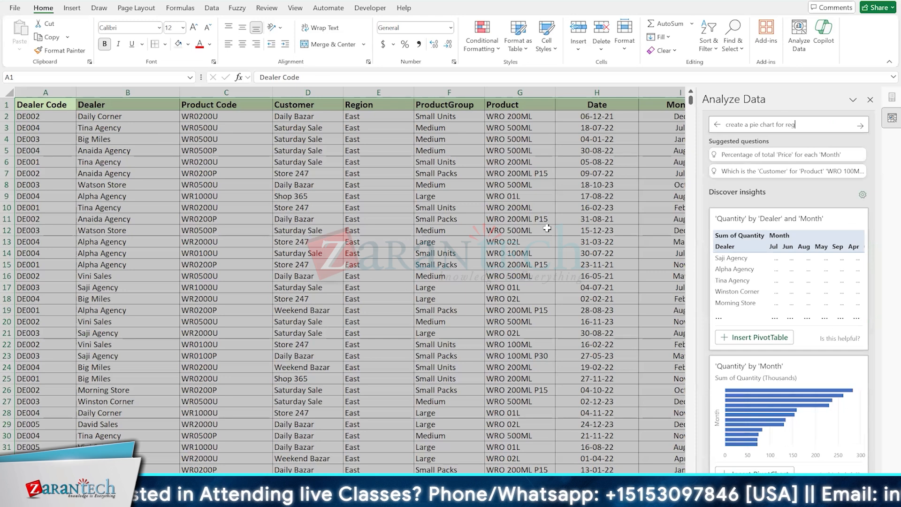
text(ion with quantity)
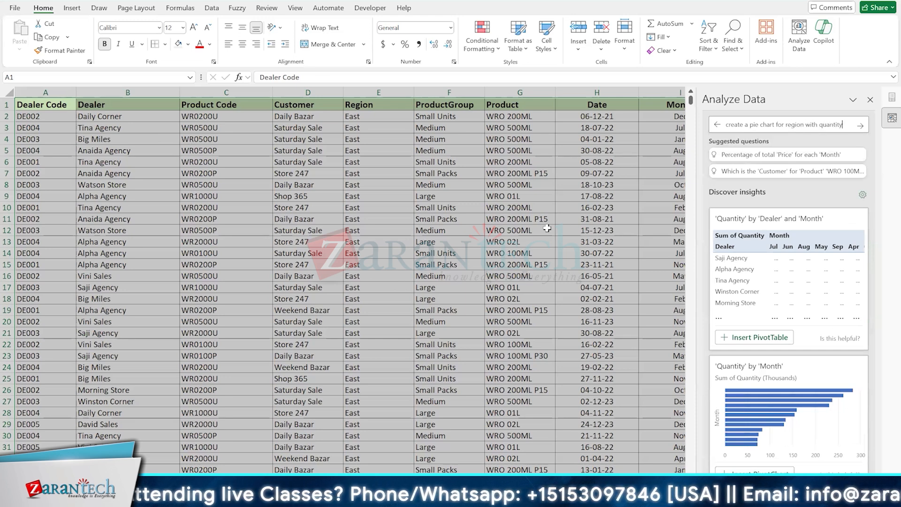
key(Return)
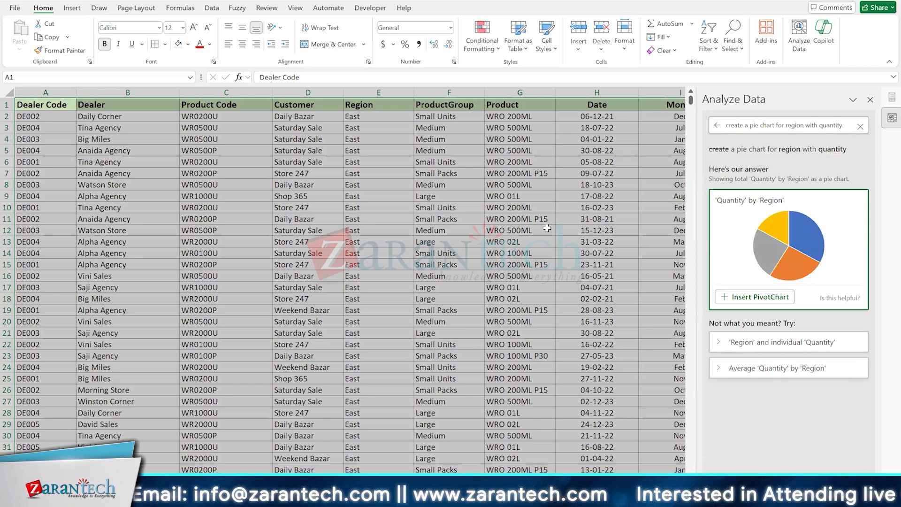
- Replace the Analyze Data question with "any outliers in my data" and submit it
click(731, 125)
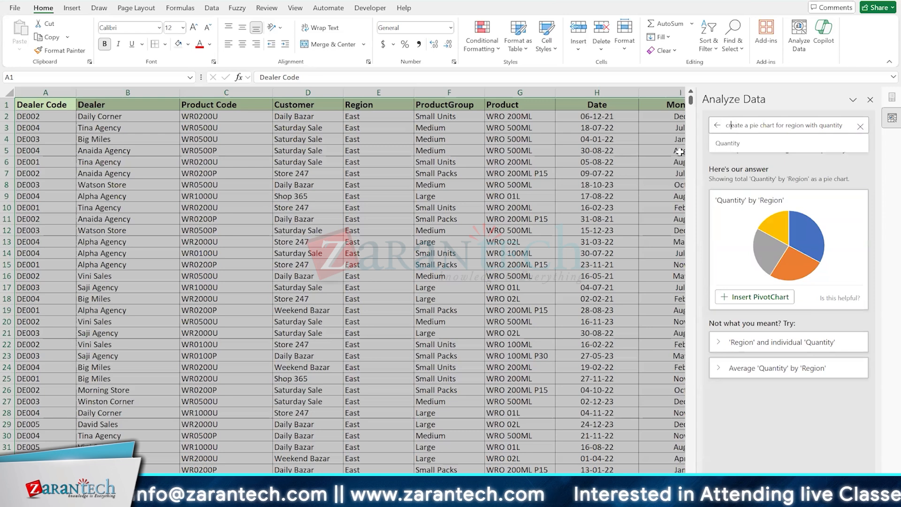
key(ctrl+a)
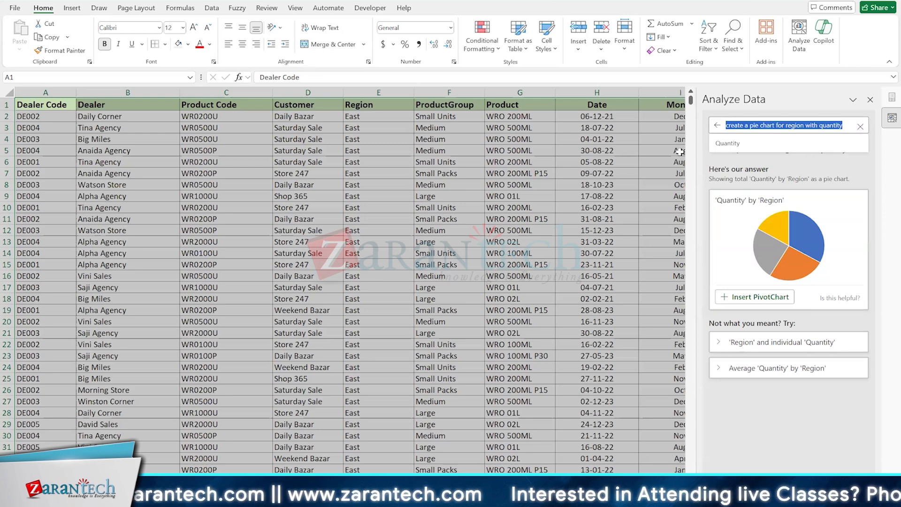
text(any outlier)
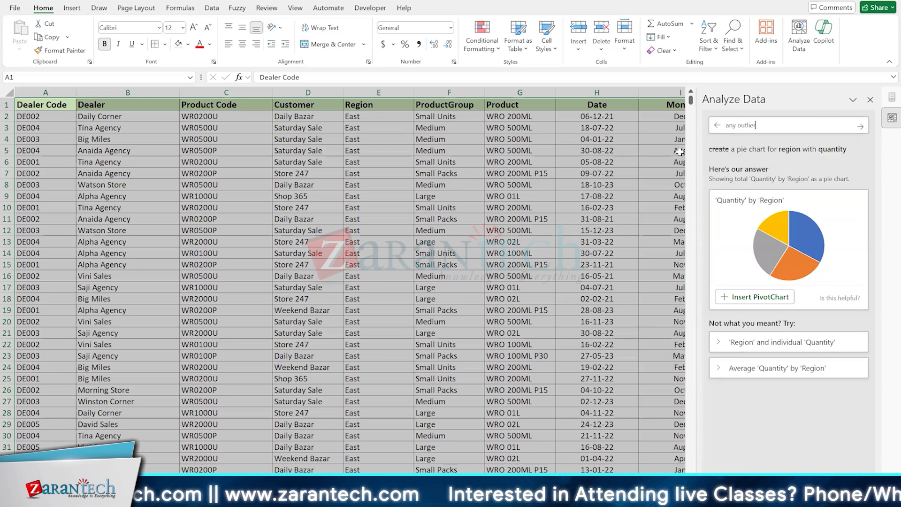
text(s in my data)
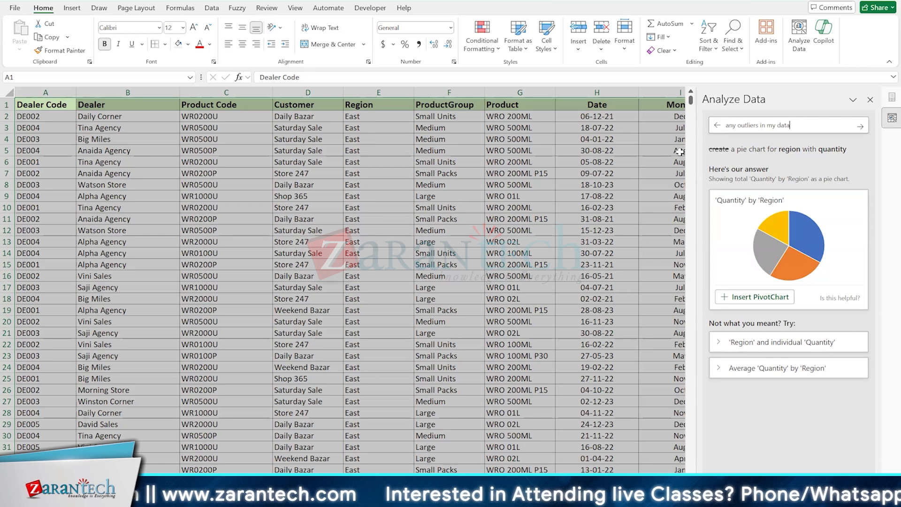
key(Return)
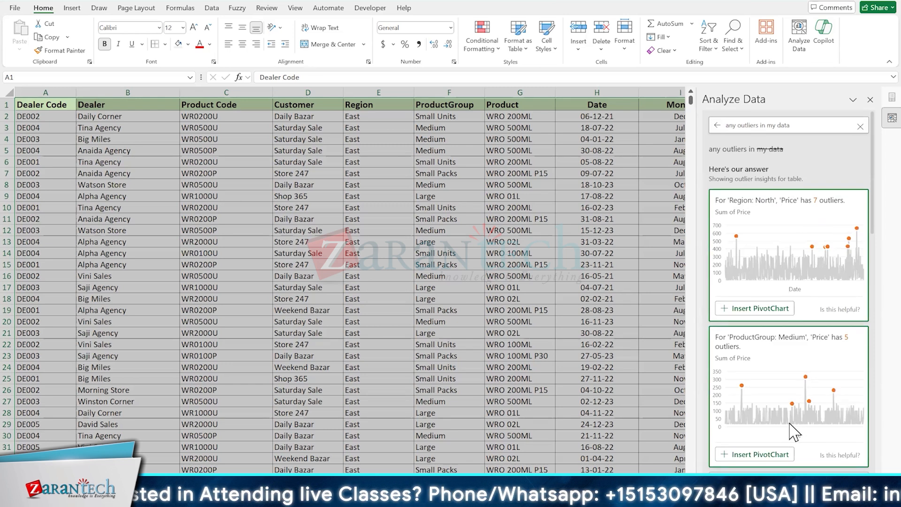
- Review the outlier insights and insert the PivotChart of Price outliers for Product WRO 500ML
scroll(796, 425, down, 5)
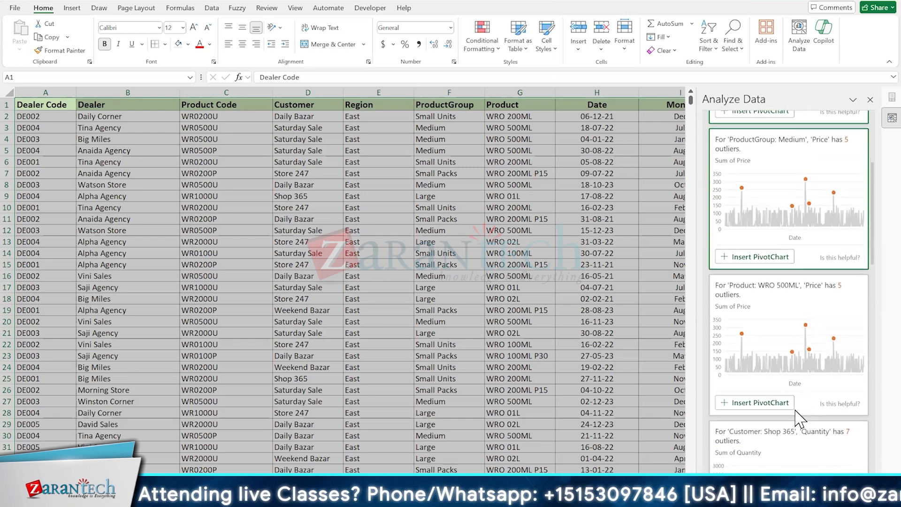
scroll(797, 420, down, 4)
scroll(797, 418, up, 3)
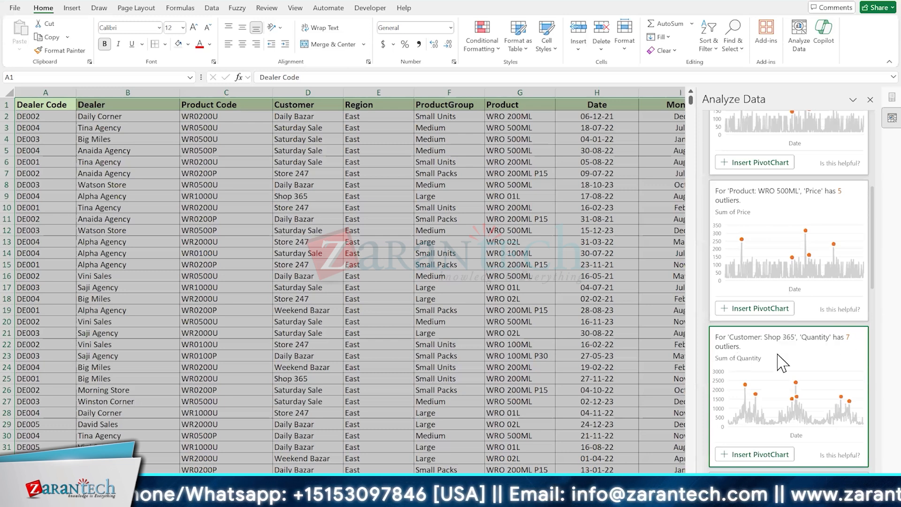
scroll(750, 361, up, 3)
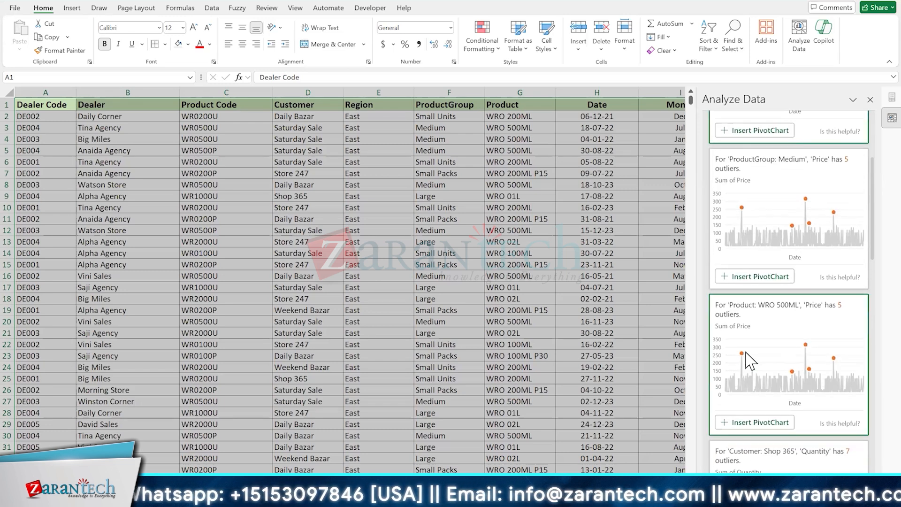
click(770, 312)
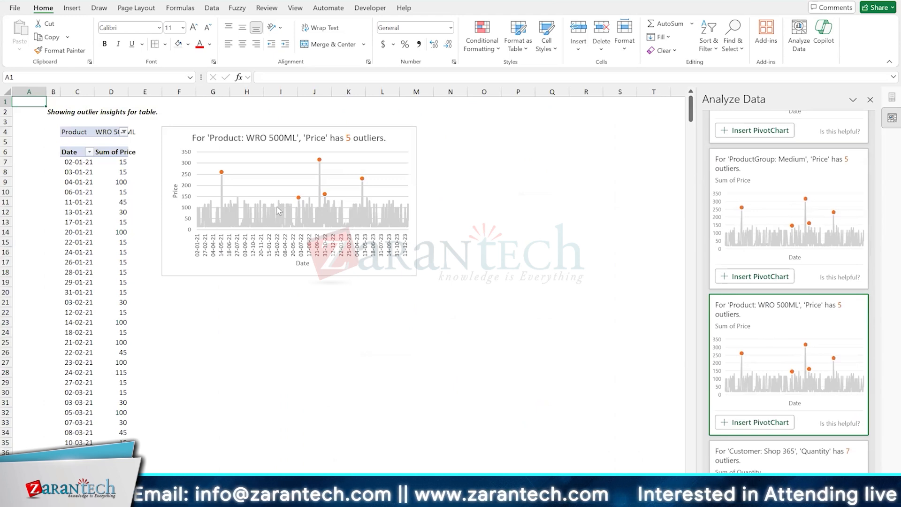
- Try to run Analyze Data on the inserted outlier PivotTable
click(99, 193)
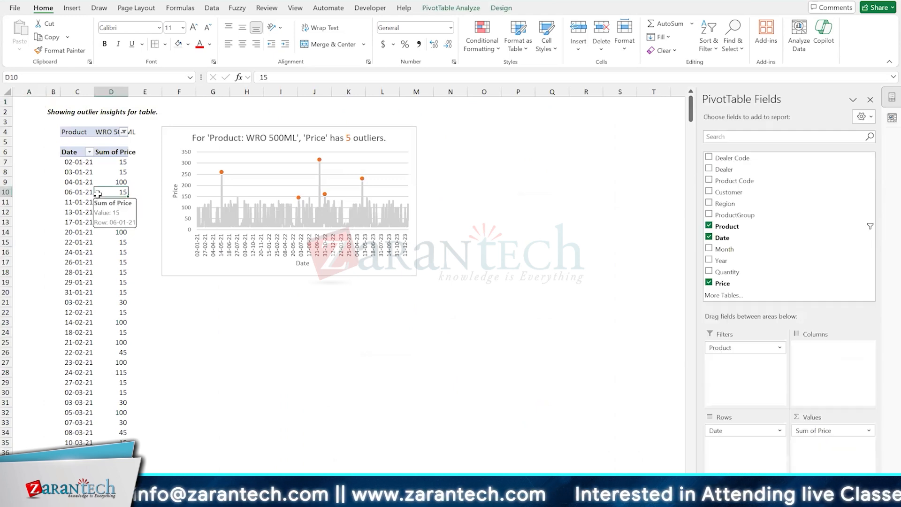
click(799, 47)
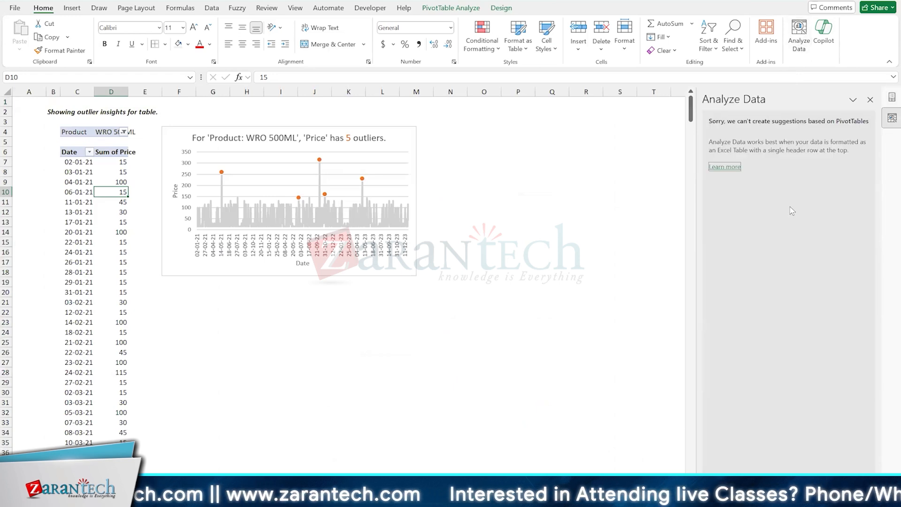
scroll(443, 224, right, 1)
scroll(577, 207, left, 2)
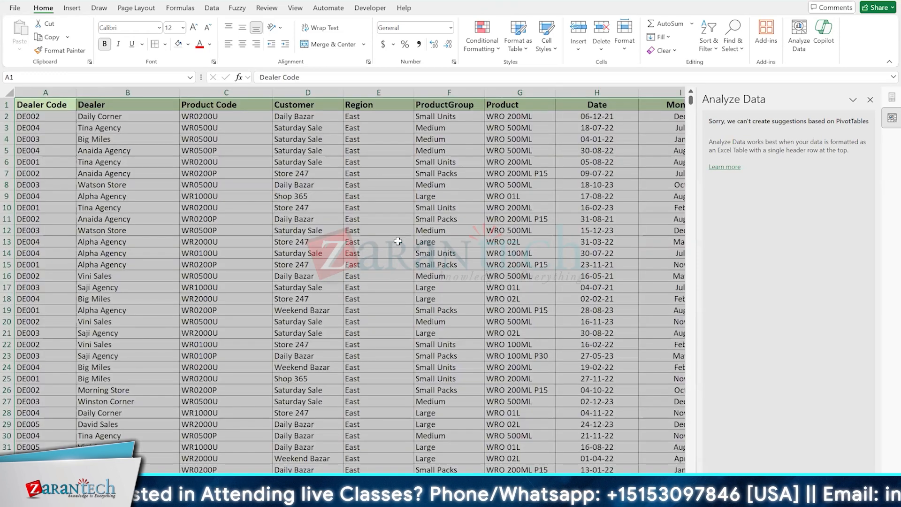
- Rerun Analyze Data on the transactions data and show the suggested answer for percentage of total Price for each Customer
click(397, 242)
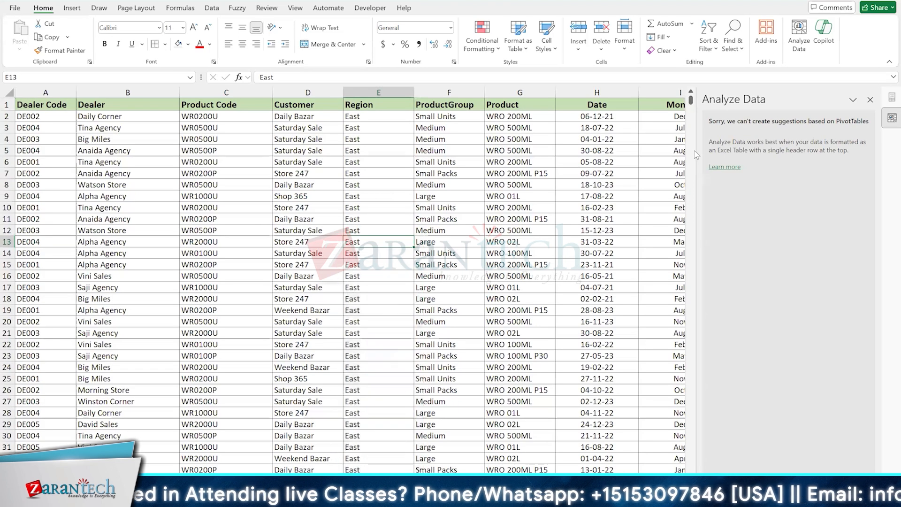
click(800, 51)
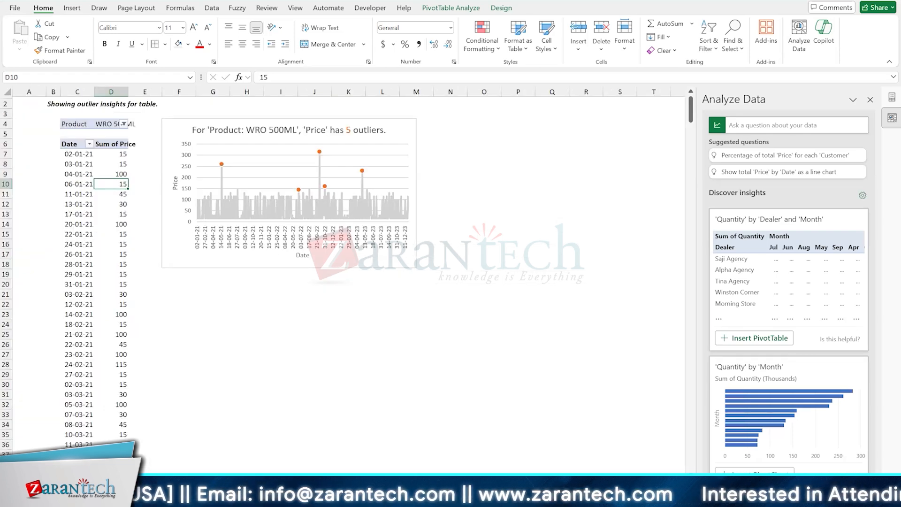
click(106, 243)
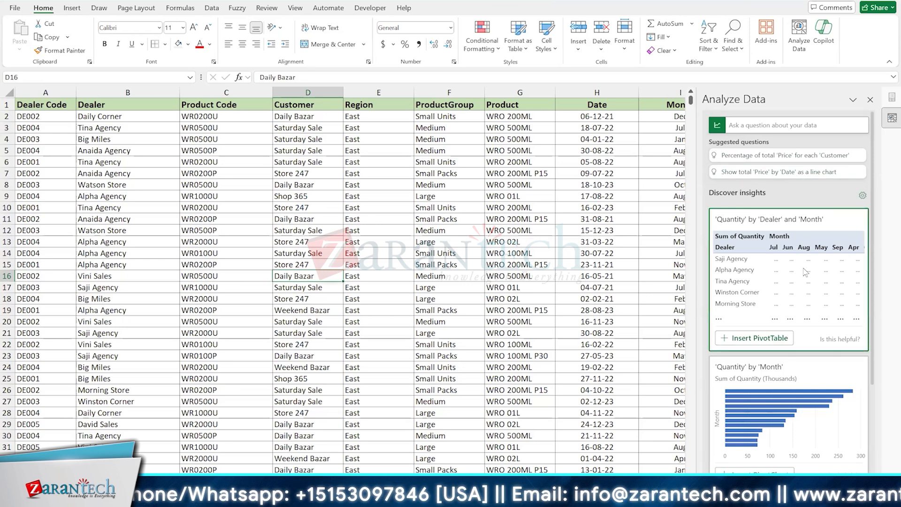
click(822, 157)
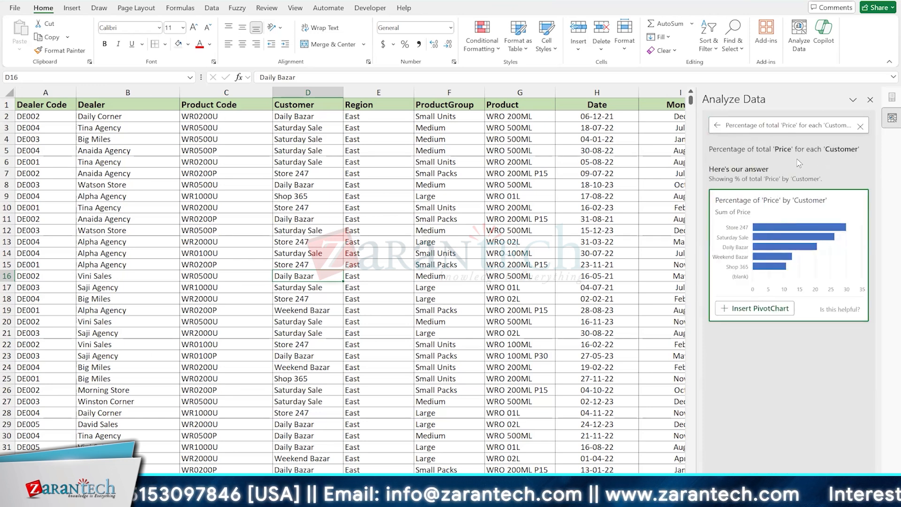
- Clear the current question and ask Analyze Data for a "month-wise line chart"
click(861, 126)
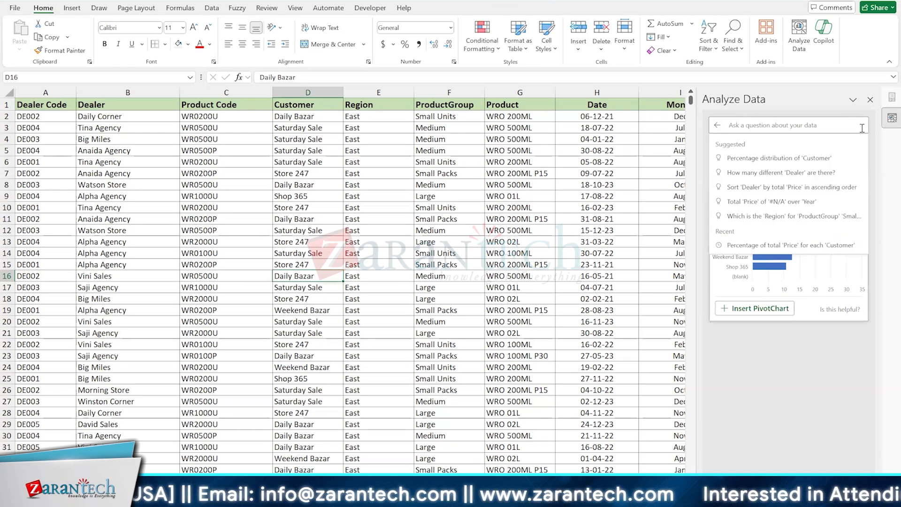
text(month)
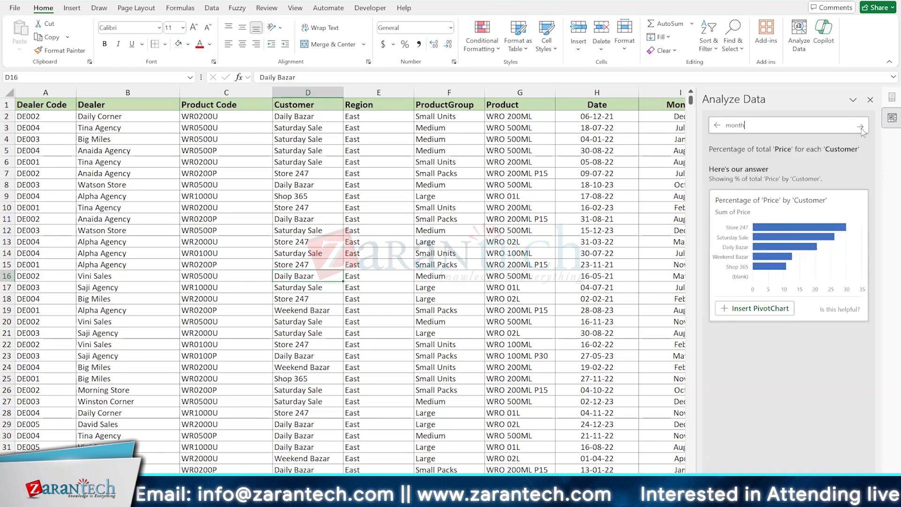
text(-wise )
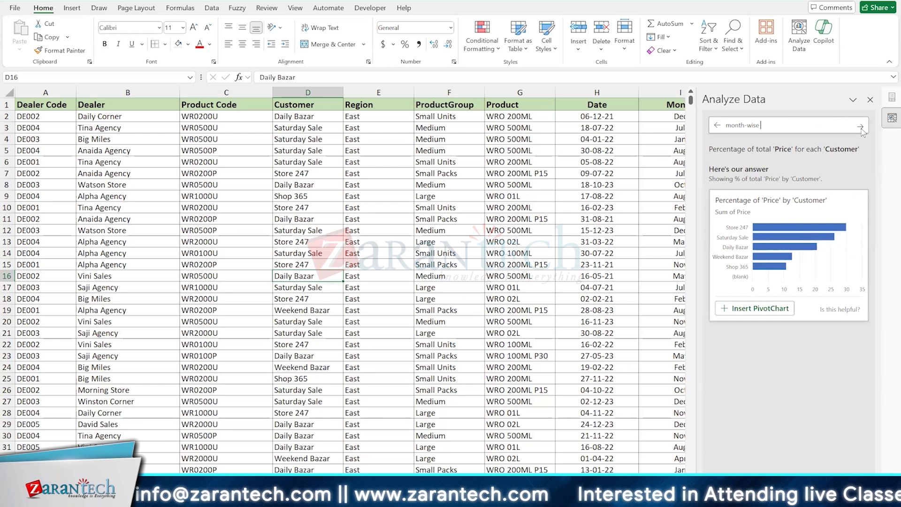
text(line chart)
click(861, 126)
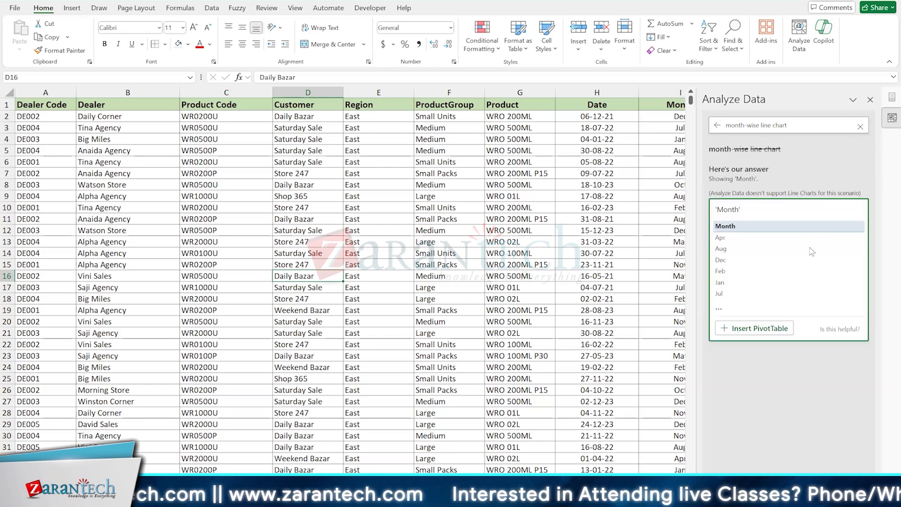
- Extend the Analyze Data question to "month-wise line chart on quantity" and submit it
click(799, 127)
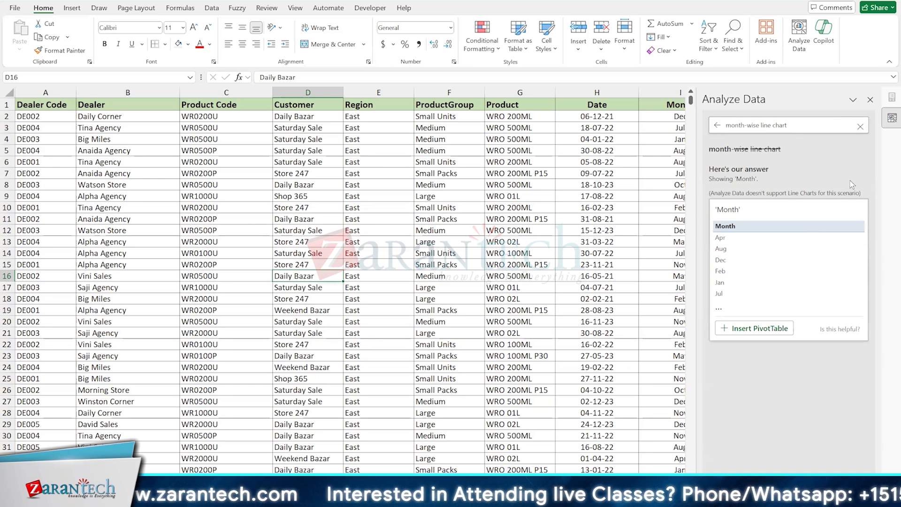
text(on)
text( quantity)
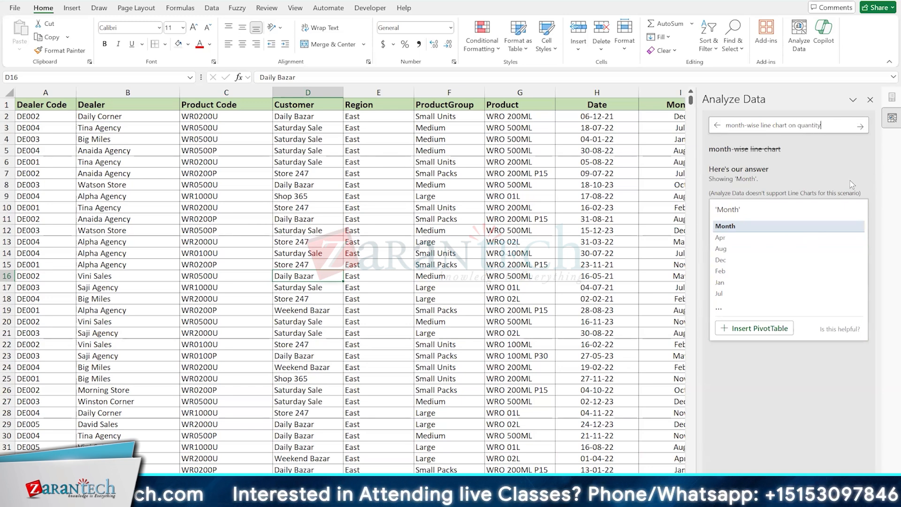
key(Return)
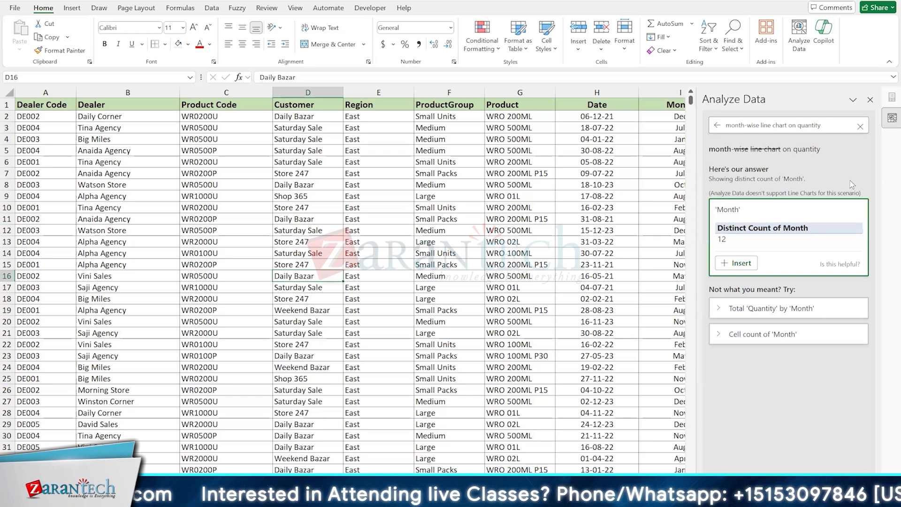